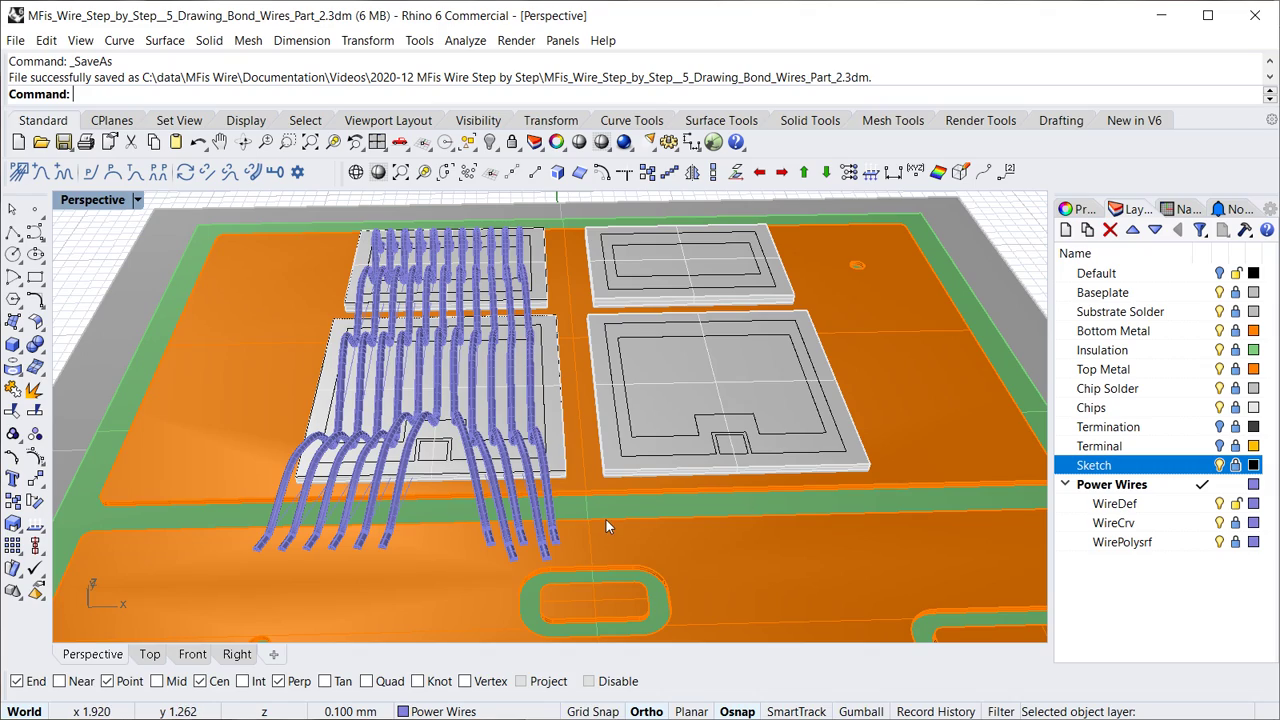
# Create a new top-level layer named Control Wires
pyautogui.moveTo(605, 518); pyautogui.dragTo(571, 515, button='right')
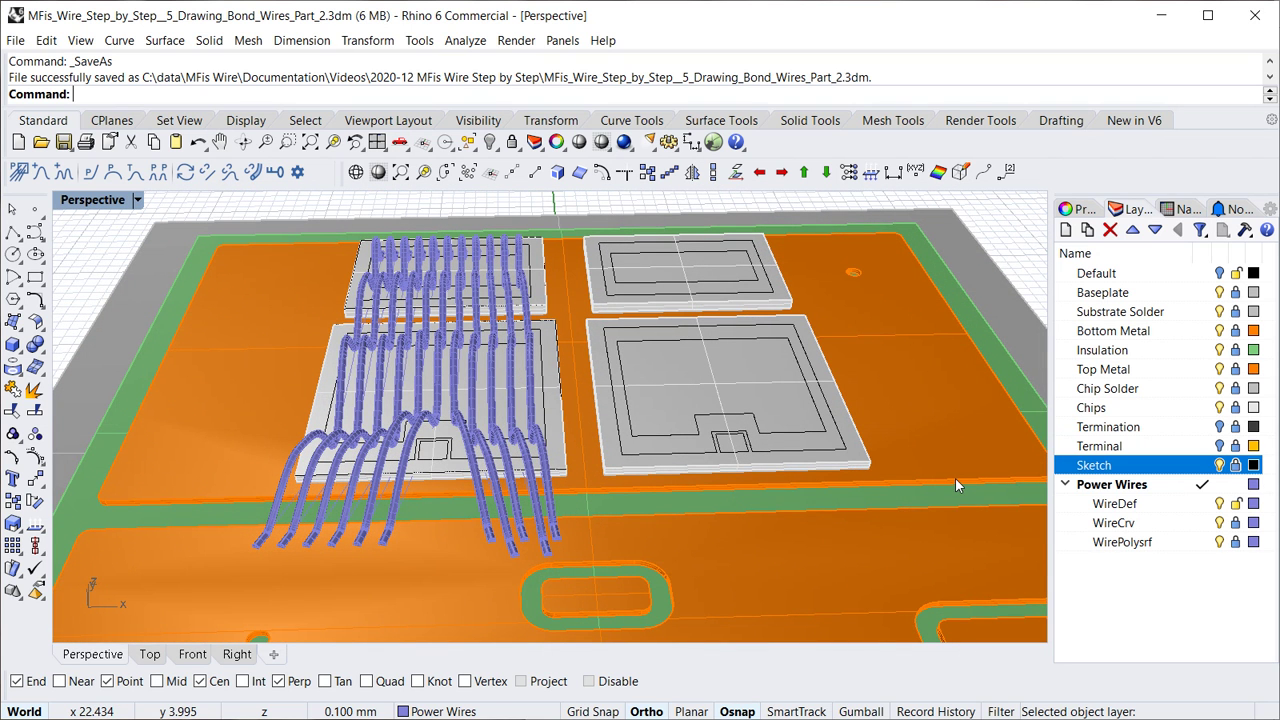
pyautogui.click(1097, 485)
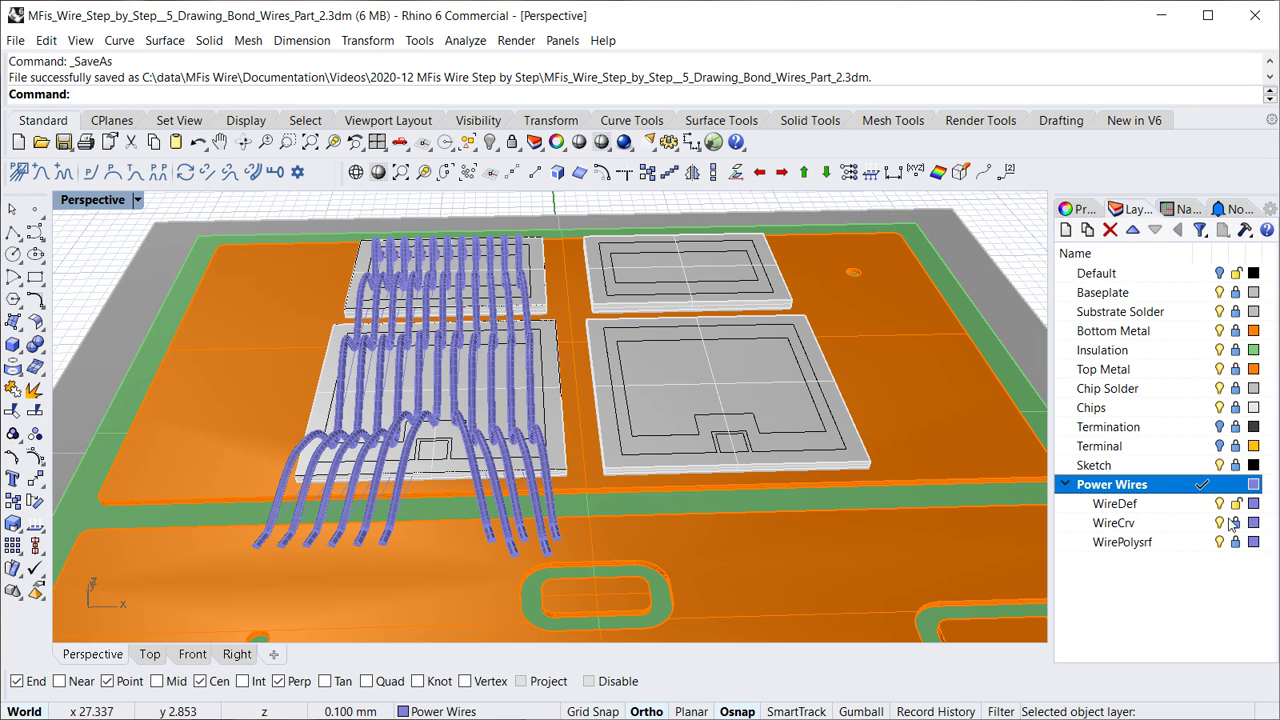
pyautogui.click(1067, 230)
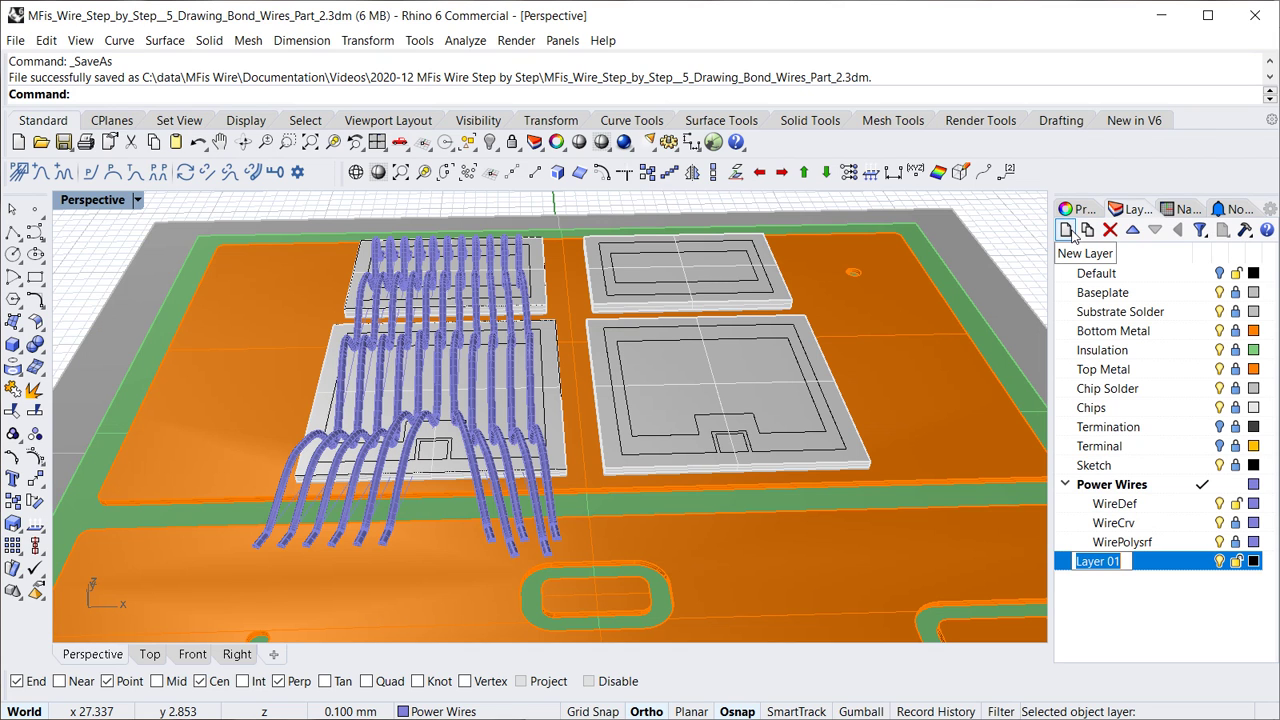
pyautogui.write('Control Wire')
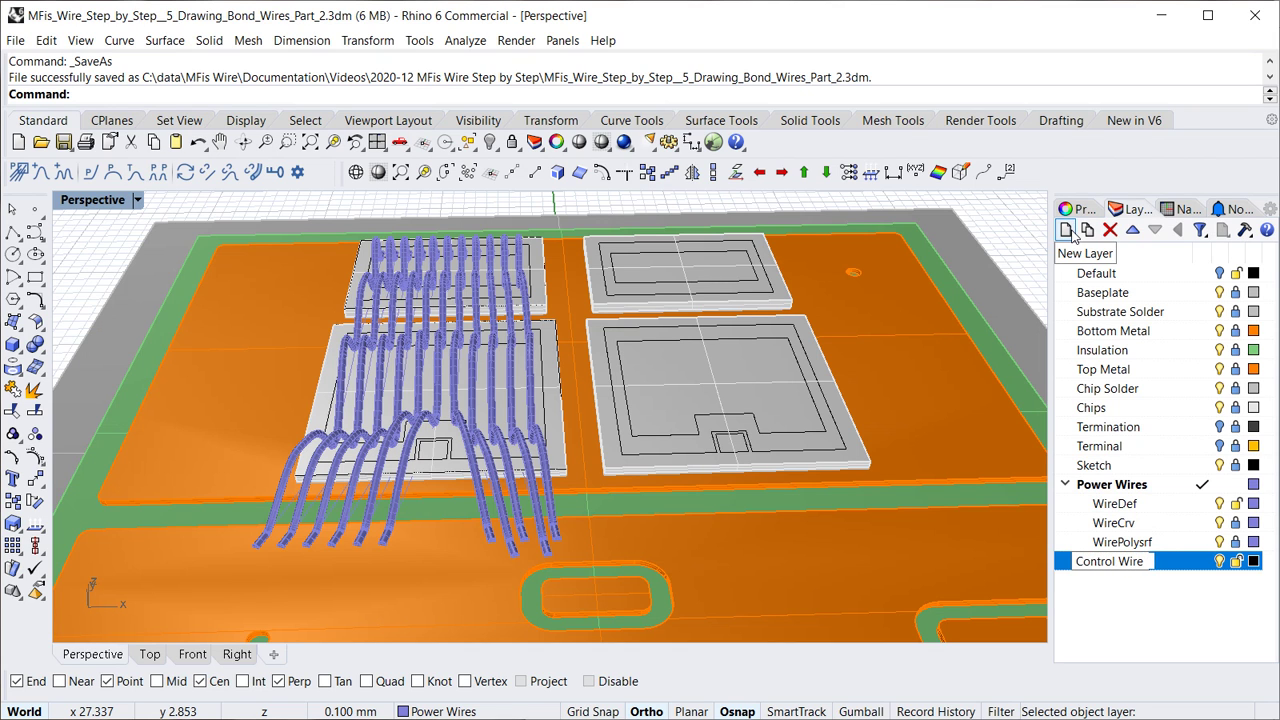
pyautogui.write('s')
pyautogui.press('Return')
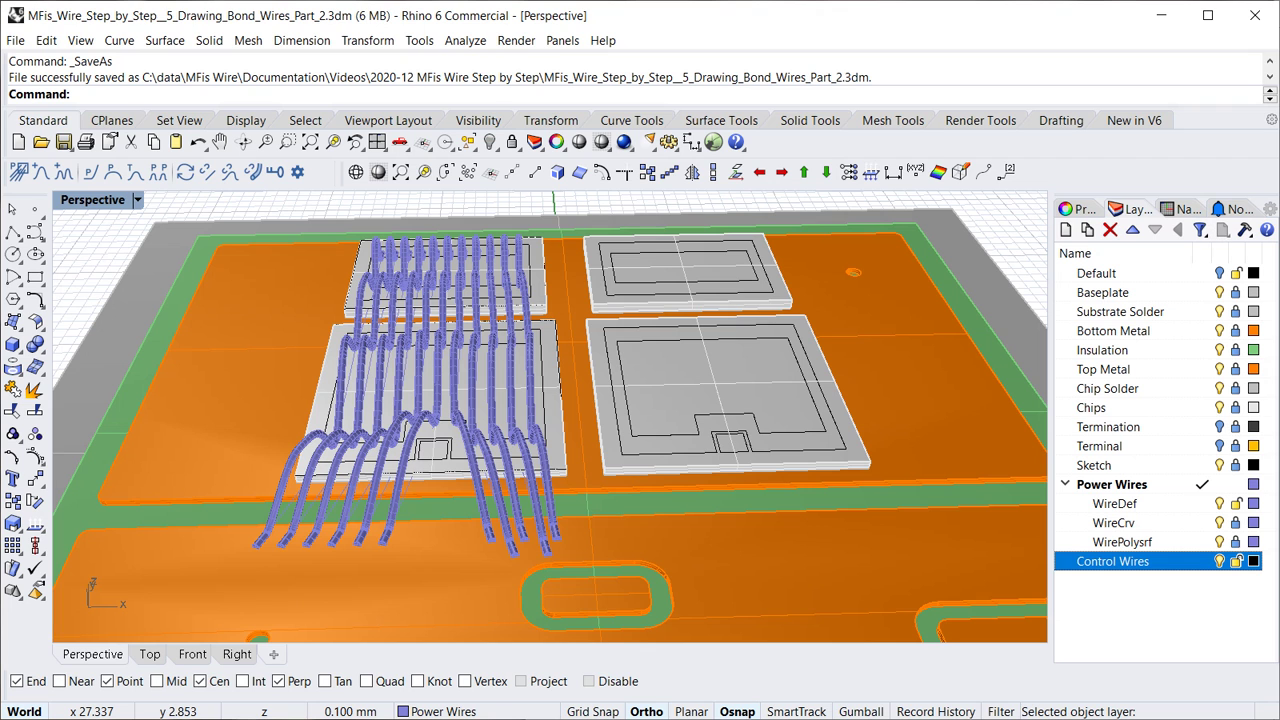
# Set the Control Wires layer colour to a muted green with RGB values 130, 175, 130
pyautogui.click(1253, 561)
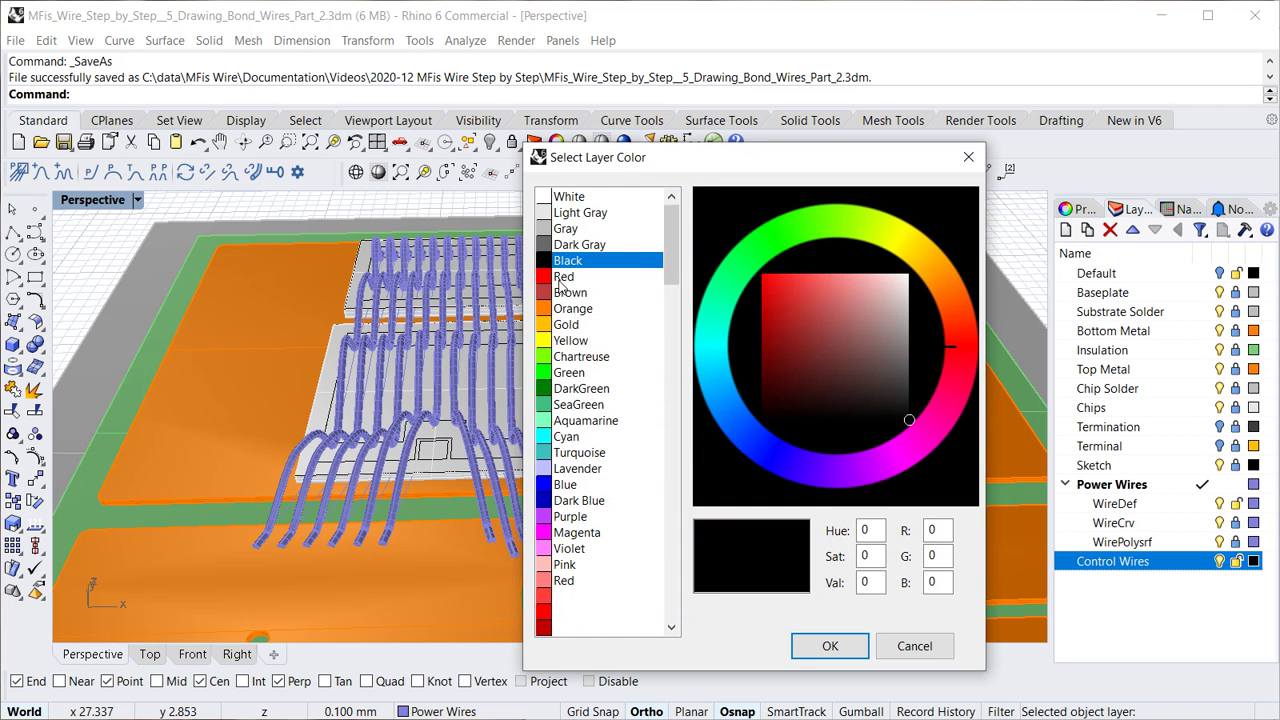
pyautogui.click(578, 388)
pyautogui.click(838, 308)
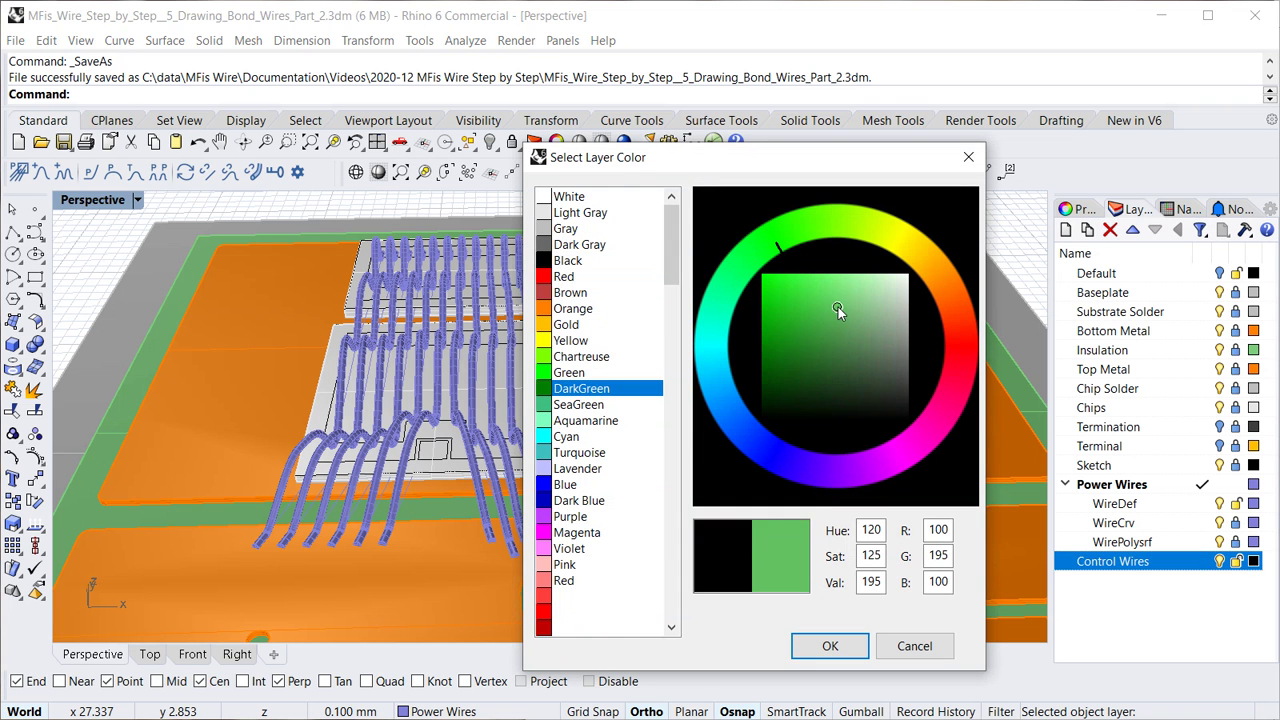
pyautogui.moveTo(838, 307)
pyautogui.mouseDown()
pyautogui.moveTo(850, 294)
pyautogui.moveTo(810, 338)
pyautogui.moveTo(799, 328)
pyautogui.moveTo(870, 374)
pyautogui.moveTo(871, 318)
pyautogui.mouseUp()
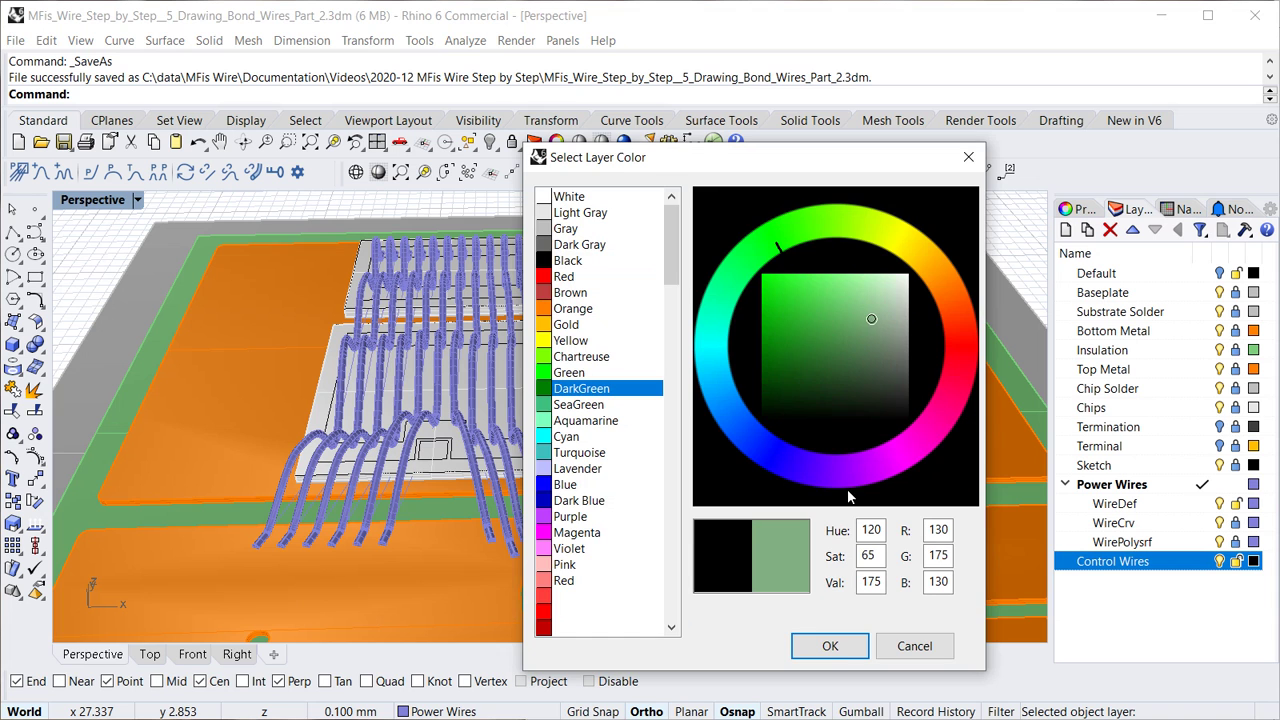
pyautogui.click(830, 646)
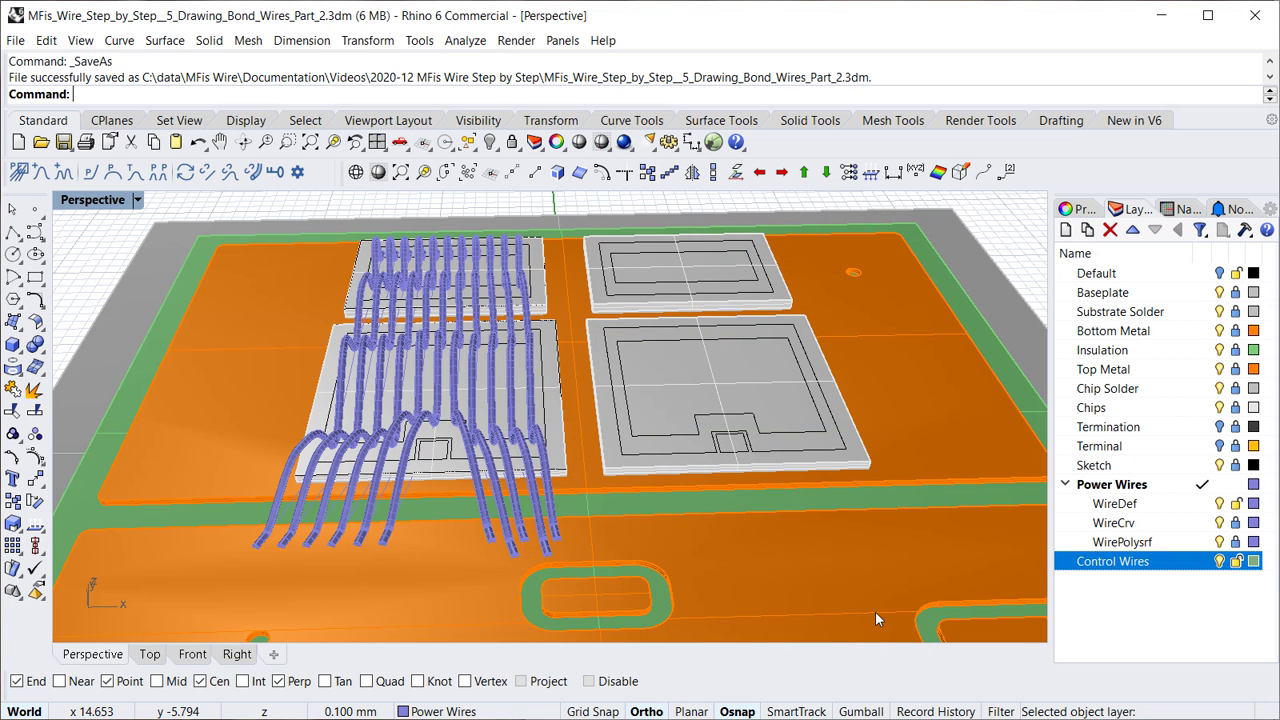
# Make Control Wires the current layer and start a bond wire that creates a new wire layout on it
pyautogui.click(1203, 563)
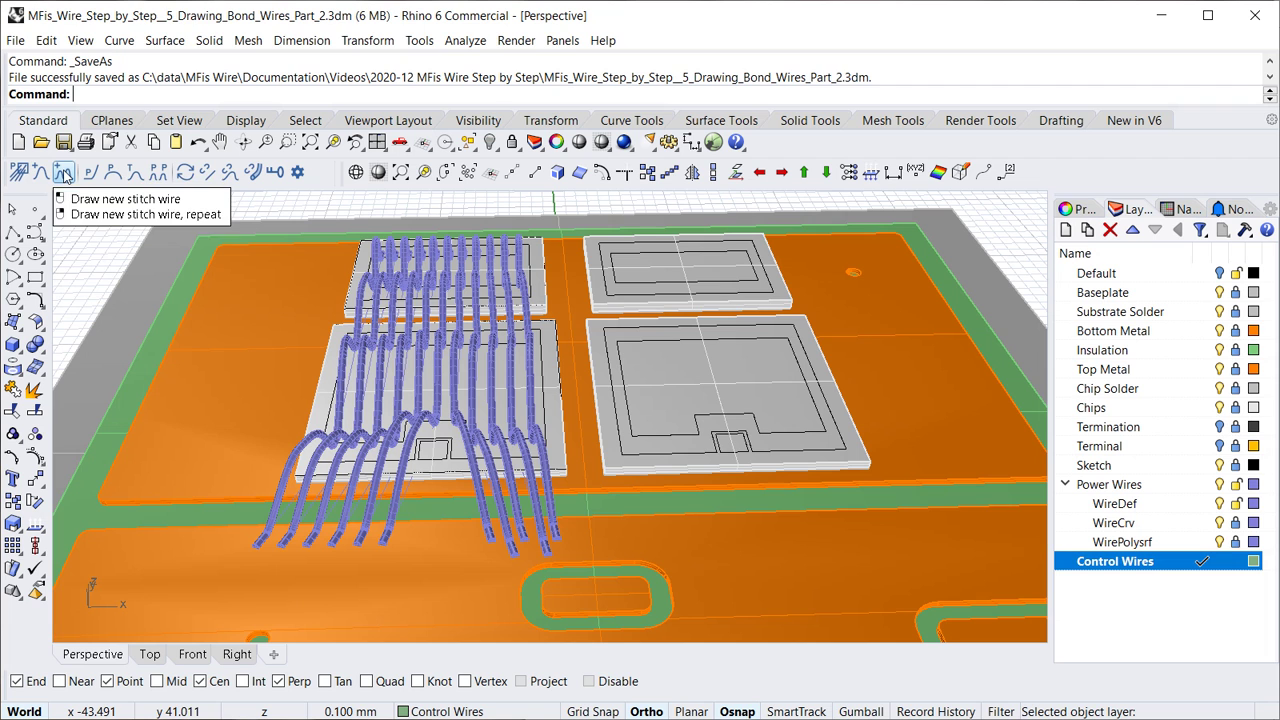
pyautogui.click(41, 173)
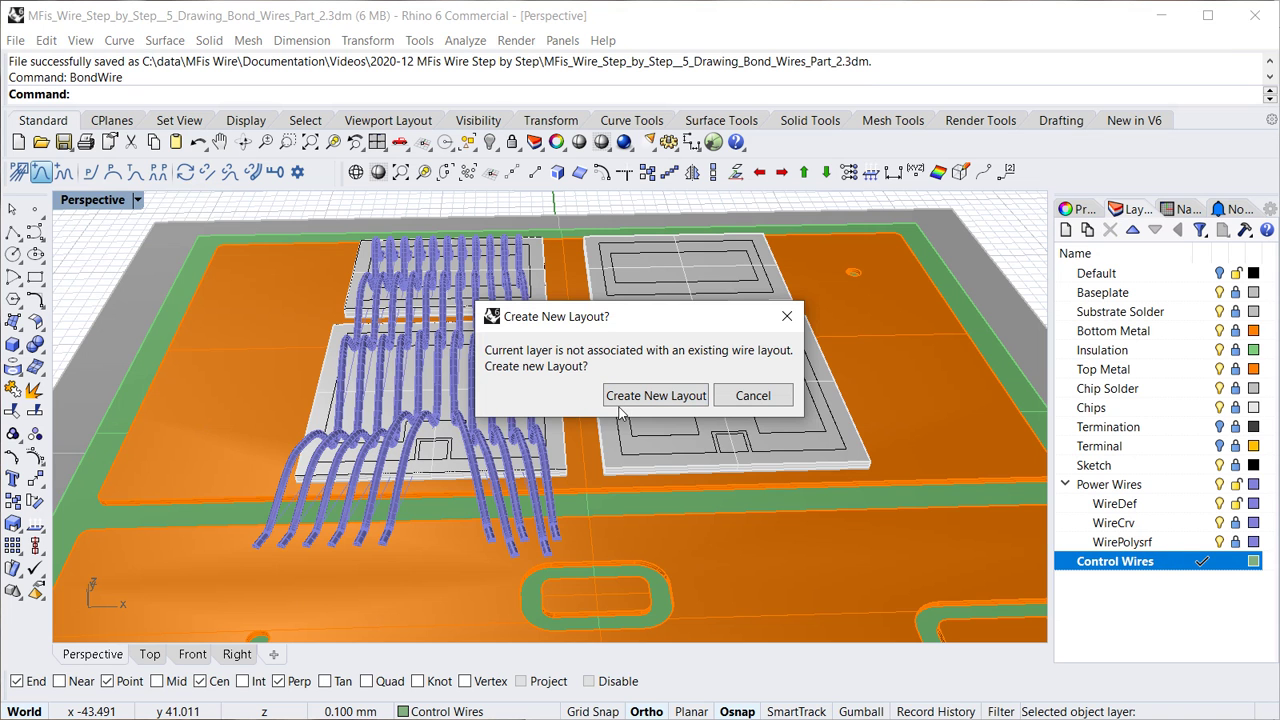
pyautogui.click(668, 396)
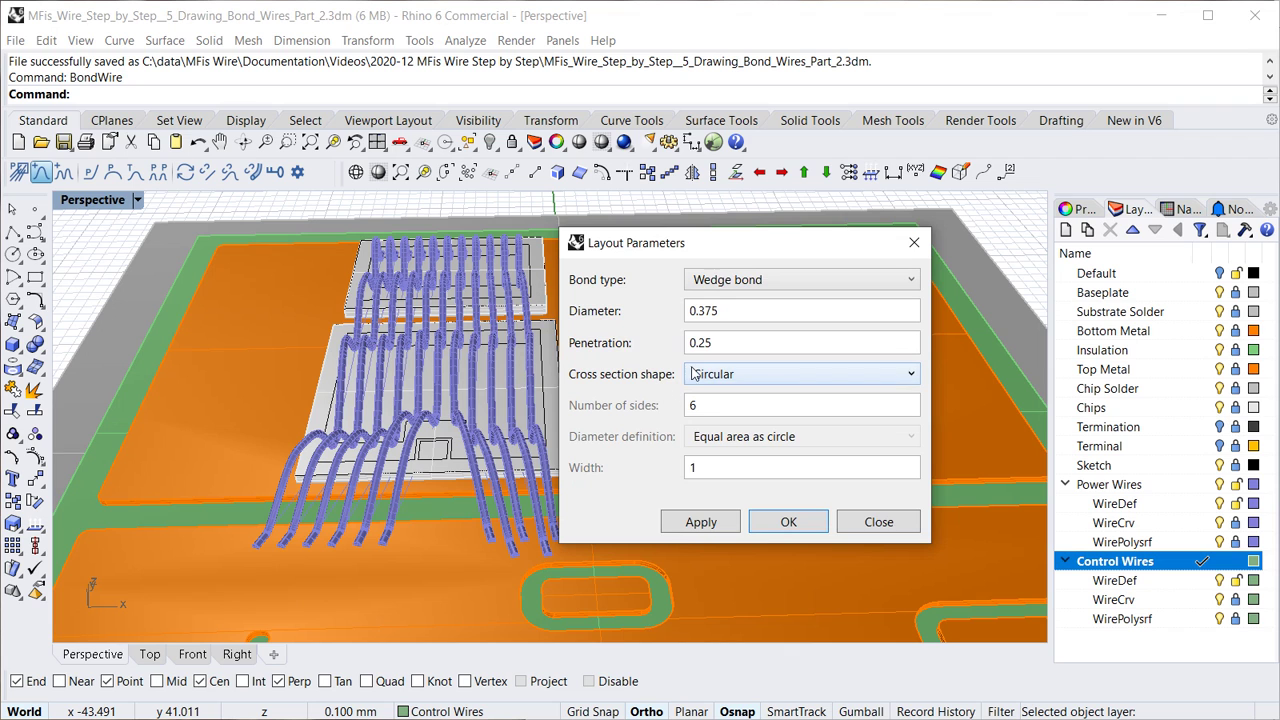
# Set the wire diameter of the new layout to 0.2, keeping the wedge bond type
pyautogui.click(736, 310)
pyautogui.press('BackSpace')
pyautogui.press('BackSpace')
pyautogui.press('BackSpace')
pyautogui.press('BackSpace')
pyautogui.press('BackSpace')
pyautogui.write('0.2')
pyautogui.click(779, 527)
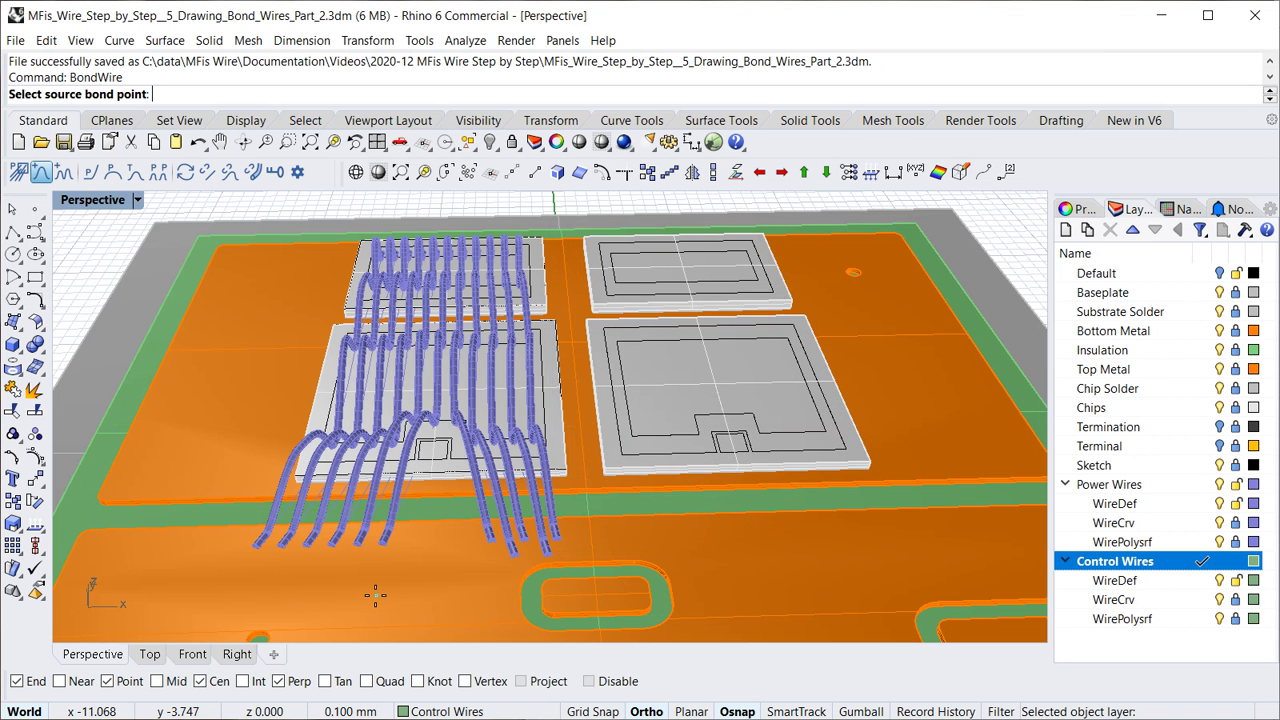
pyautogui.scroll(5, 373, 592)
pyautogui.moveTo(471, 377); pyautogui.dragTo(507, 443, button='right')
pyautogui.scroll(6, 507, 443)
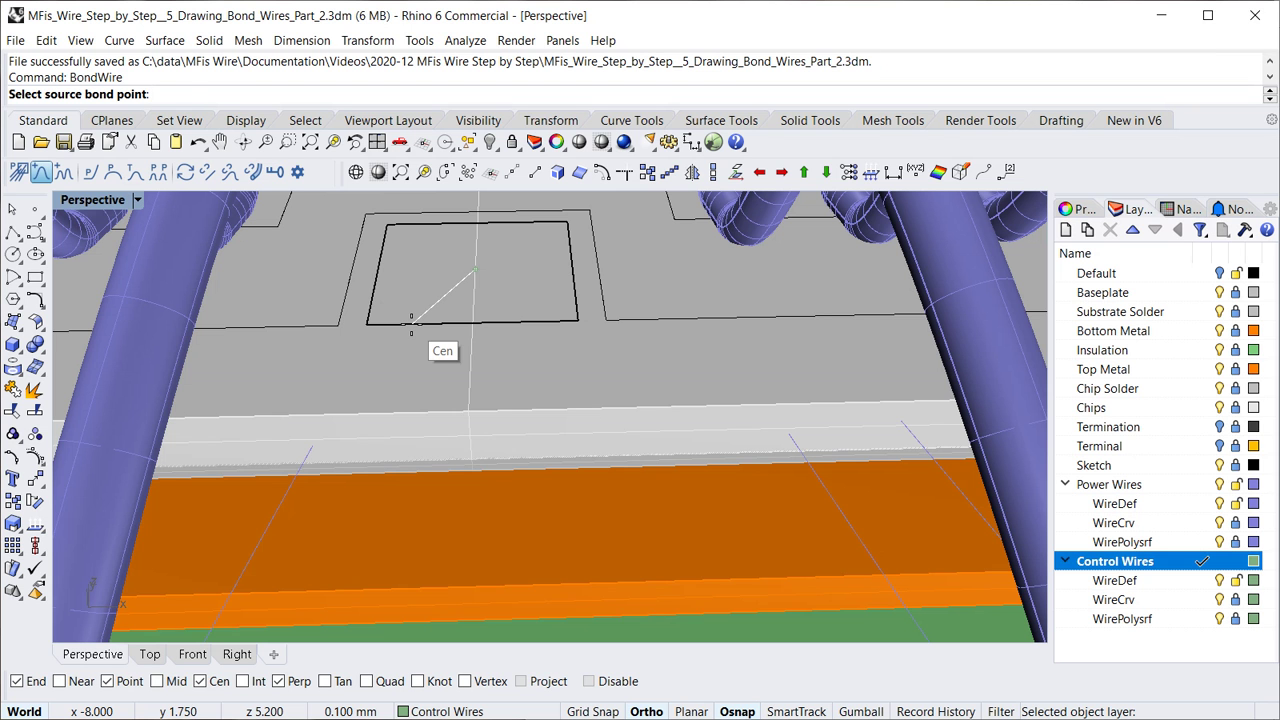
pyautogui.click(410, 322)
pyautogui.scroll(-5, 528, 456)
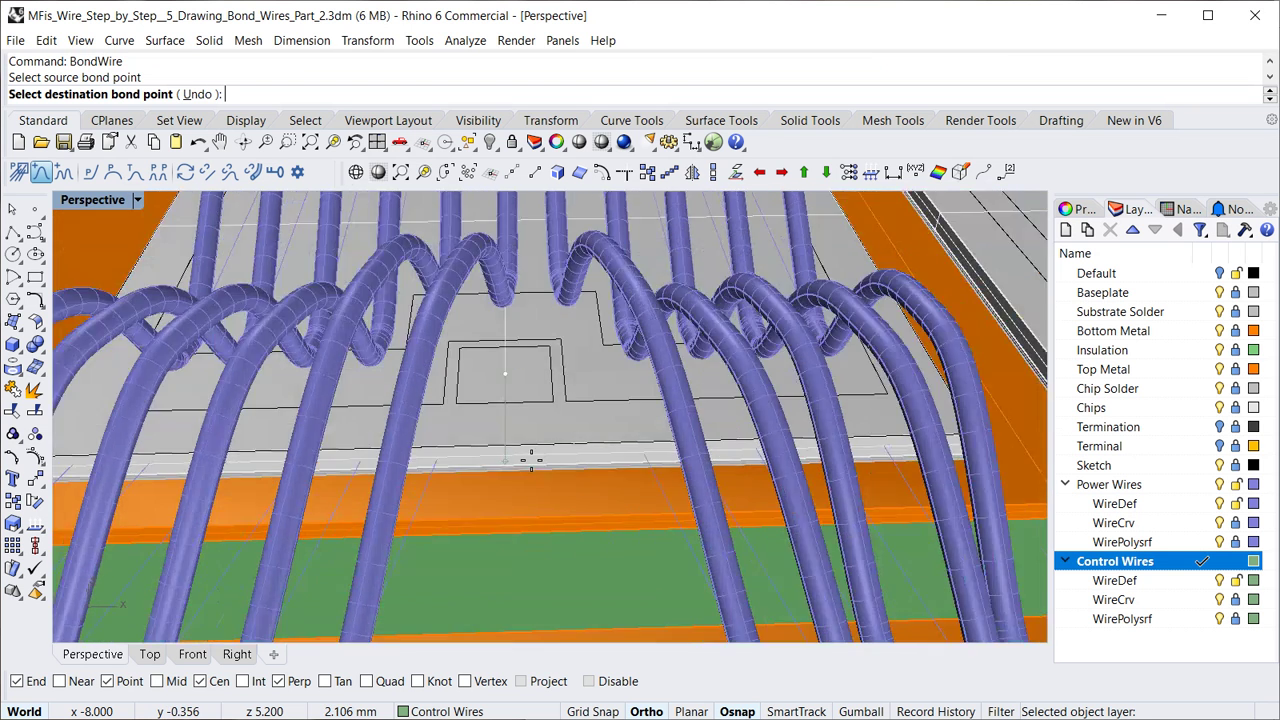
pyautogui.click(531, 460)
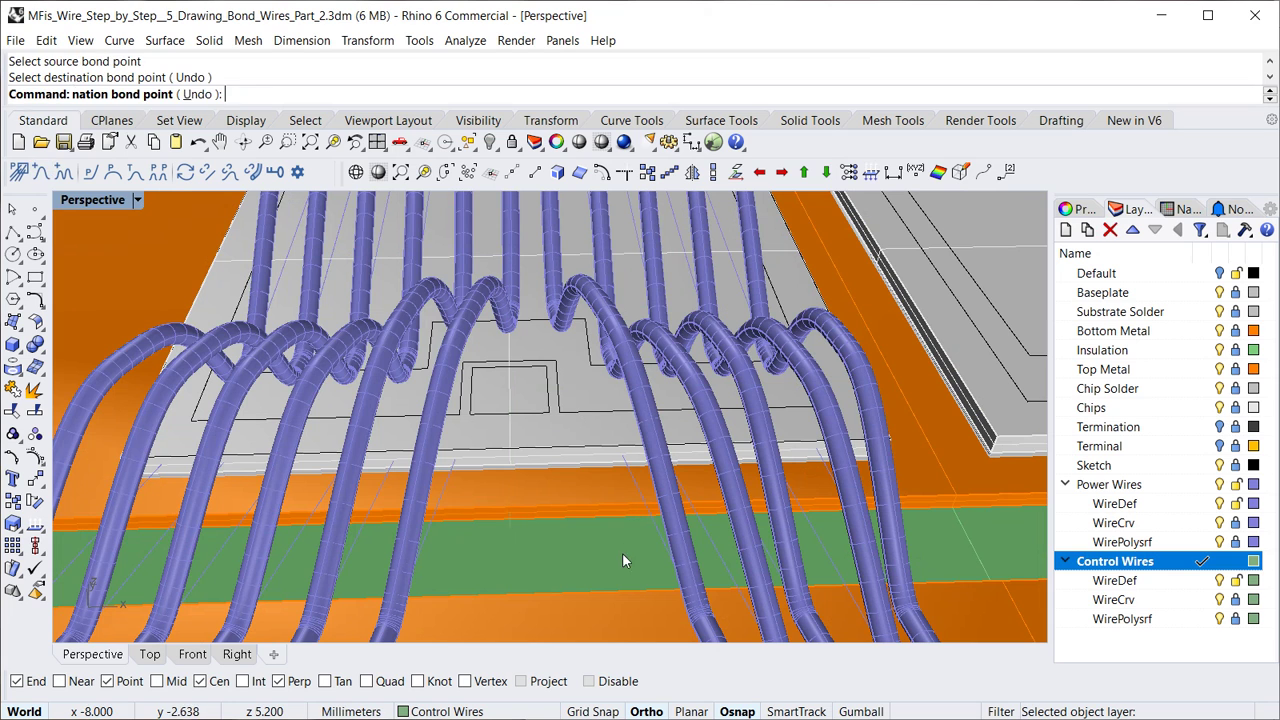
# Show the Termination layer temporarily and examine the thickness of the termination around the chip's small gate pad
pyautogui.click(1220, 446)
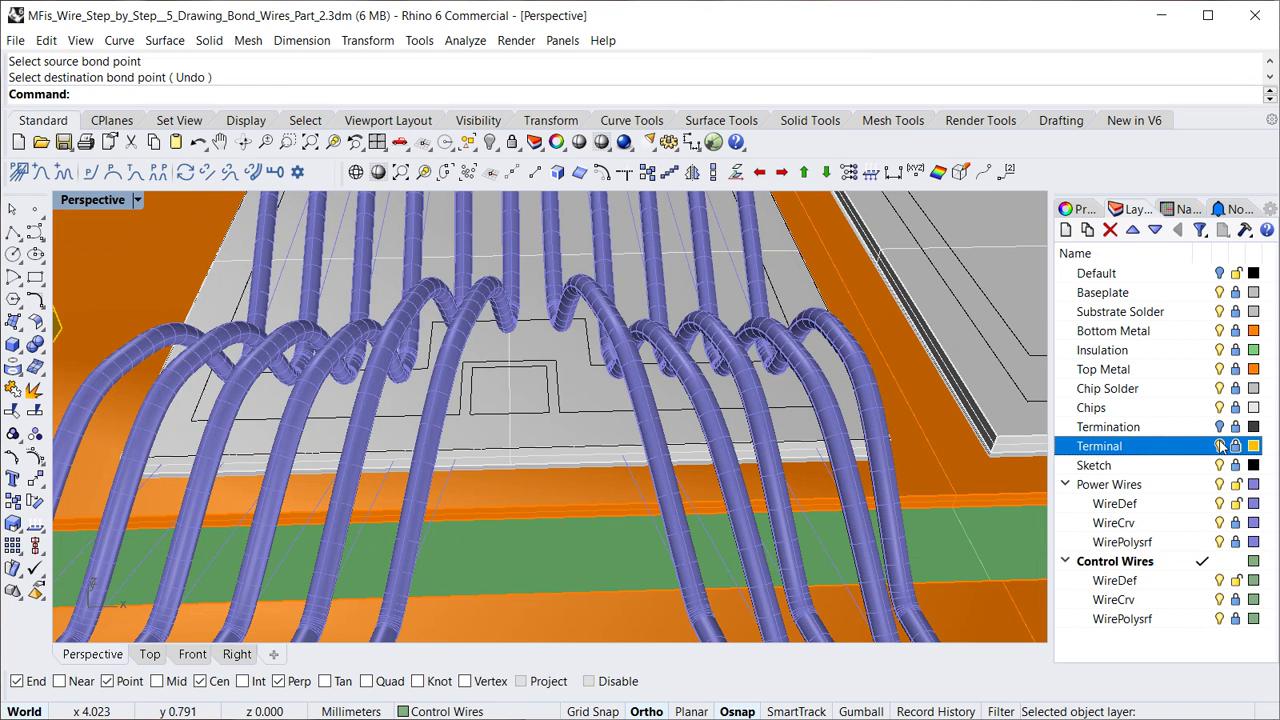
pyautogui.click(1220, 446)
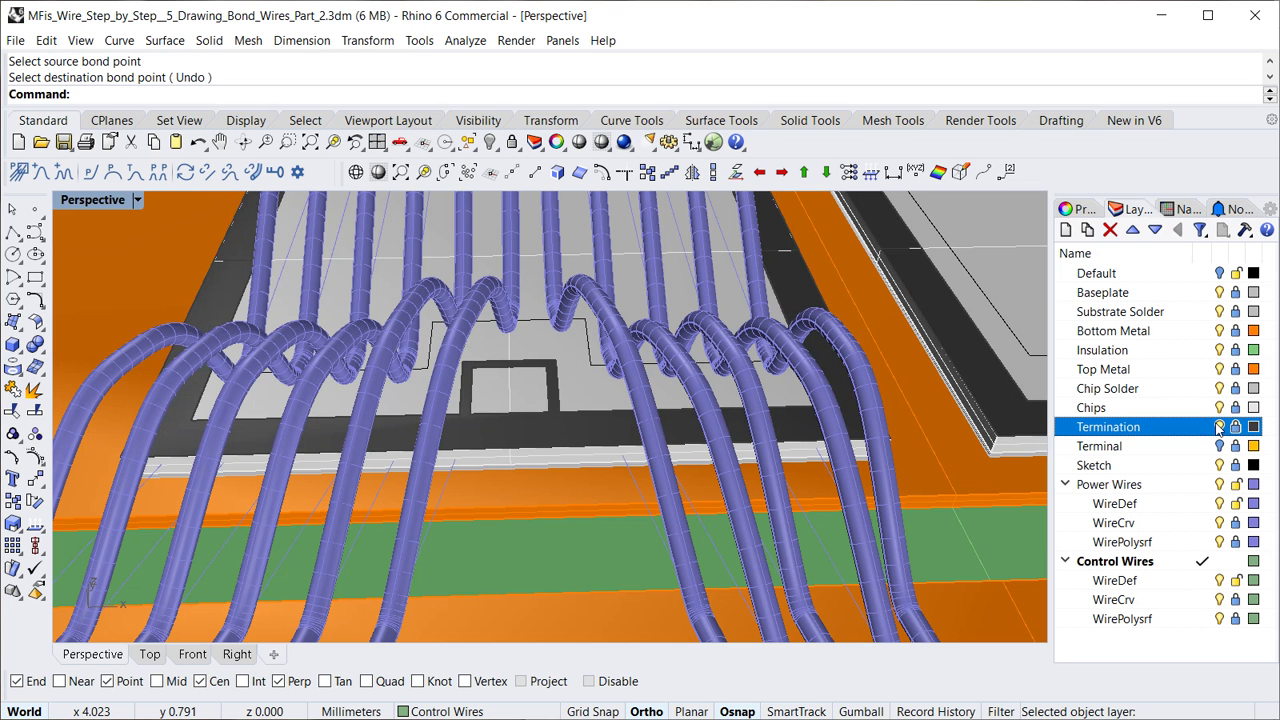
pyautogui.click(1190, 427)
pyautogui.scroll(5, 479, 388)
pyautogui.scroll(5, 481, 388)
pyautogui.moveTo(493, 430); pyautogui.dragTo(429, 429, button='right')
pyautogui.scroll(4, 429, 430)
pyautogui.scroll(2, 370, 515)
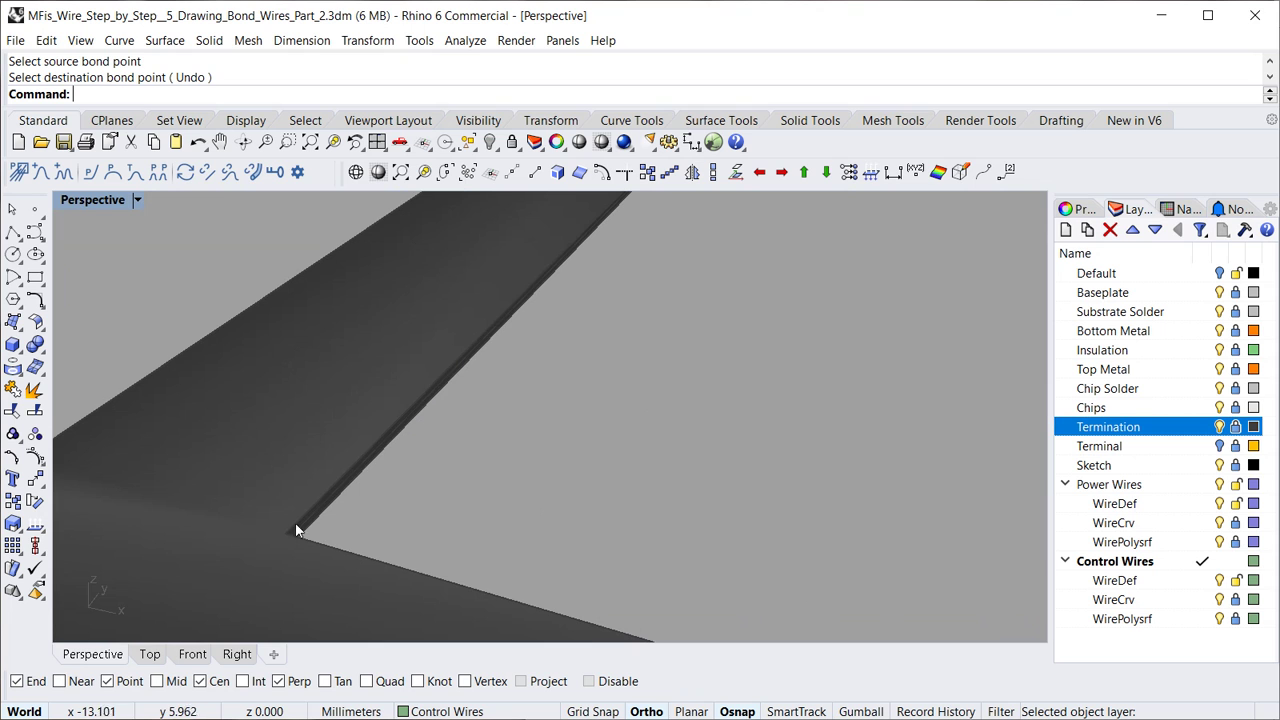
pyautogui.scroll(3, 292, 534)
pyautogui.moveTo(263, 551); pyautogui.dragTo(315, 400, button='right')
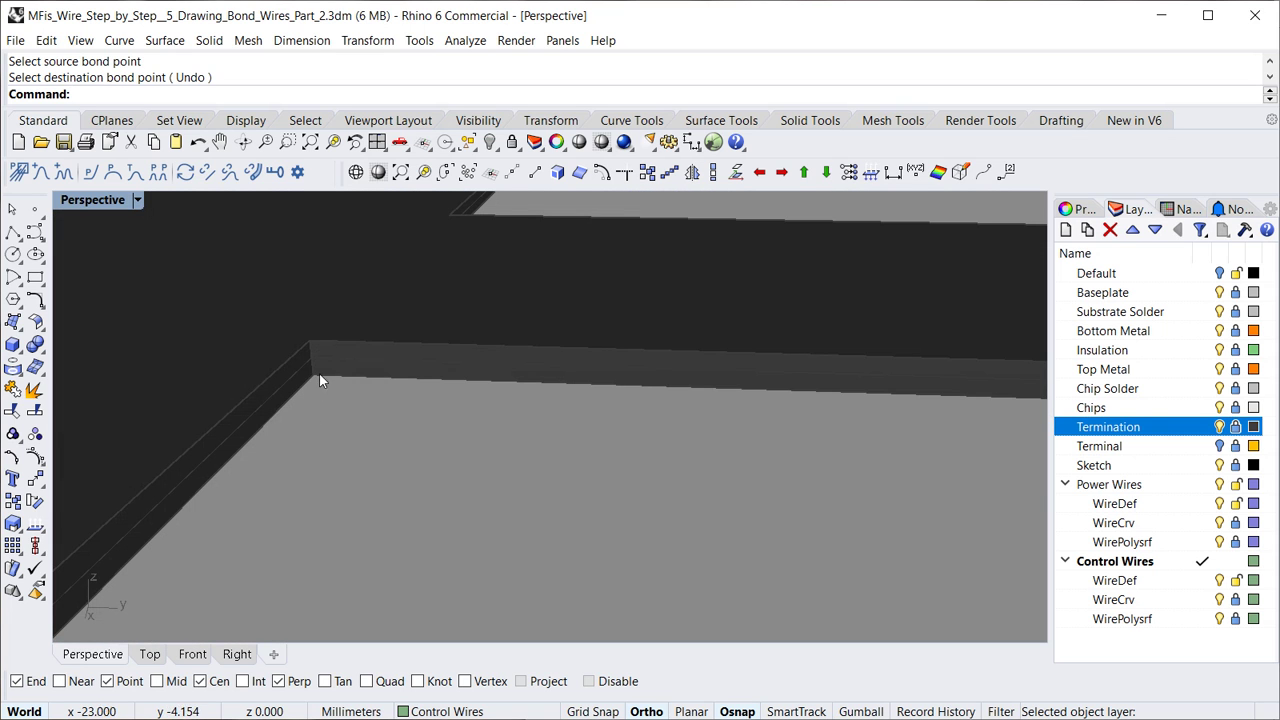
pyautogui.scroll(-5, 318, 380)
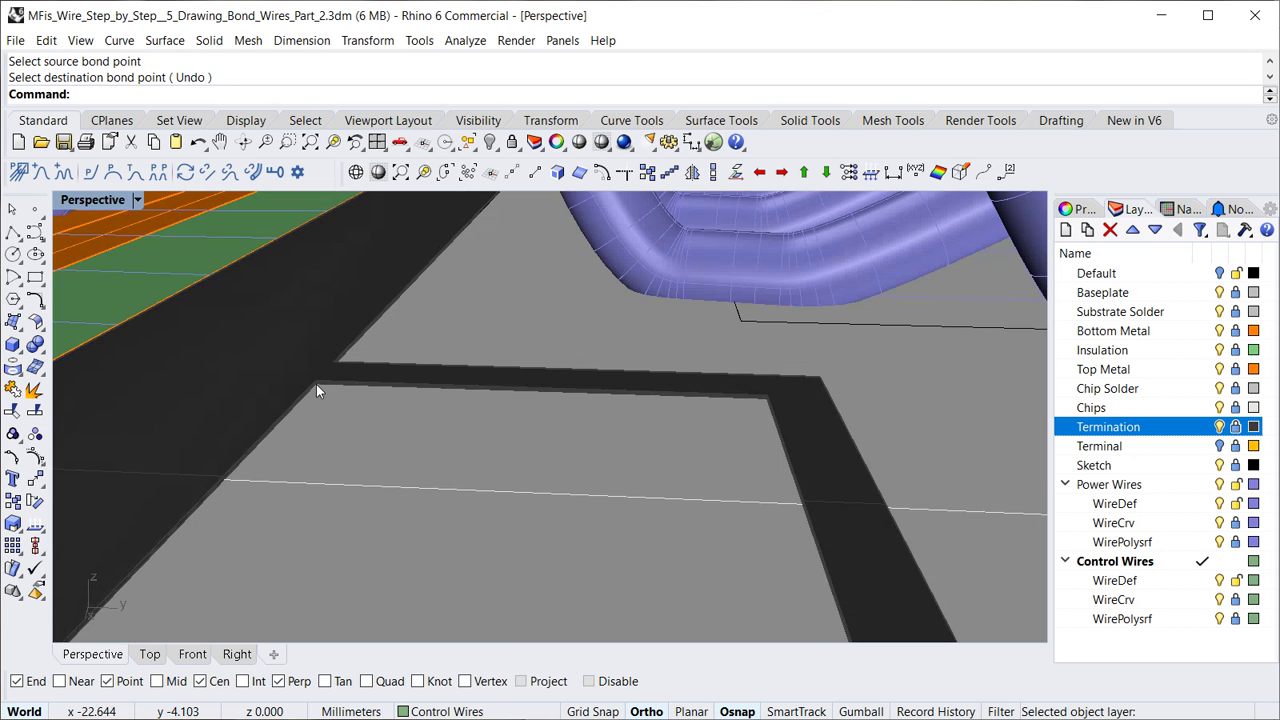
pyautogui.click(1219, 427)
# Draw a bond wire from the centre of the chip's small gate pad to the metal island inside the oblong opening
pyautogui.scroll(3, 443, 434)
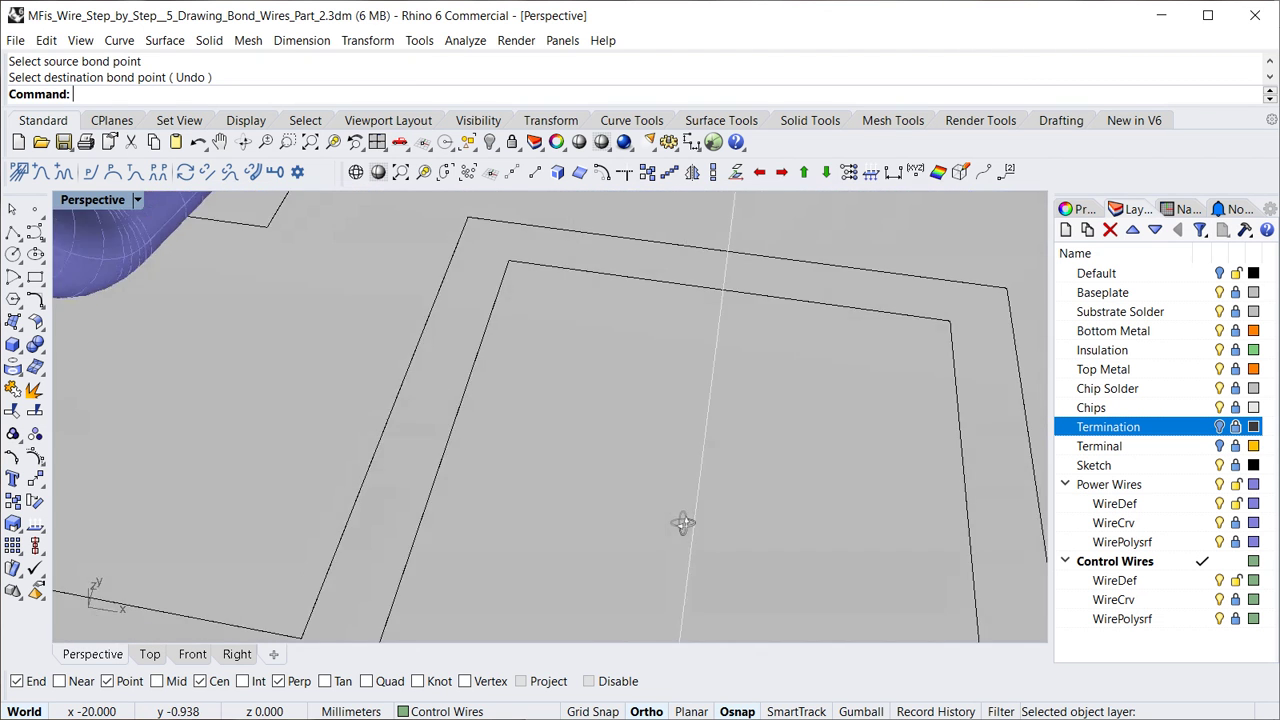
pyautogui.scroll(-4, 716, 500)
pyautogui.scroll(-4, 714, 505)
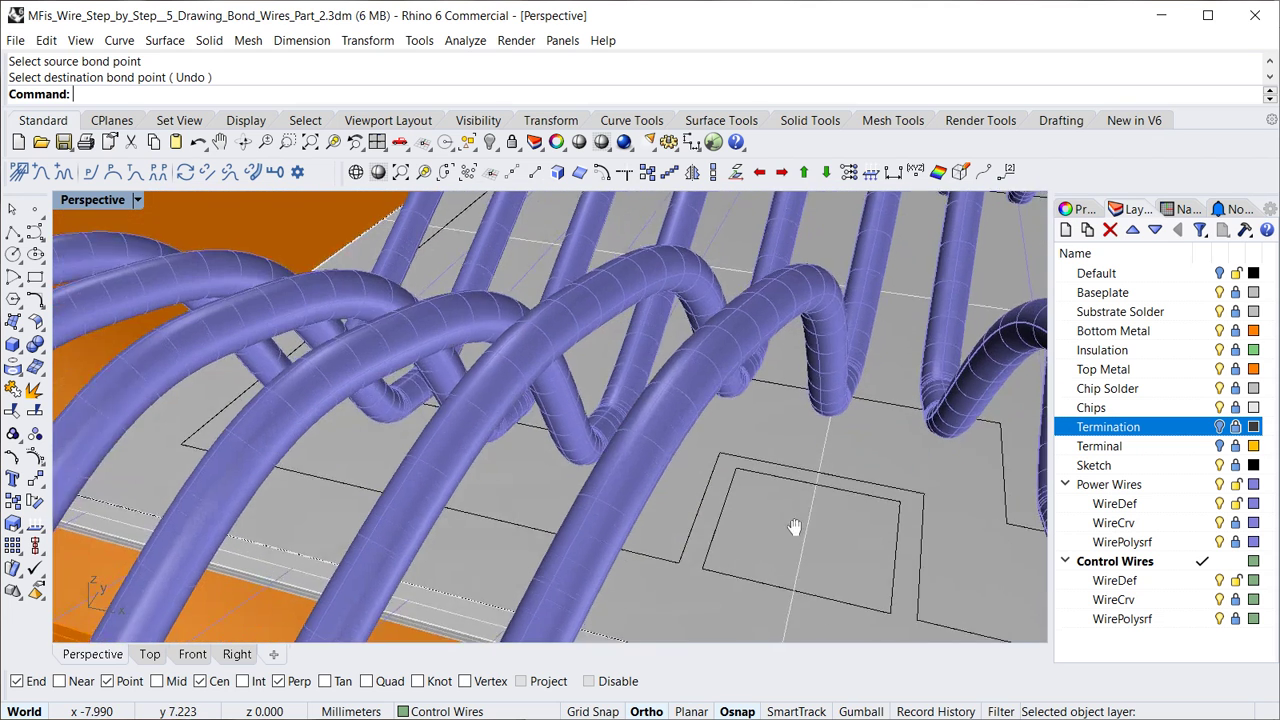
pyautogui.keyDown('shift'); pyautogui.moveTo(794, 527); pyautogui.dragTo(772, 460, button='right'); pyautogui.keyUp('shift')
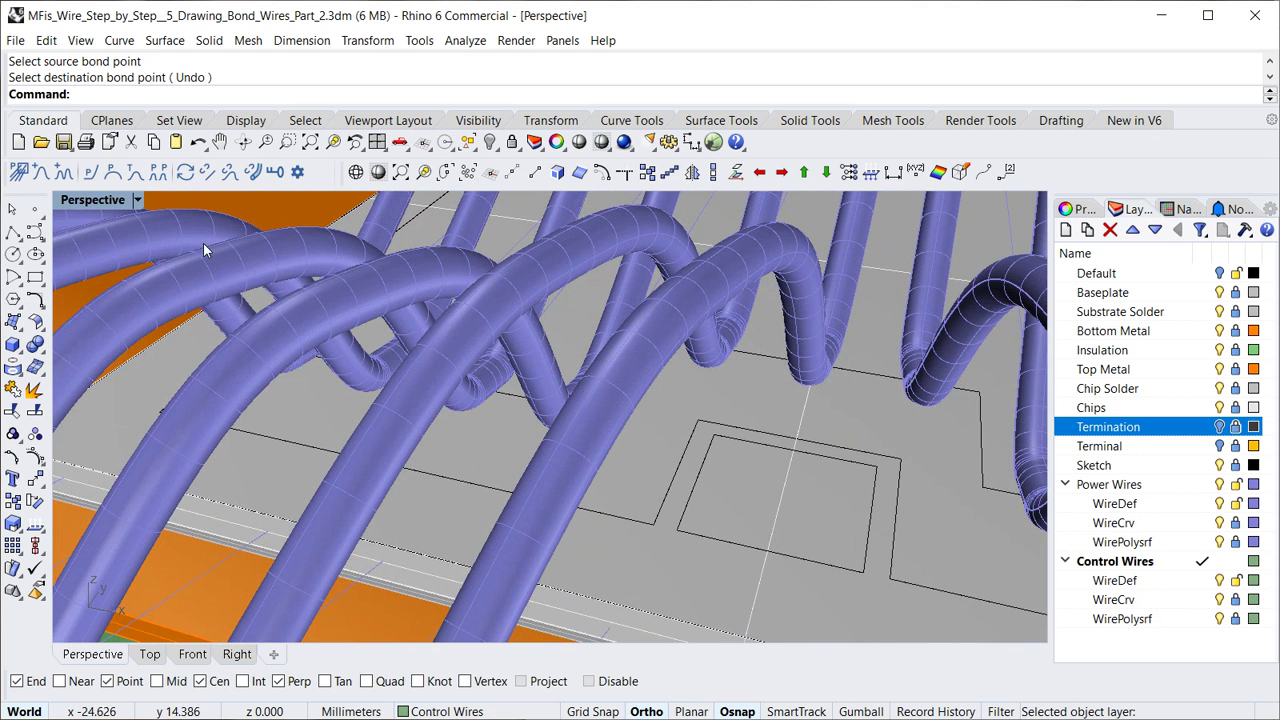
pyautogui.click(40, 174)
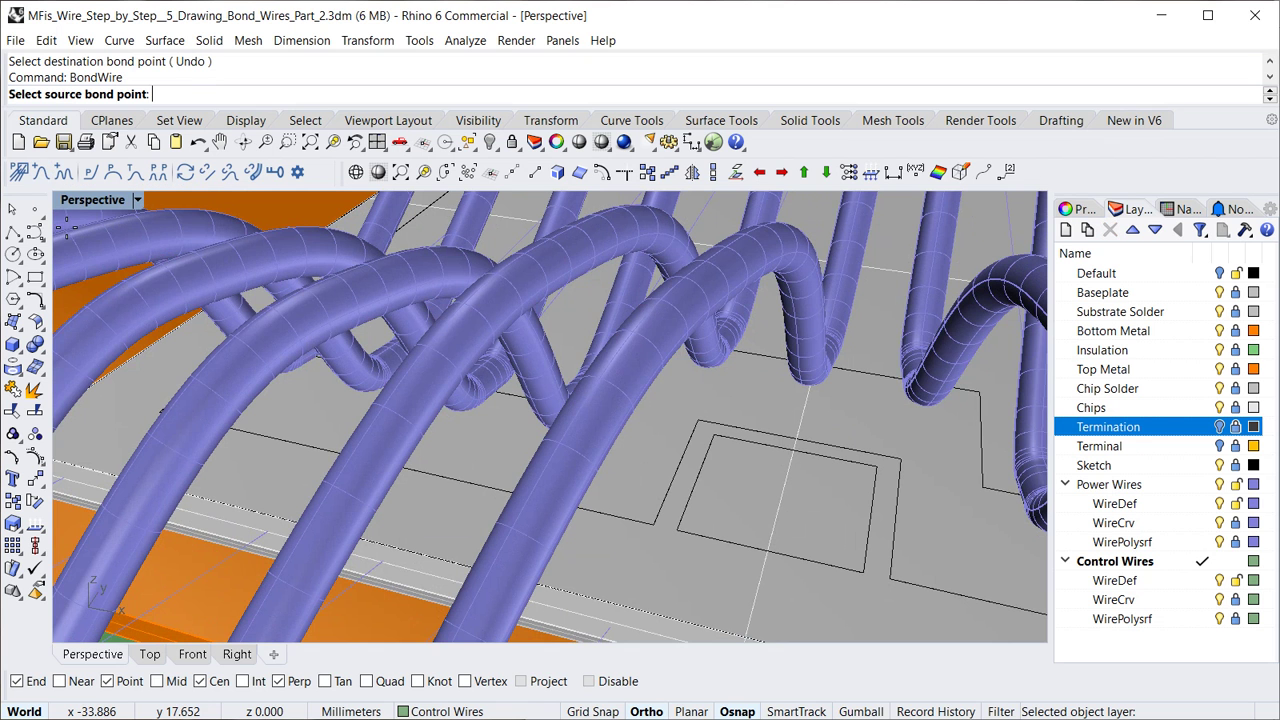
pyautogui.click(712, 527)
pyautogui.scroll(-6, 712, 527)
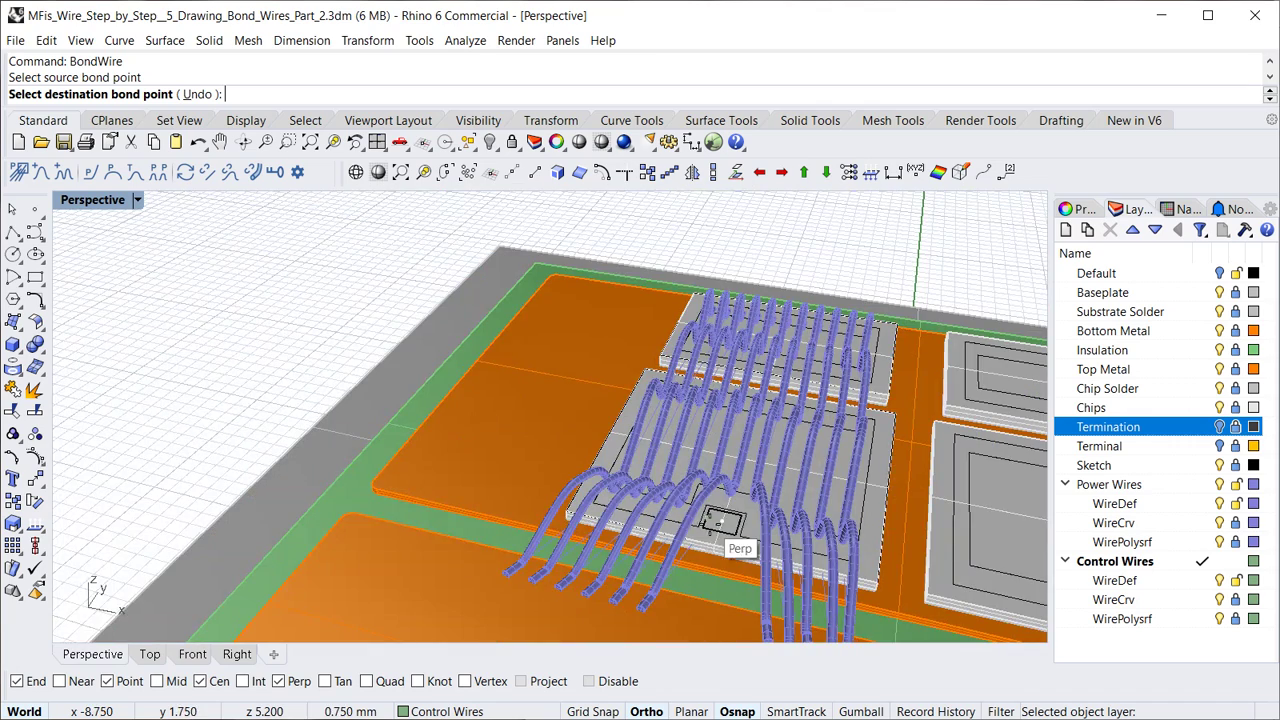
pyautogui.scroll(5, 712, 612)
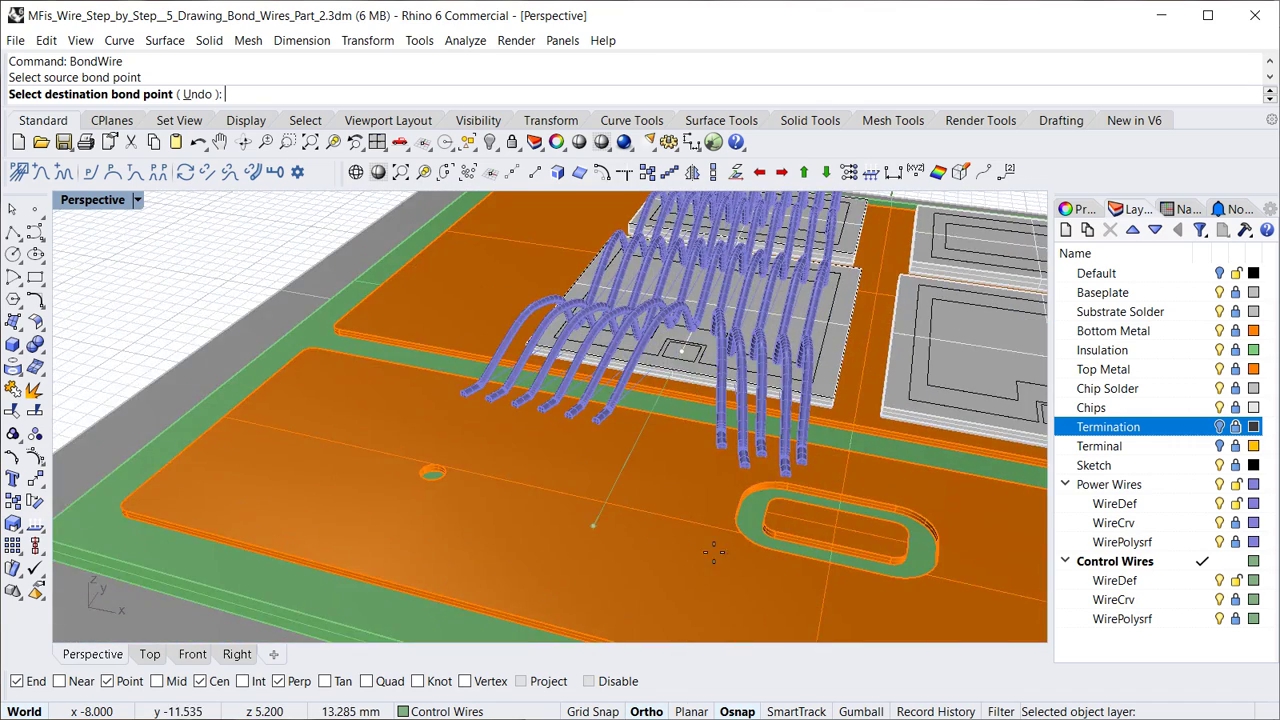
pyautogui.scroll(2, 793, 510)
pyautogui.scroll(3, 831, 380)
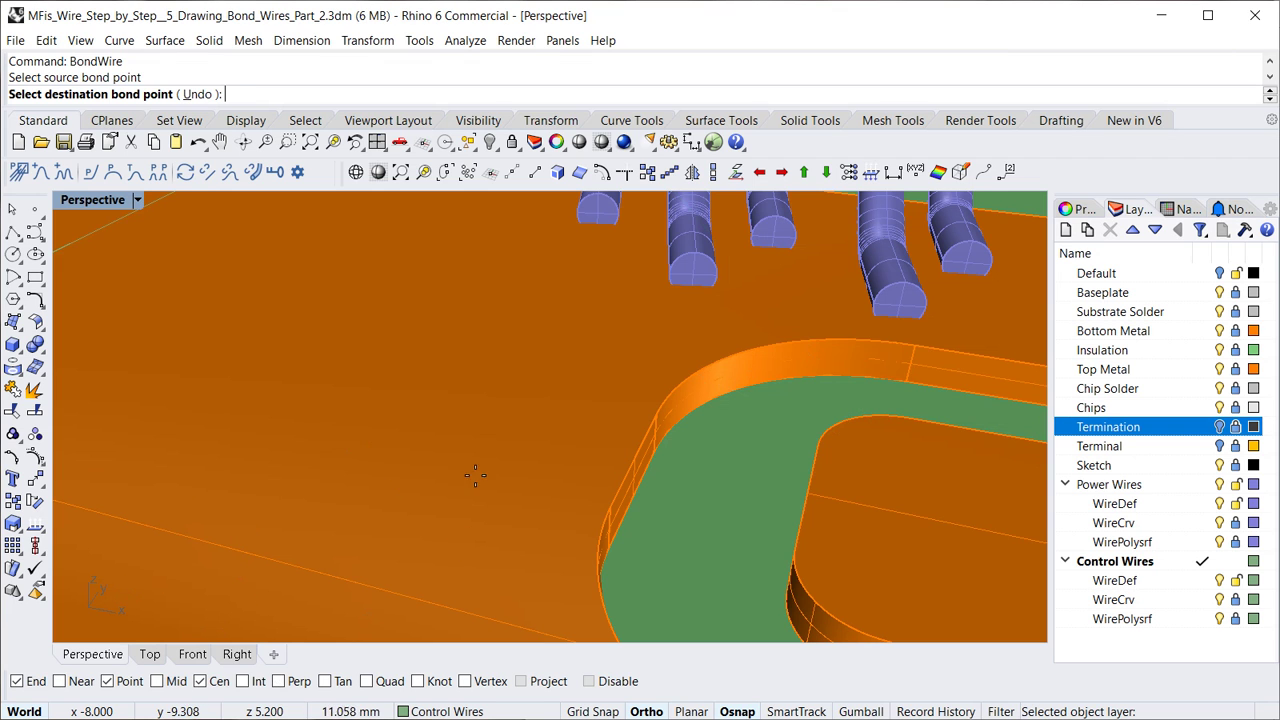
pyautogui.click(856, 422)
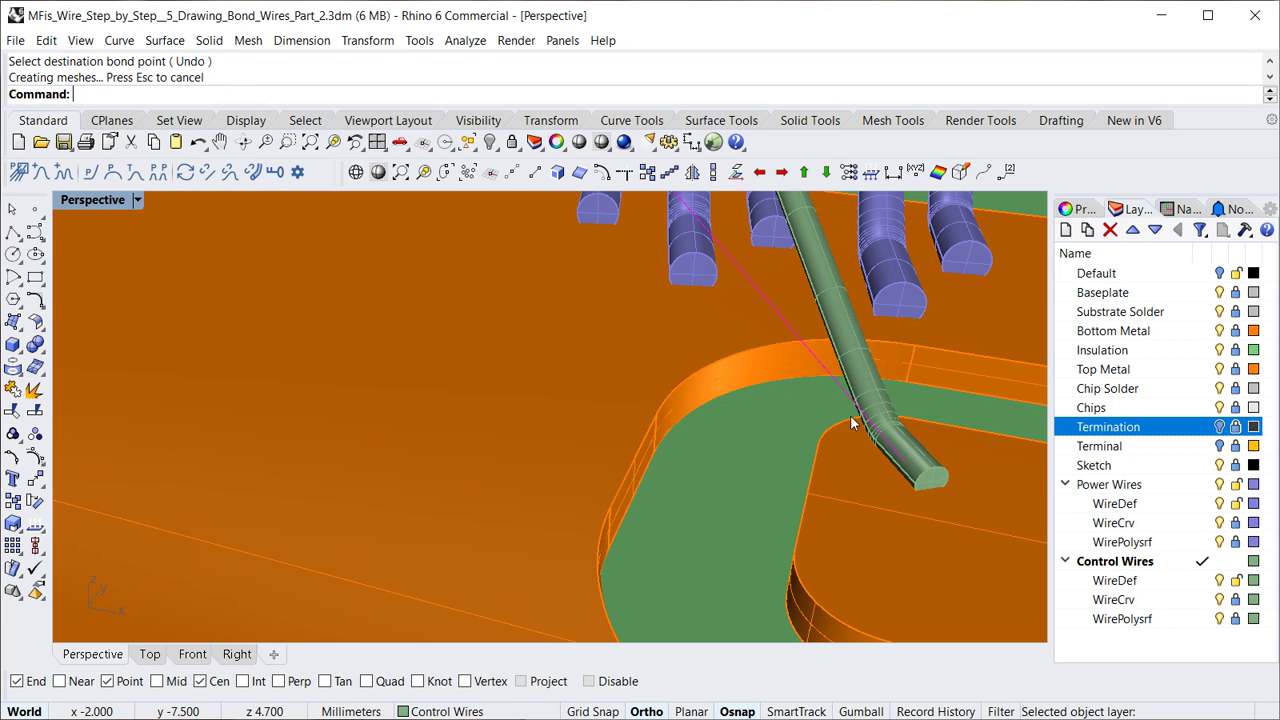
# Set the rotation reference of both the source and destination foot of the gate control wire to Snap to axis and apply it
pyautogui.scroll(-5, 791, 455)
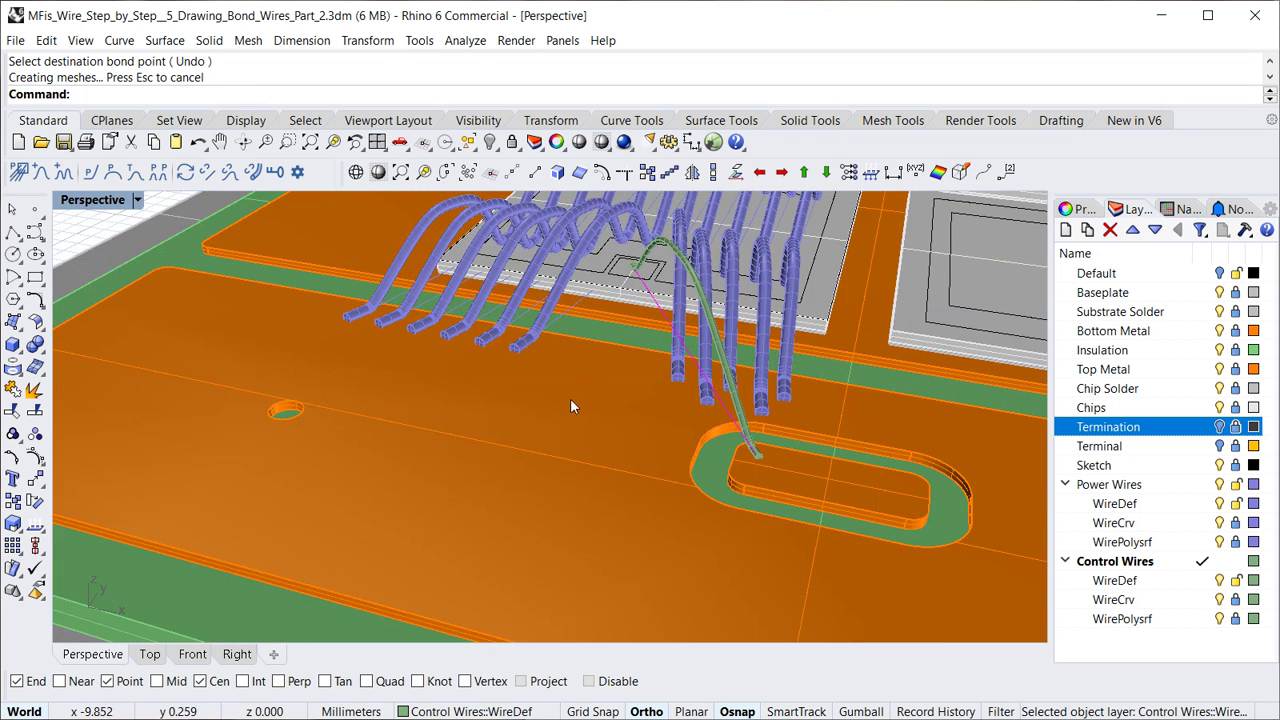
pyautogui.moveTo(570, 398); pyautogui.dragTo(587, 534, button='right')
pyautogui.moveTo(648, 482); pyautogui.dragTo(513, 295, button='right')
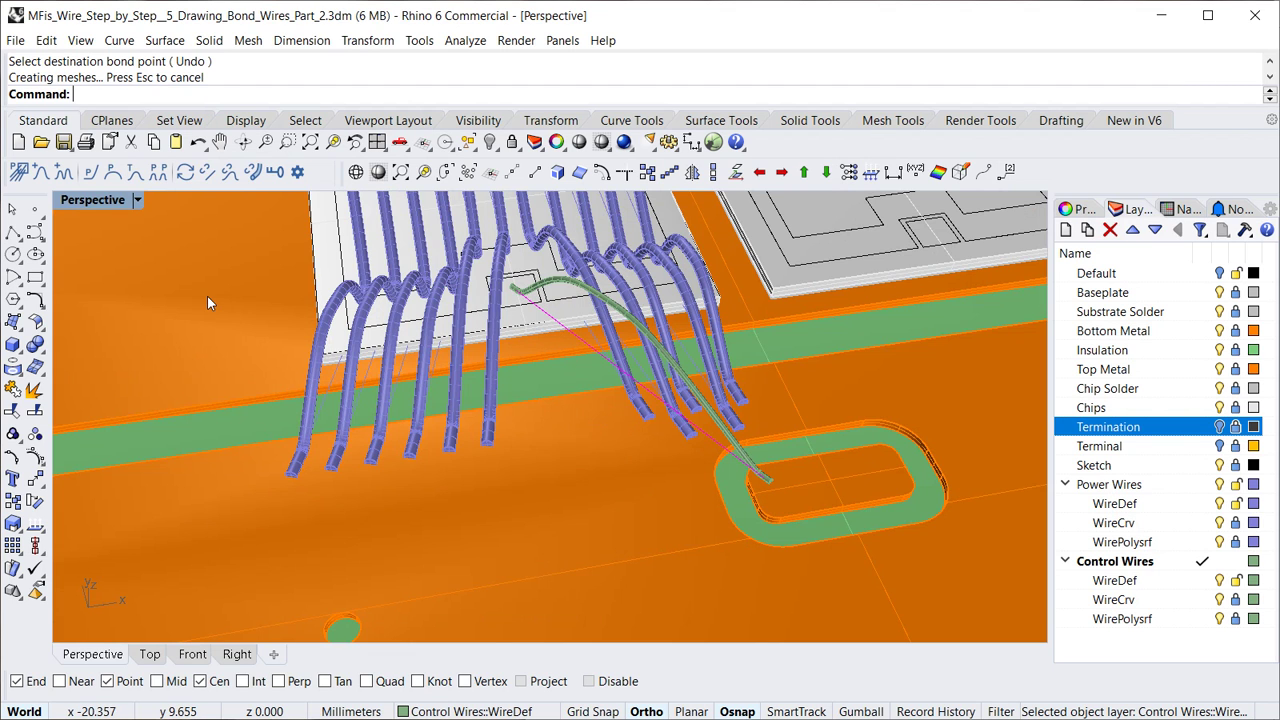
pyautogui.click(89, 173)
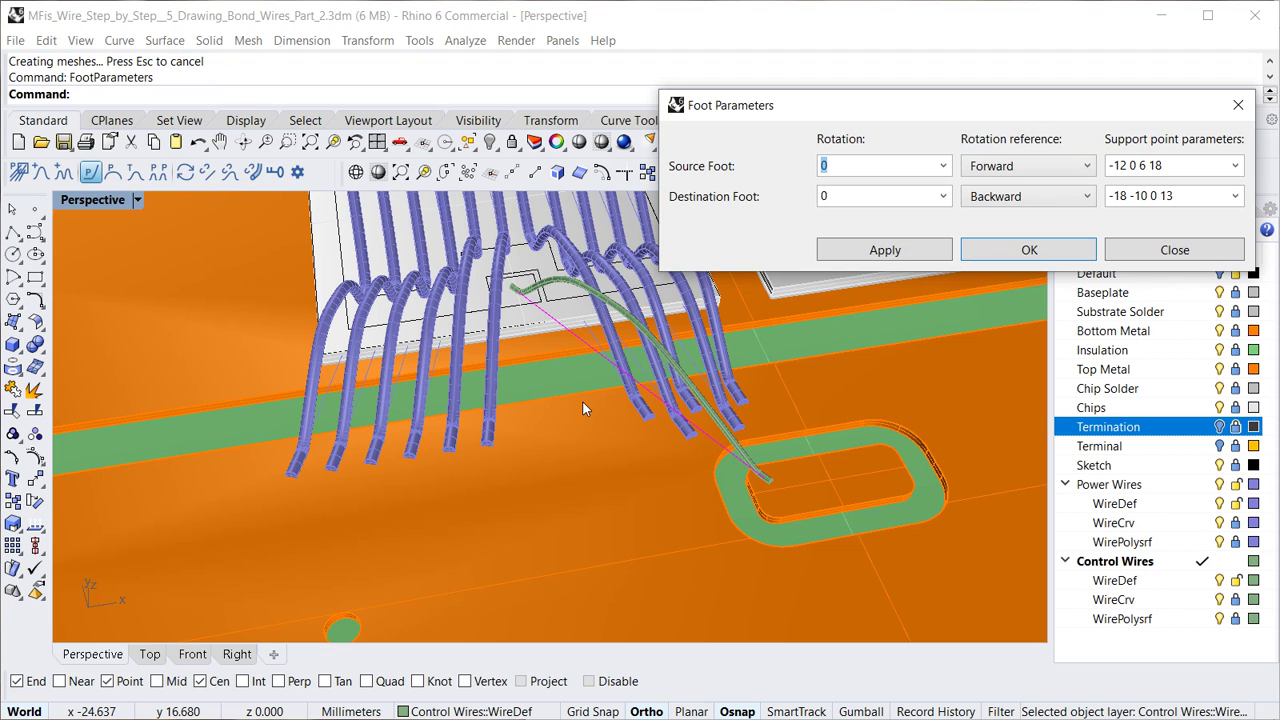
pyautogui.click(1005, 168)
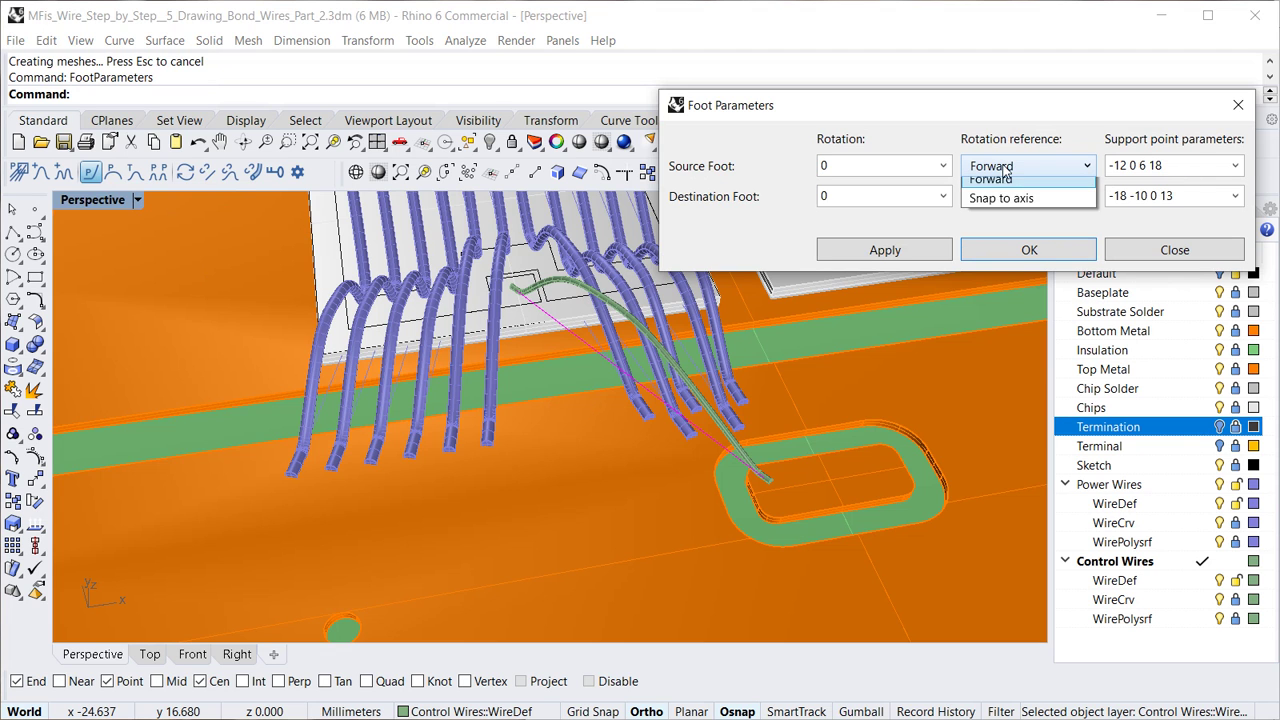
pyautogui.click(997, 226)
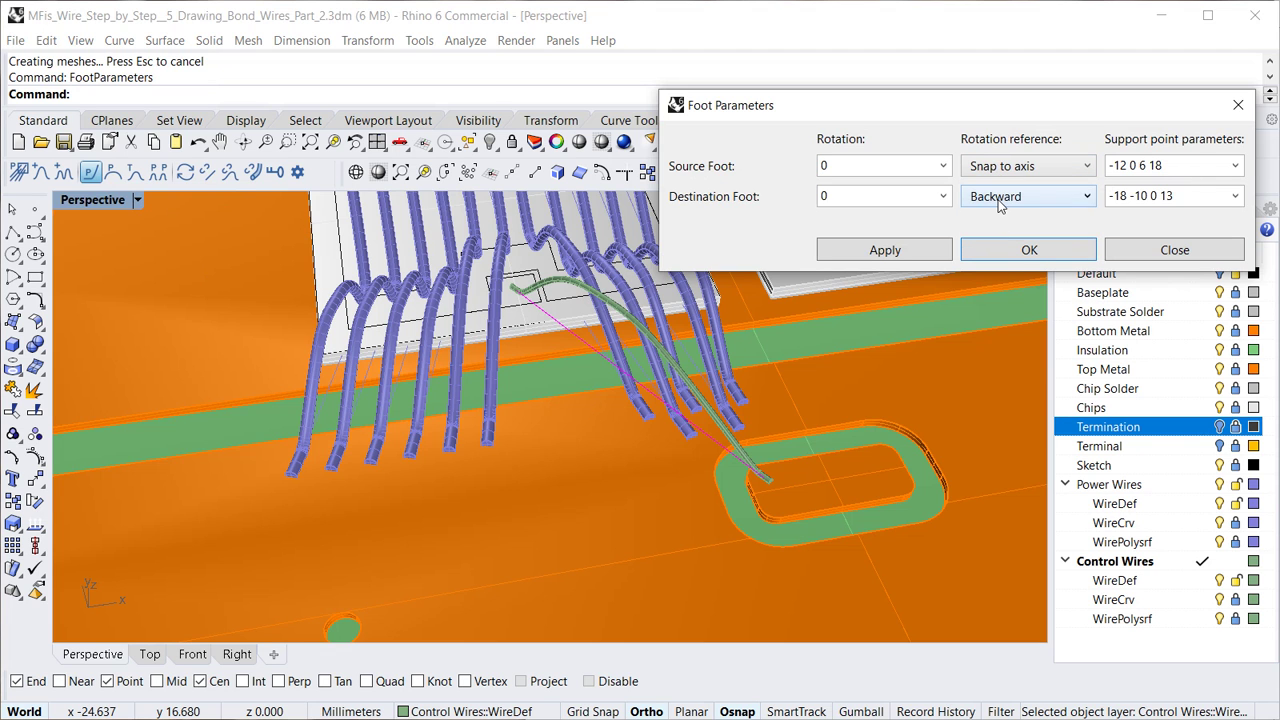
pyautogui.click(1000, 198)
pyautogui.click(997, 257)
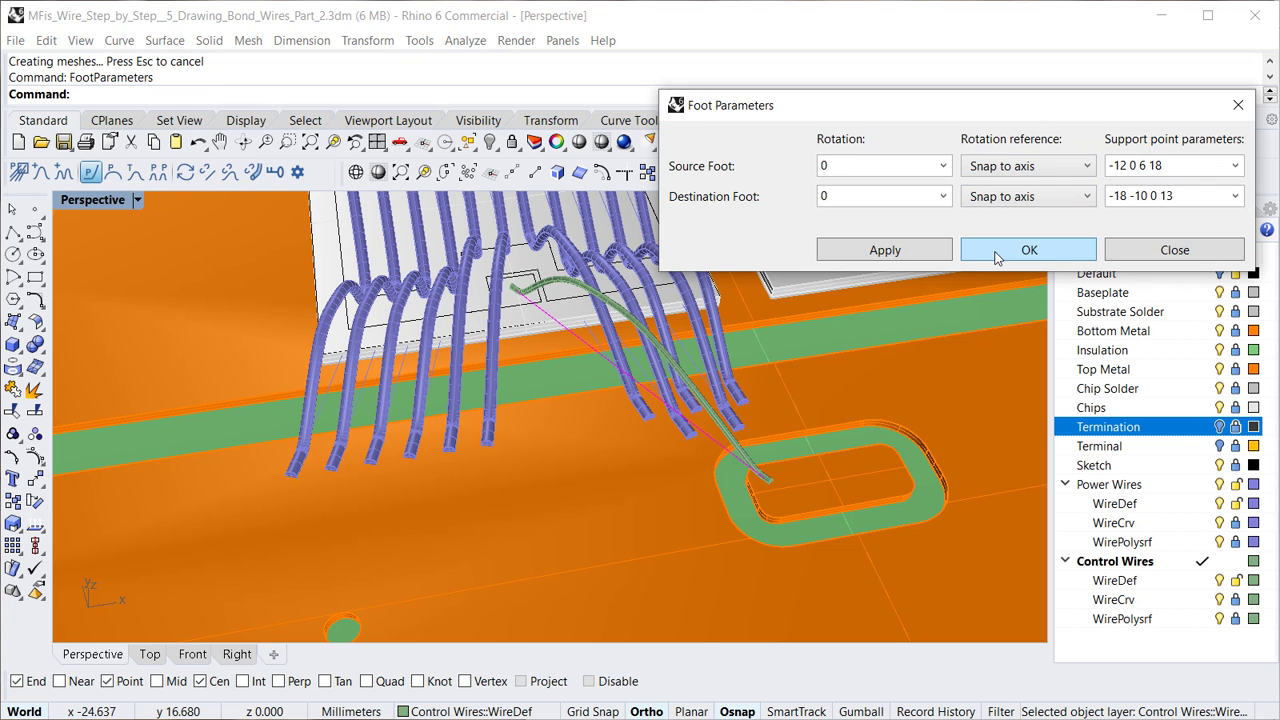
pyautogui.click(914, 249)
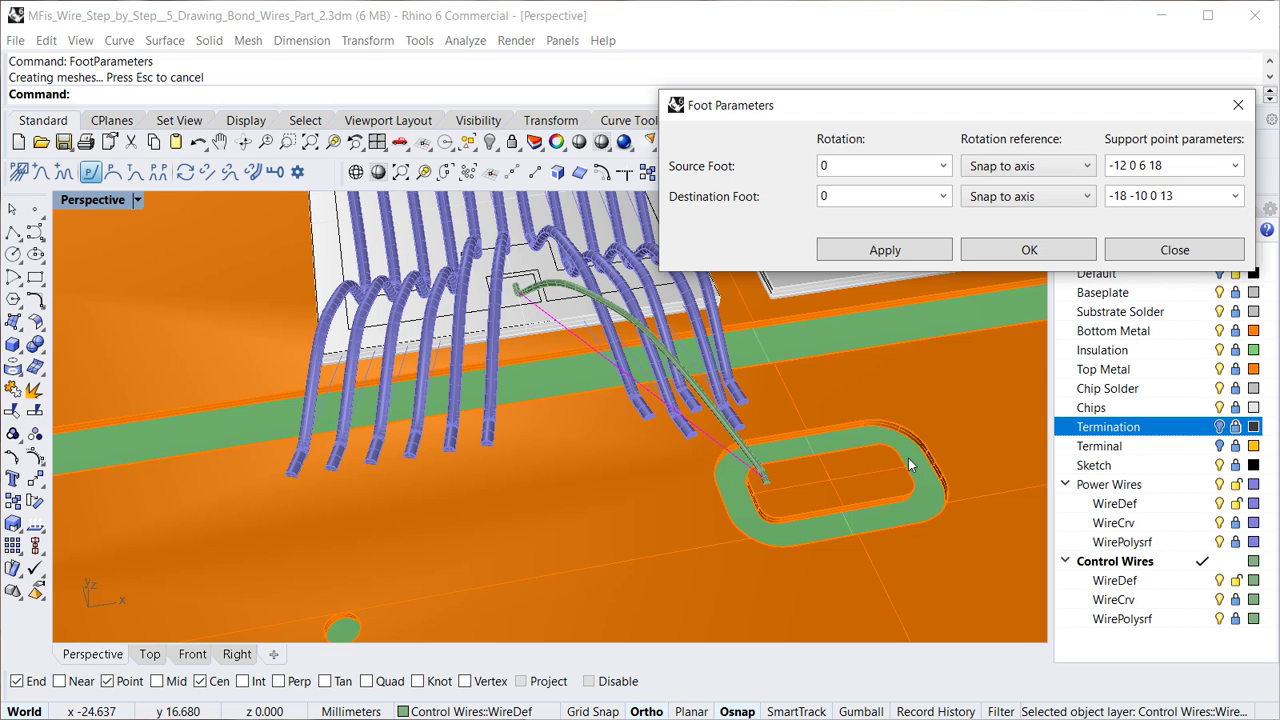
# Set the gate wire's destination foot rotation to 90 in the foot parameters and accept the change
pyautogui.doubleClick(848, 194)
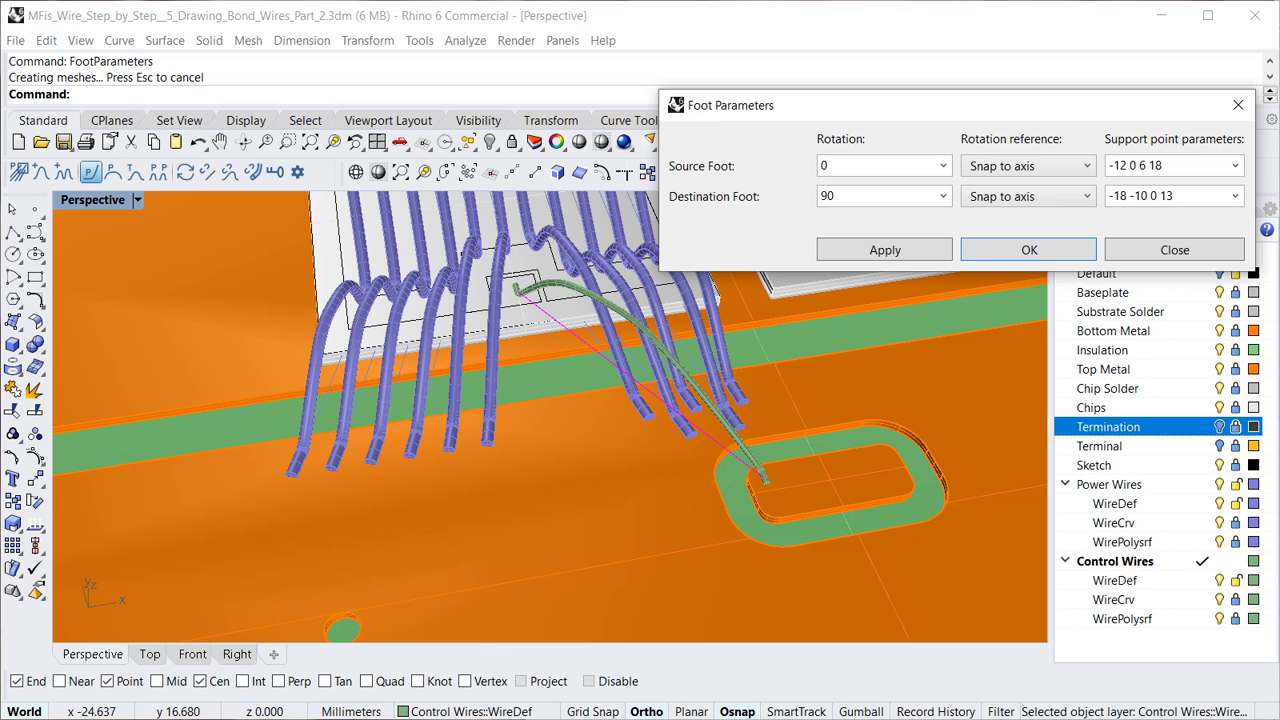
pyautogui.click(893, 250)
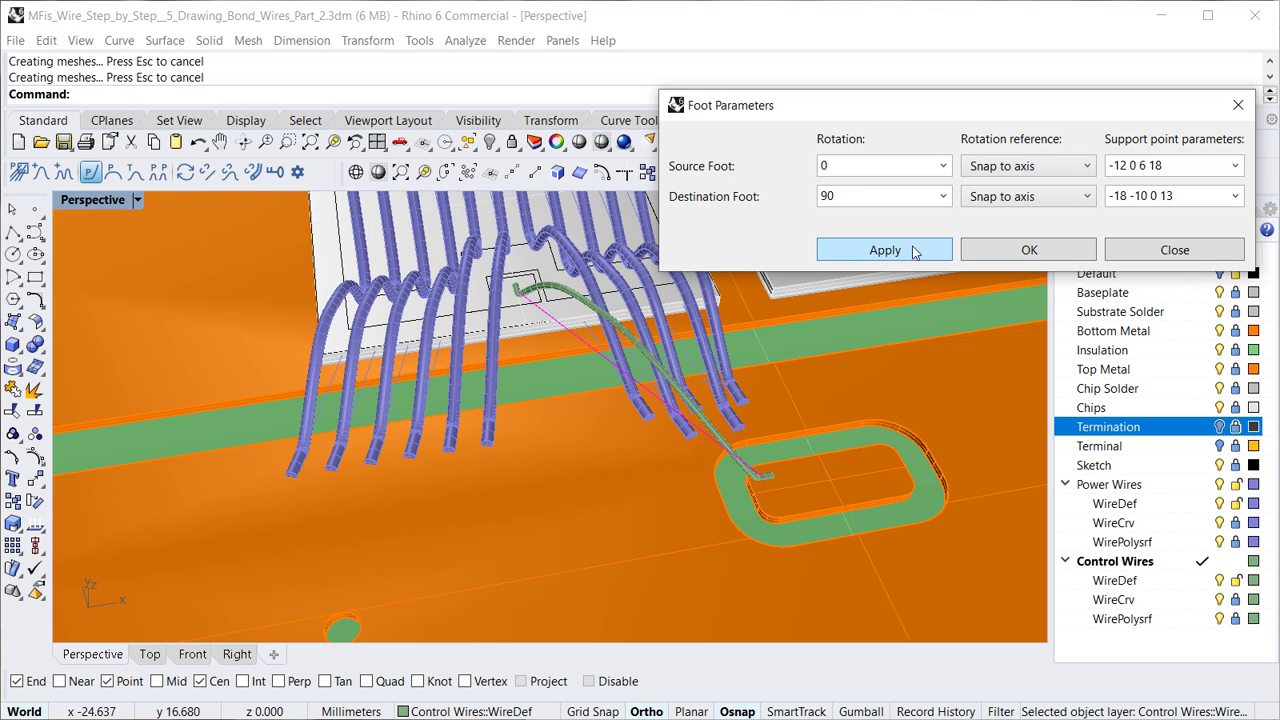
pyautogui.click(1025, 255)
pyautogui.moveTo(719, 499); pyautogui.dragTo(740, 482, button='right')
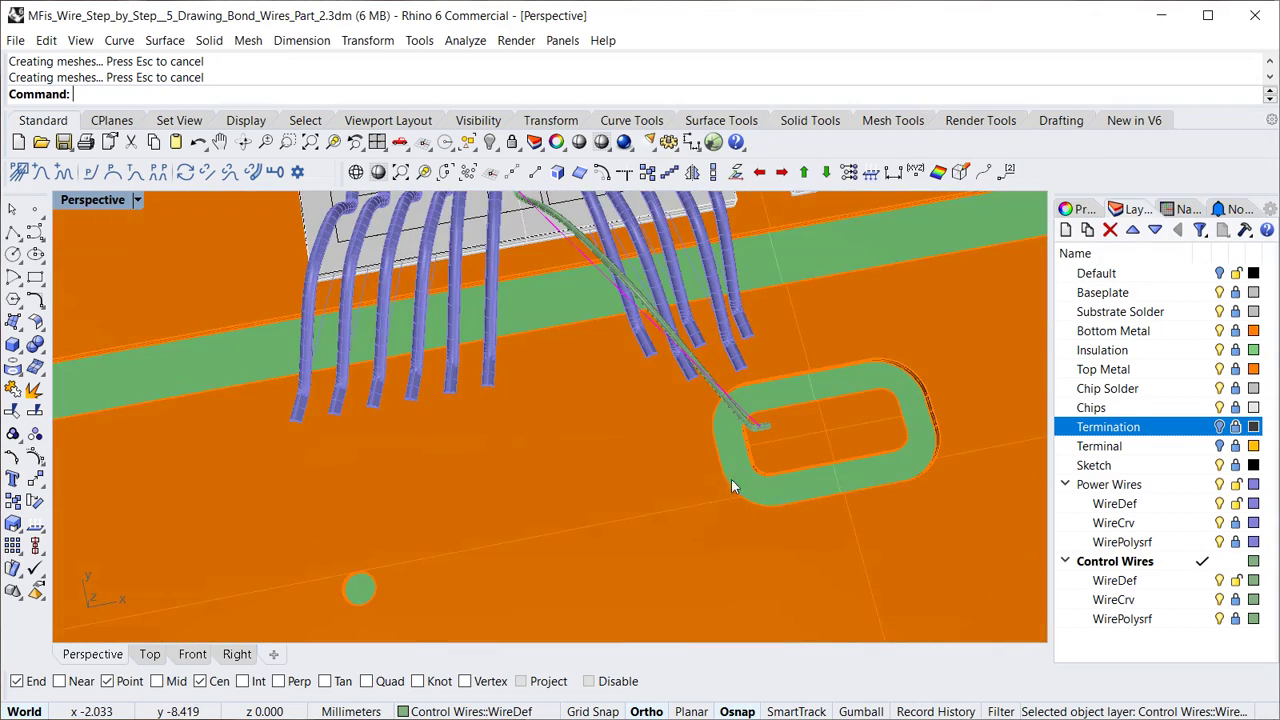
pyautogui.click(614, 404)
# Nudge the gate wire's destination bond point on the metal island by 0.2 mm in the positive X direction
pyautogui.scroll(-6, 534, 332)
pyautogui.scroll(14, 678, 387)
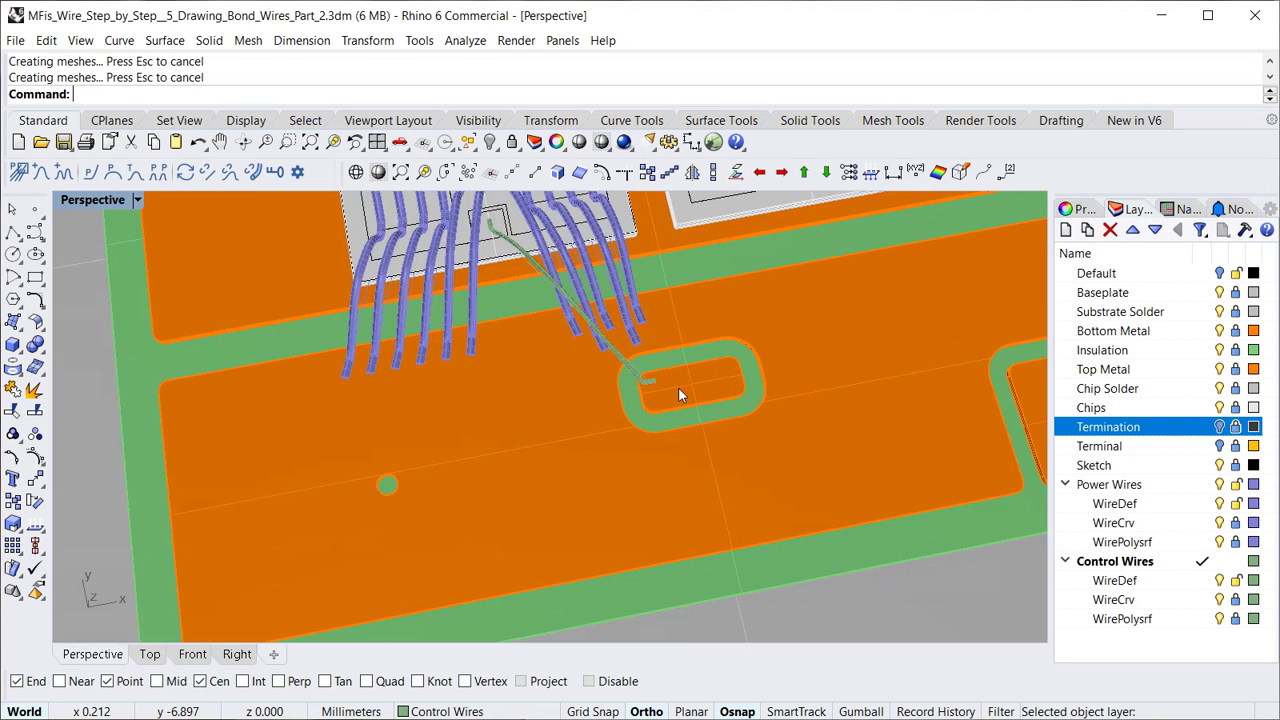
pyautogui.moveTo(618, 380); pyautogui.dragTo(572, 357, button='right')
pyautogui.scroll(6, 600, 370)
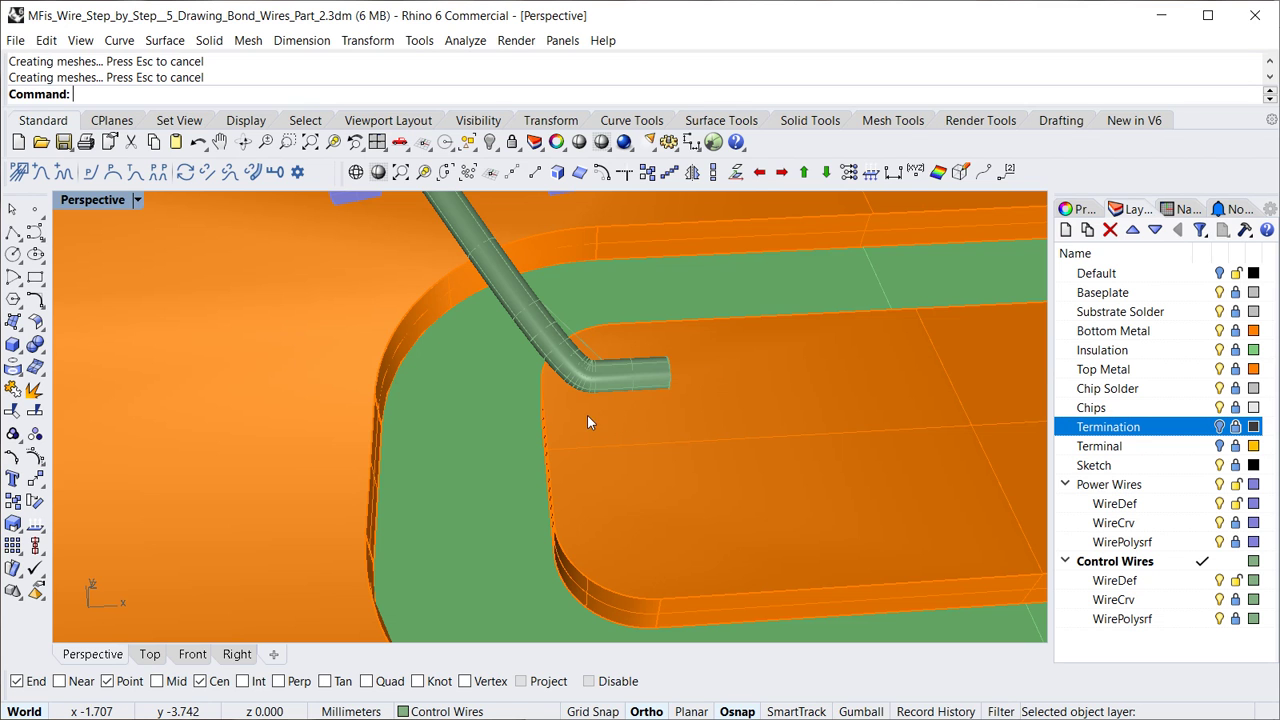
pyautogui.moveTo(587, 415); pyautogui.dragTo(722, 338)
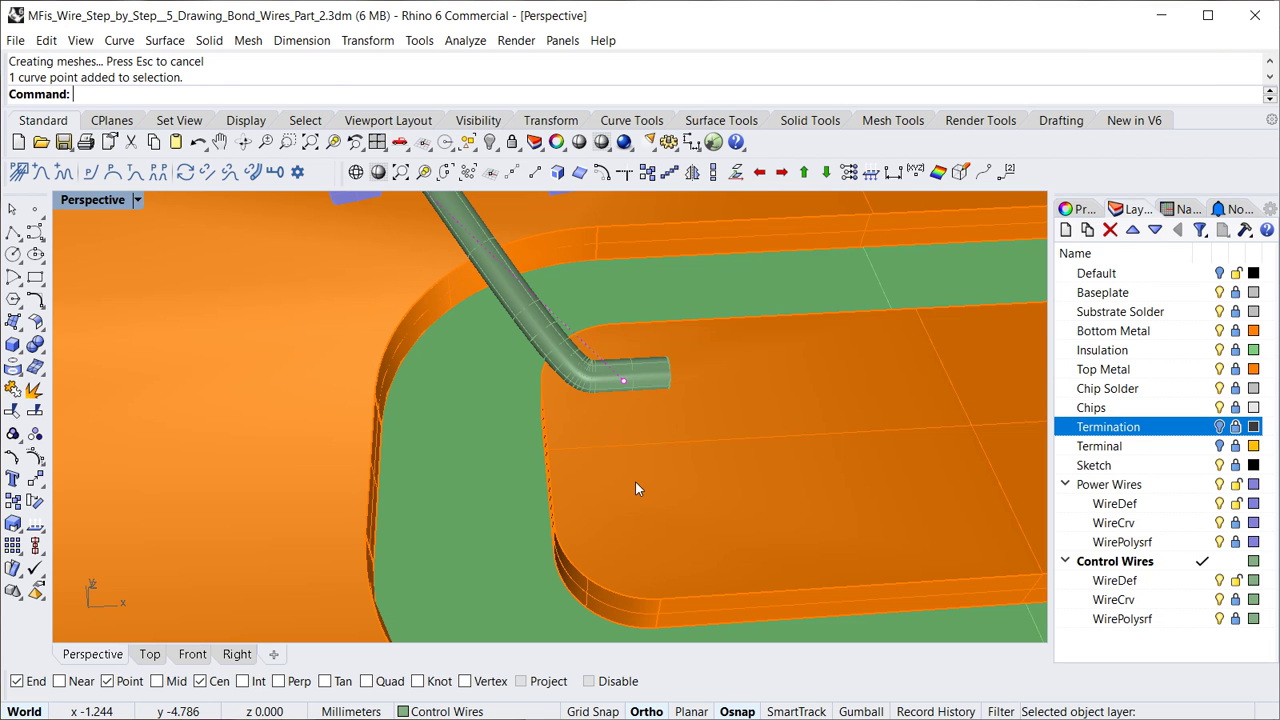
pyautogui.hotkey('alt', 'Right')
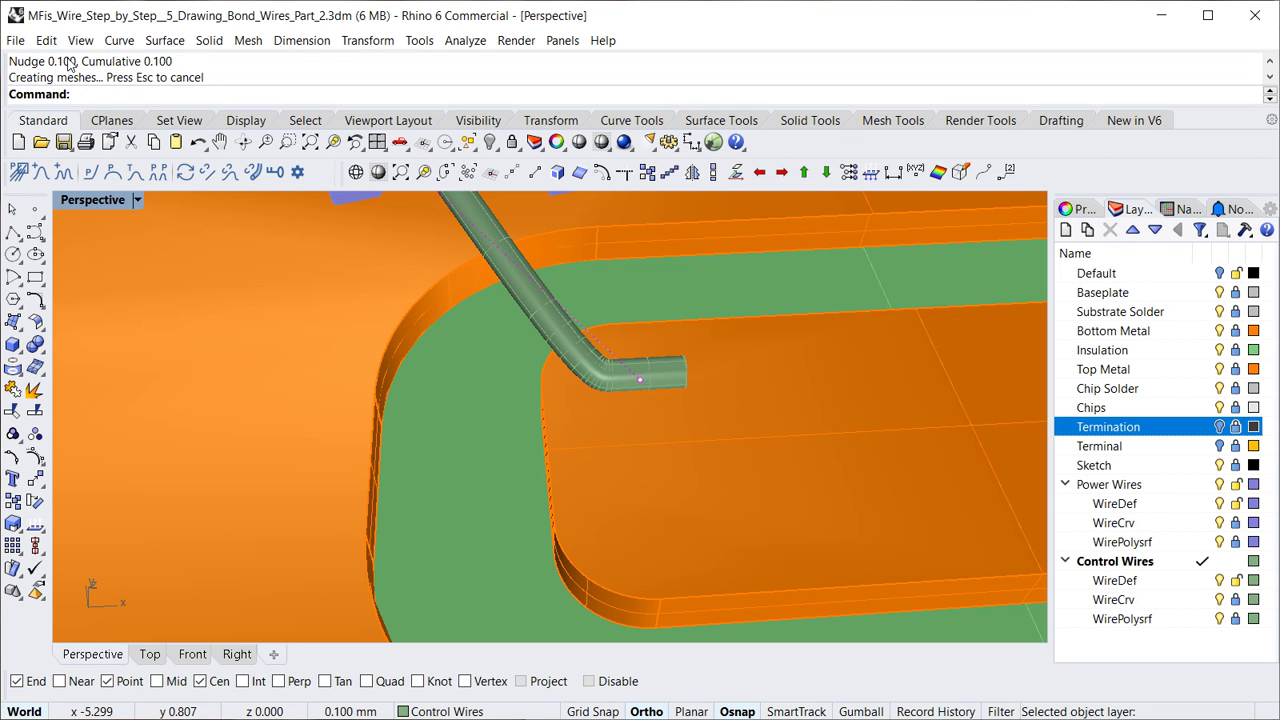
pyautogui.hotkey('alt', 'Right')
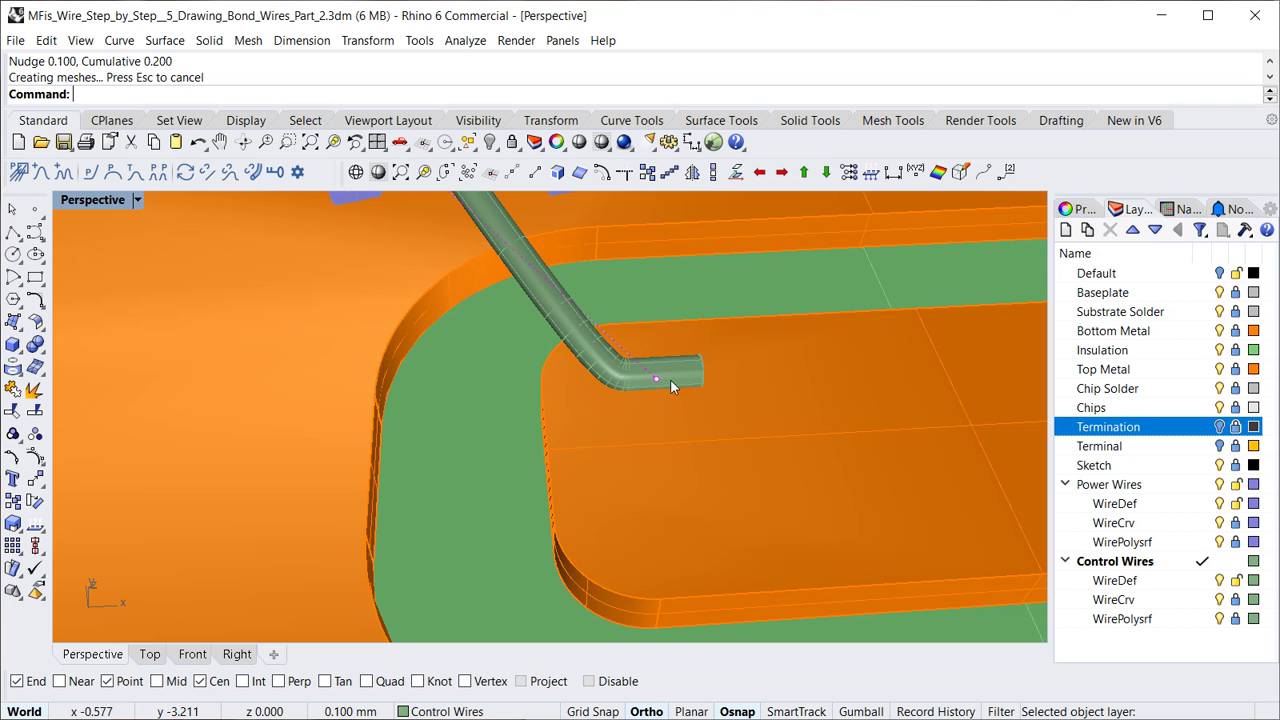
pyautogui.click(704, 459)
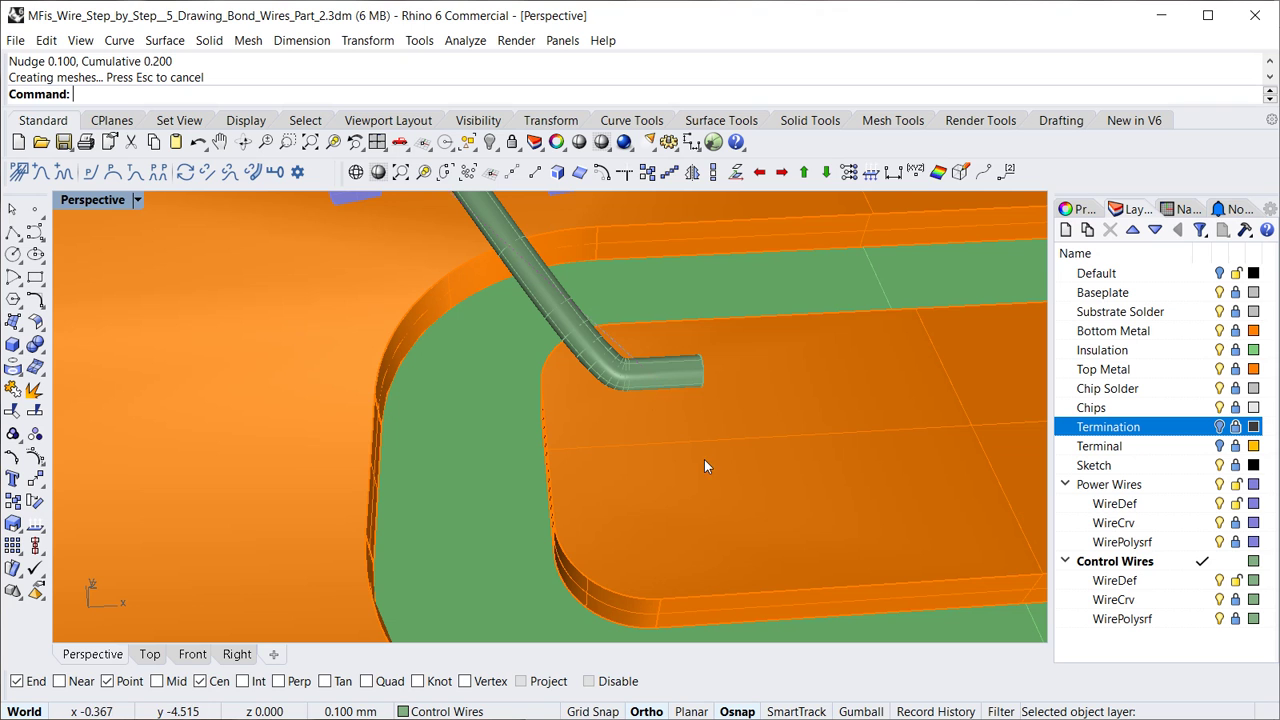
# Measure the distance from the gate wire's destination bond point to the island's short edge in wireframe, and restore the shaded display
pyautogui.click(896, 176)
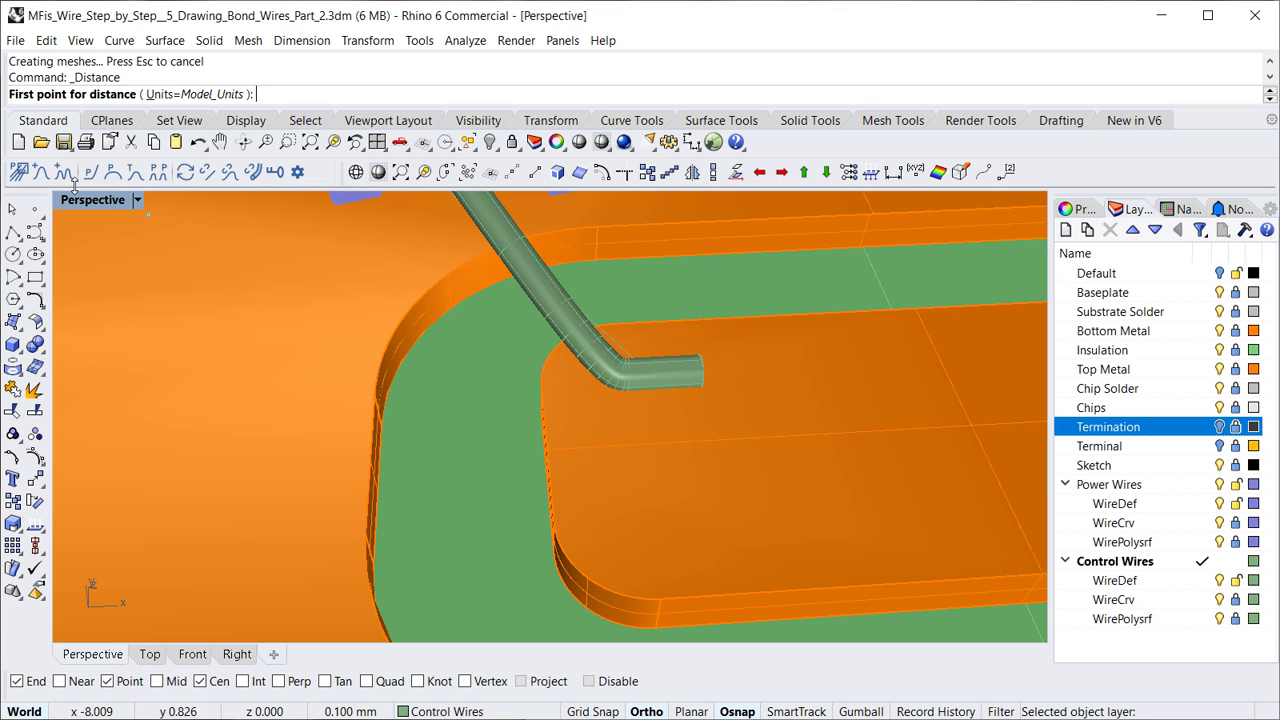
pyautogui.click(355, 172)
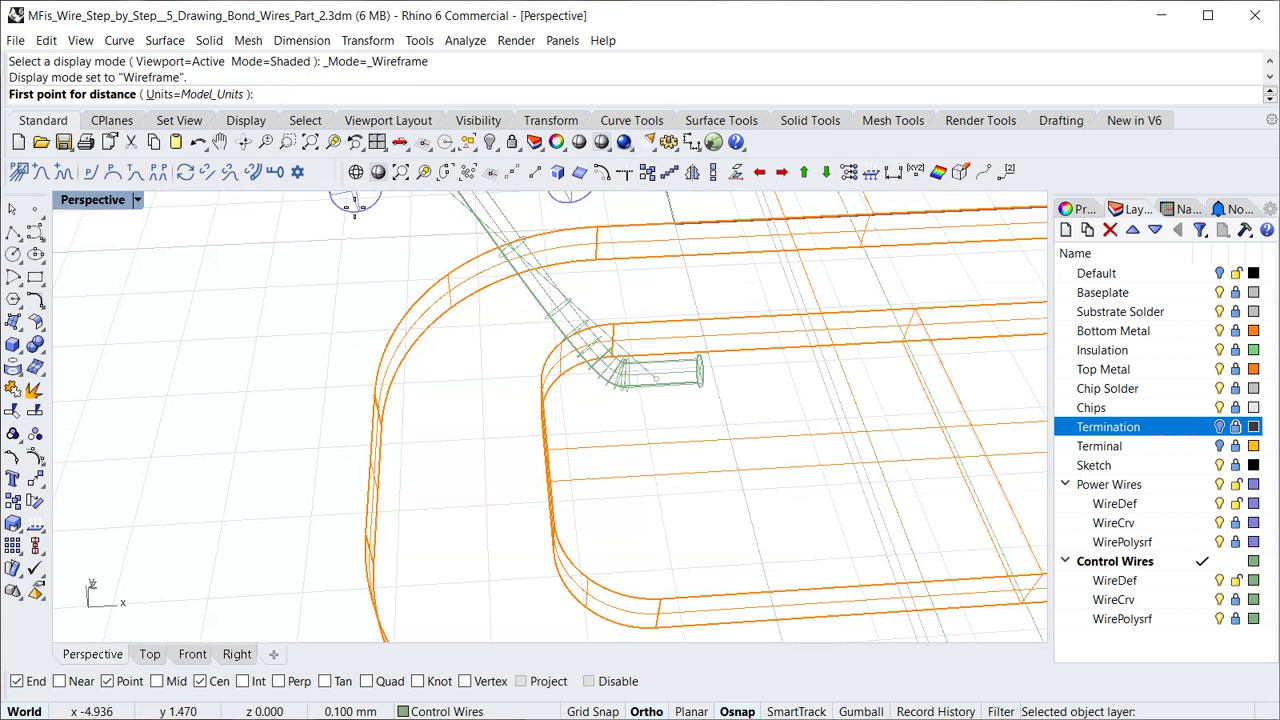
pyautogui.click(584, 383)
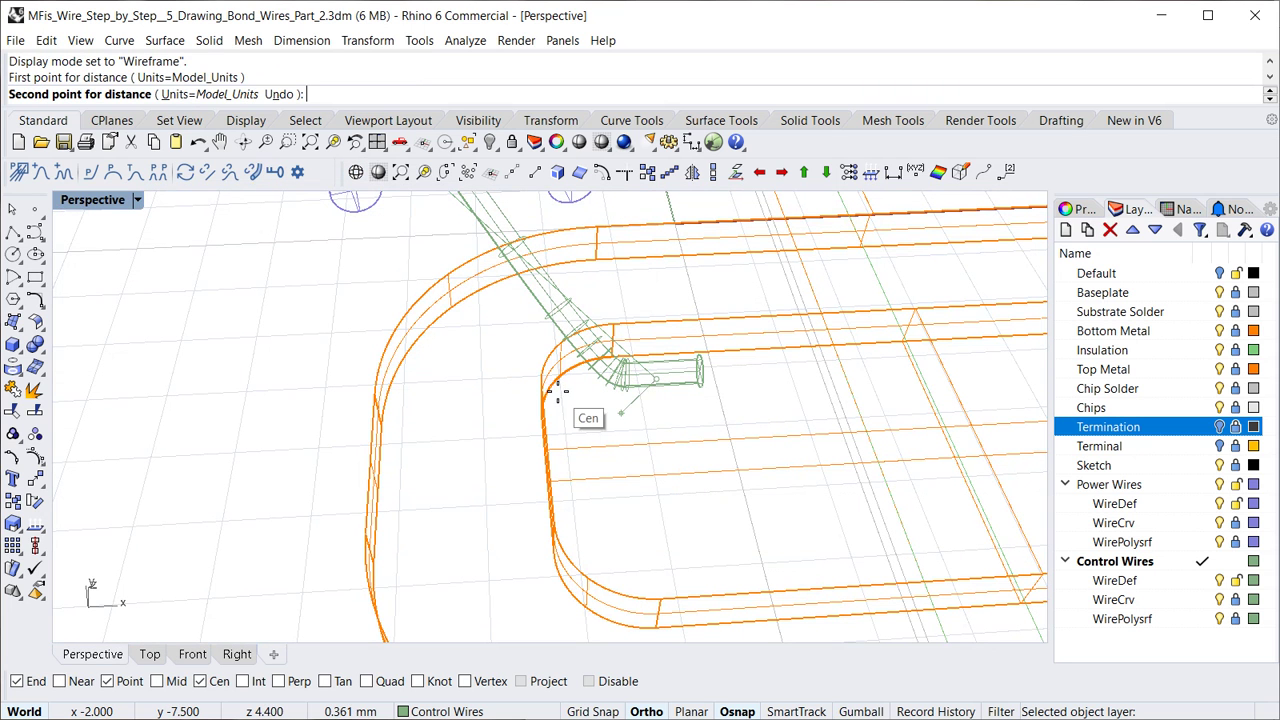
pyautogui.moveTo(558, 392)
pyautogui.mouseDown(button='right')
pyautogui.moveTo(430, 363)
pyautogui.moveTo(545, 380)
pyautogui.mouseUp(button='right')
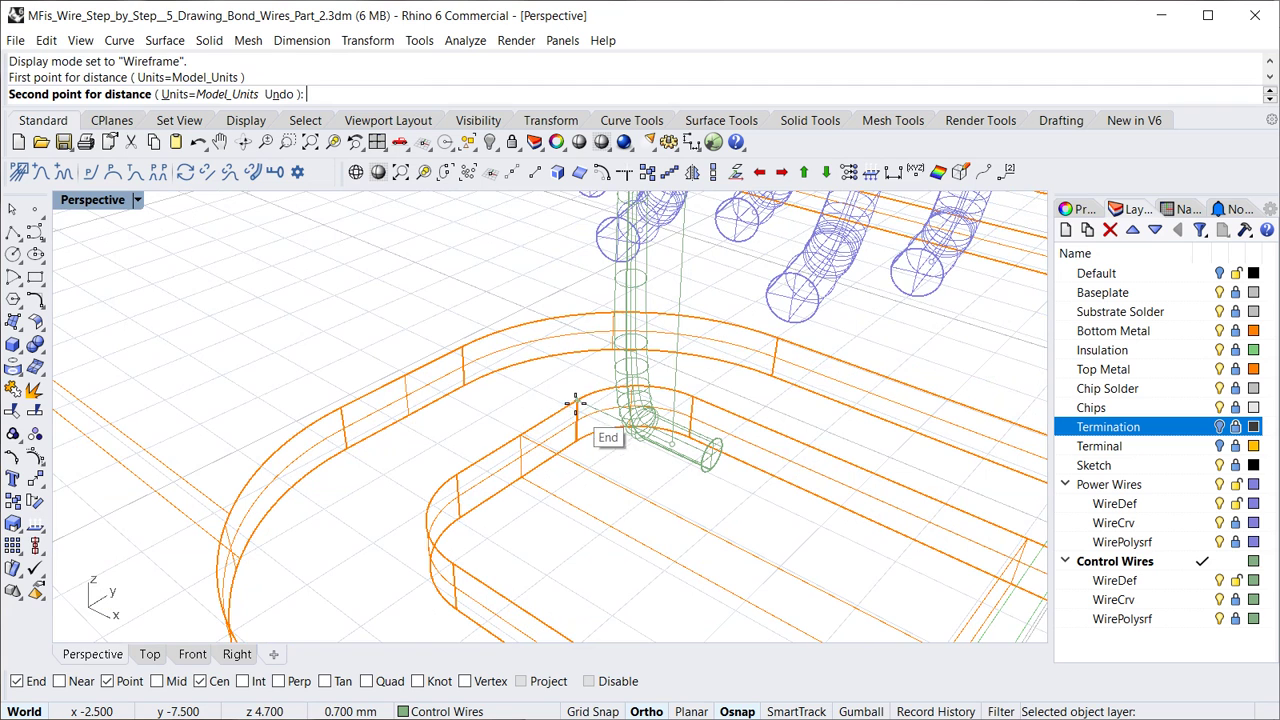
pyautogui.click(575, 404)
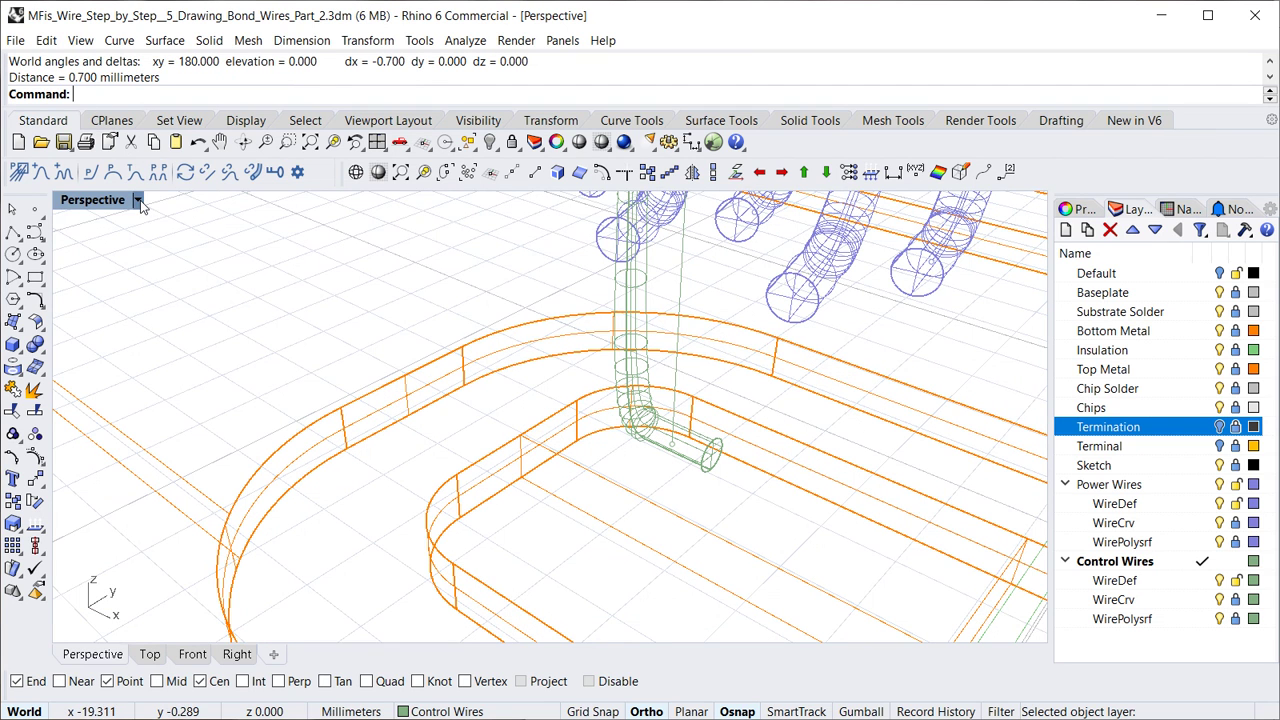
pyautogui.click(378, 171)
pyautogui.moveTo(527, 439)
pyautogui.mouseDown(button='right')
pyautogui.moveTo(472, 450)
pyautogui.moveTo(615, 403)
pyautogui.moveTo(607, 389)
pyautogui.moveTo(658, 391)
pyautogui.moveTo(494, 490)
pyautogui.mouseUp(button='right')
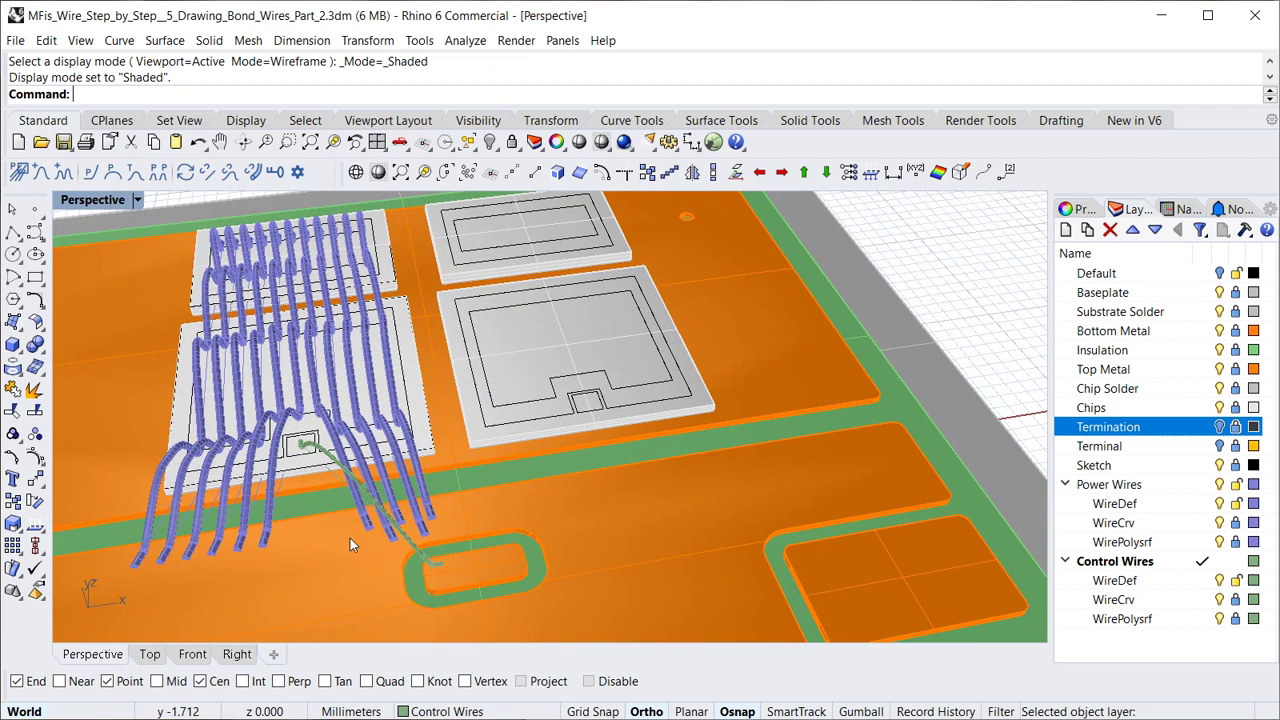
# Mirror a copy of all power and control wires onto the opposite chips, about the Y-direction midline between the two lower chips' facing corners
pyautogui.scroll(-4, 350, 545)
pyautogui.moveTo(167, 545); pyautogui.dragTo(494, 228)
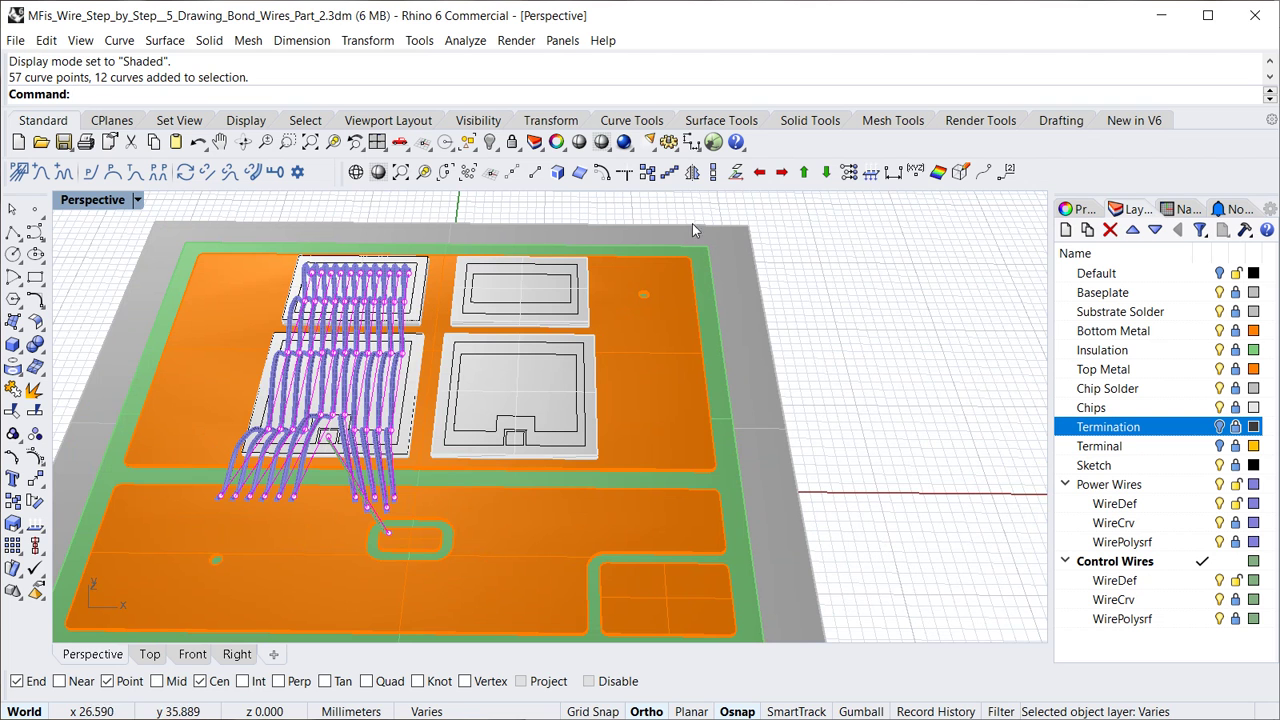
pyautogui.click(692, 172)
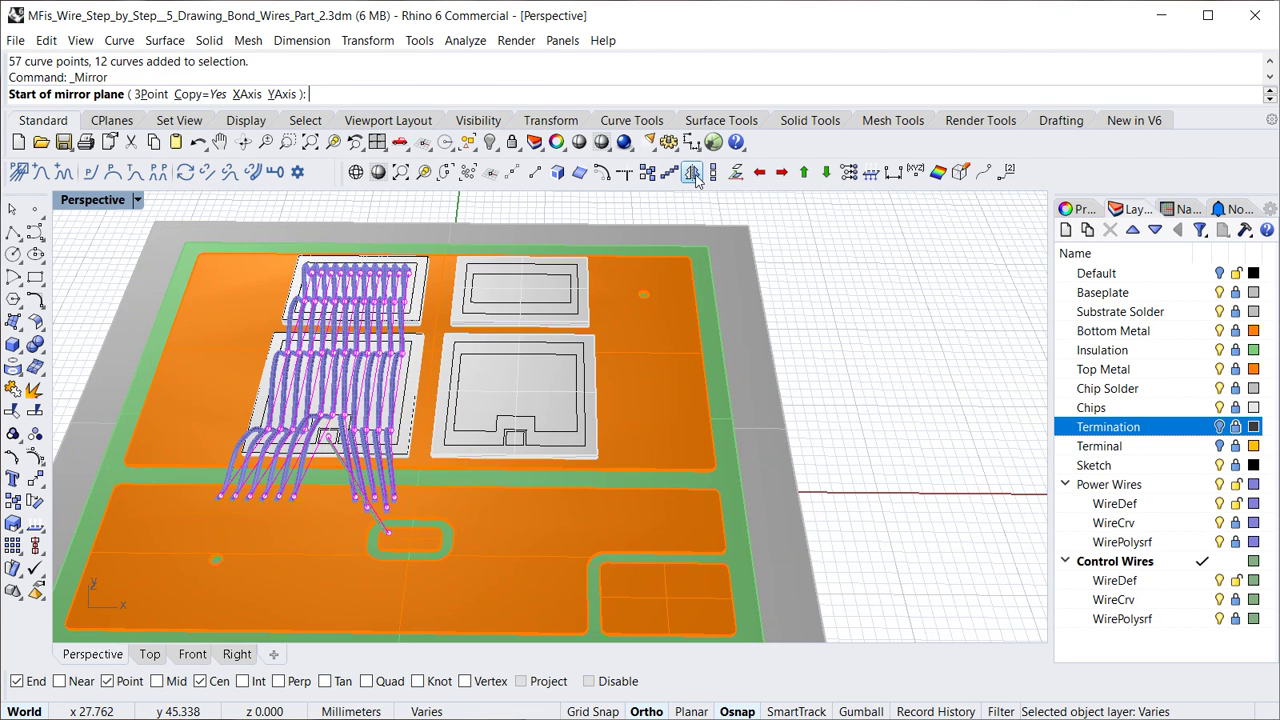
pyautogui.scroll(5, 571, 343)
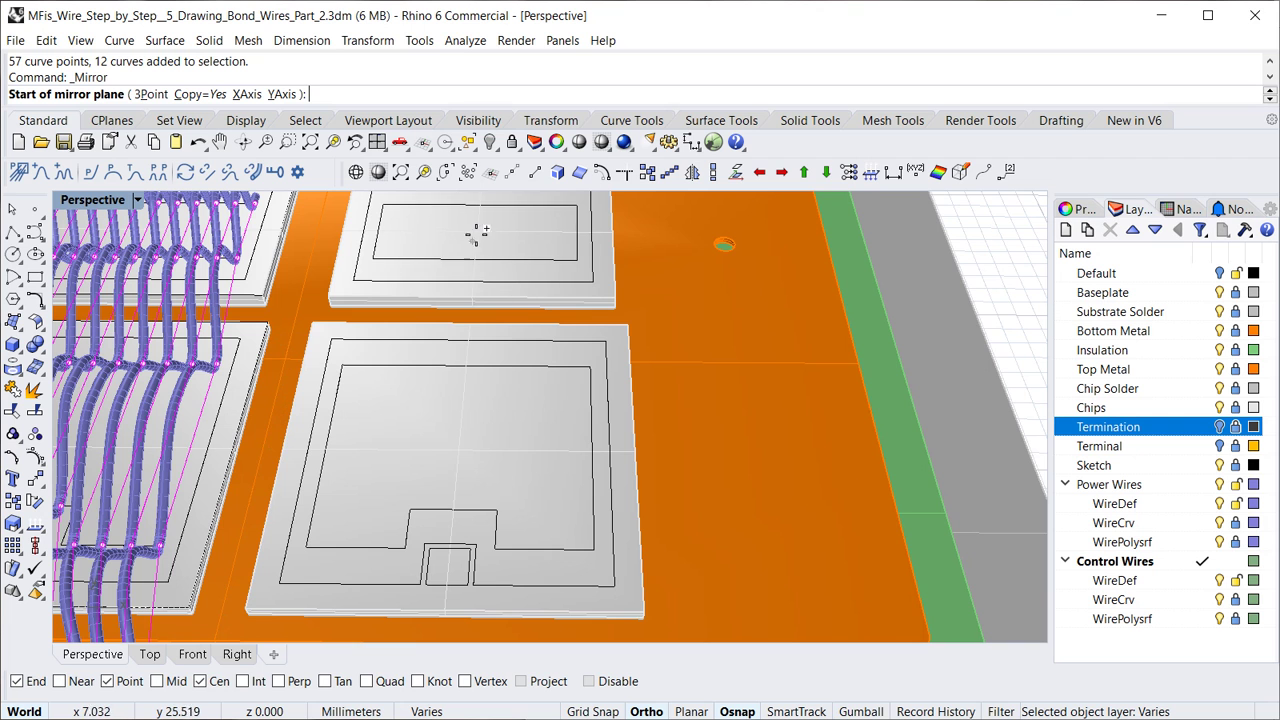
pyautogui.click(512, 175)
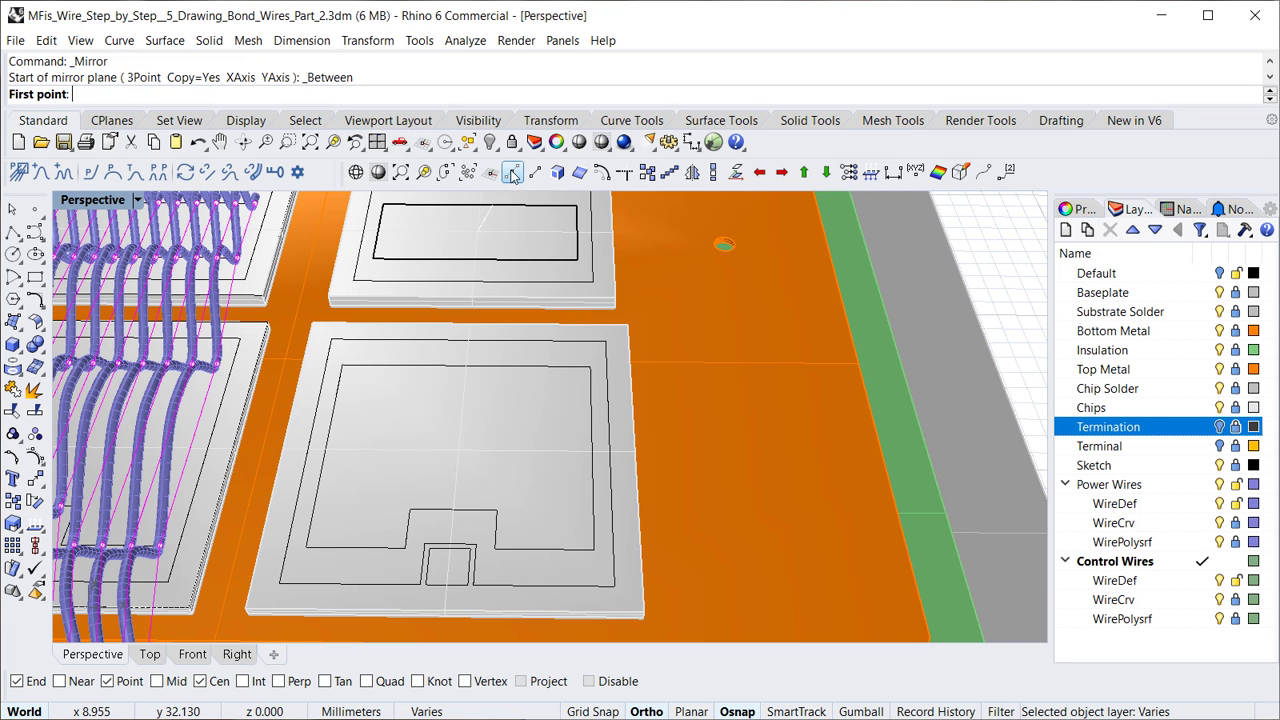
pyautogui.scroll(8, 200, 632)
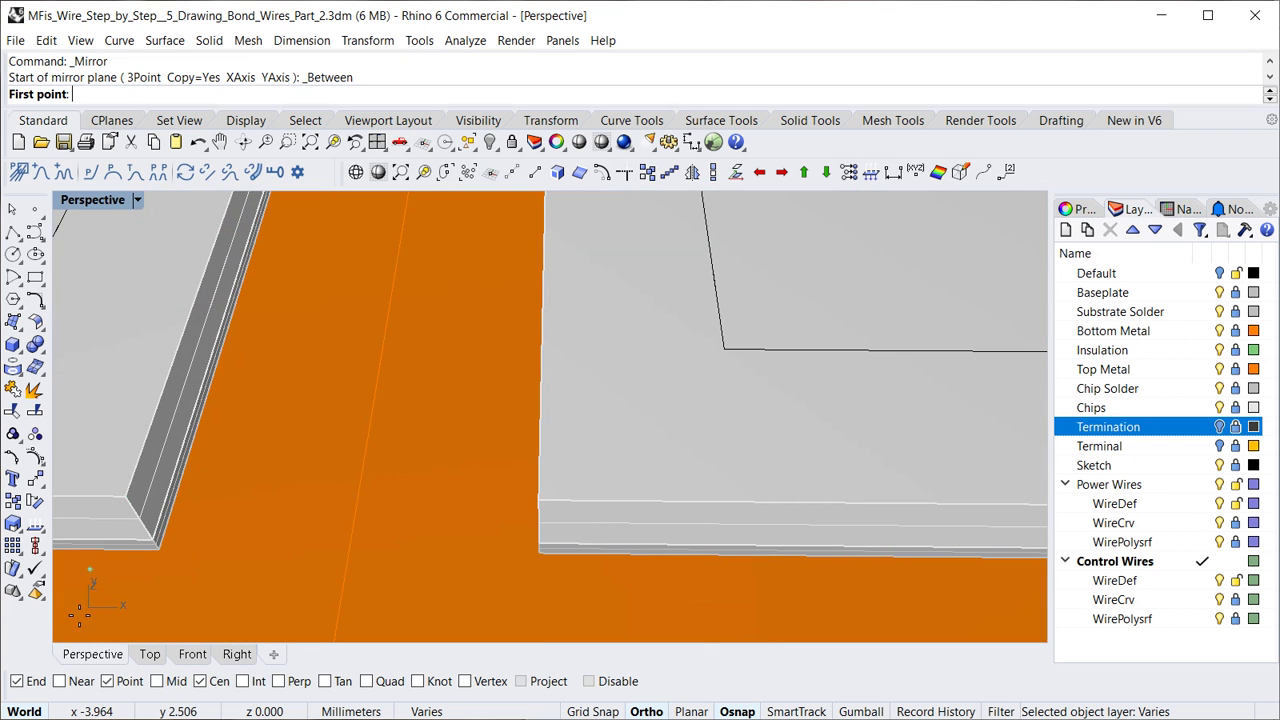
pyautogui.click(121, 495)
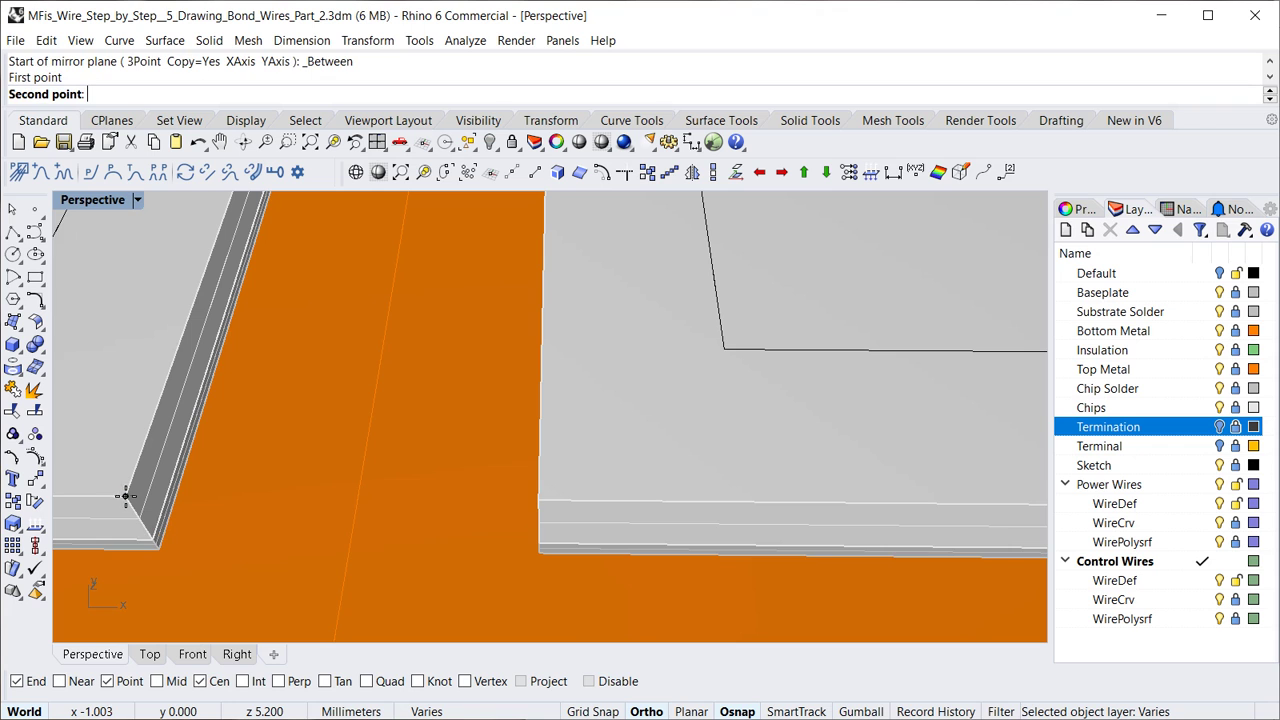
pyautogui.click(540, 500)
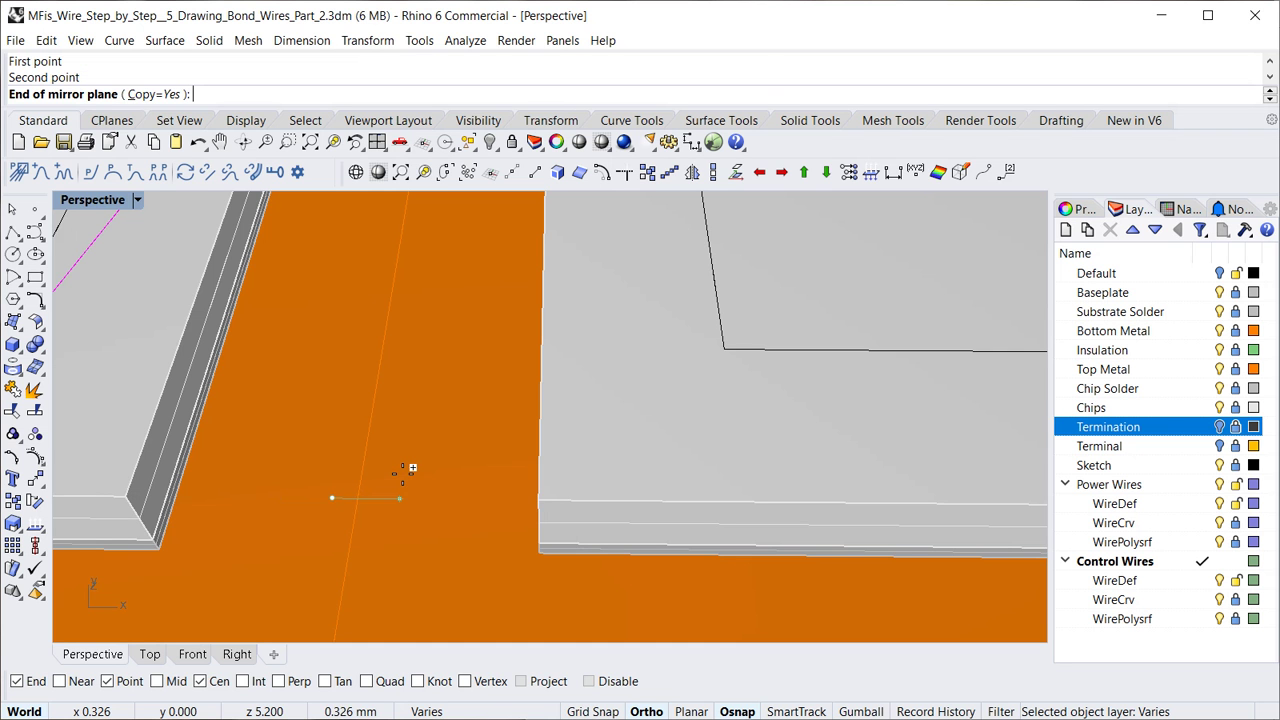
pyautogui.scroll(-5, 360, 348)
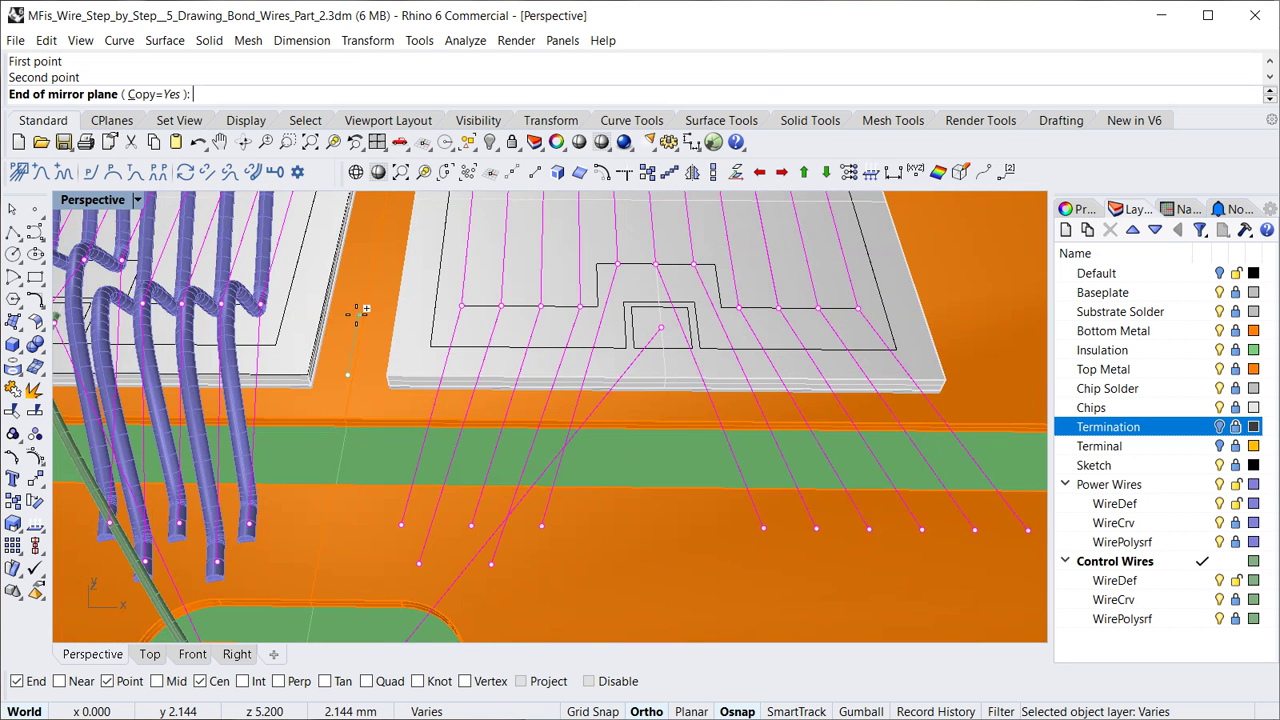
pyautogui.scroll(-3, 360, 312)
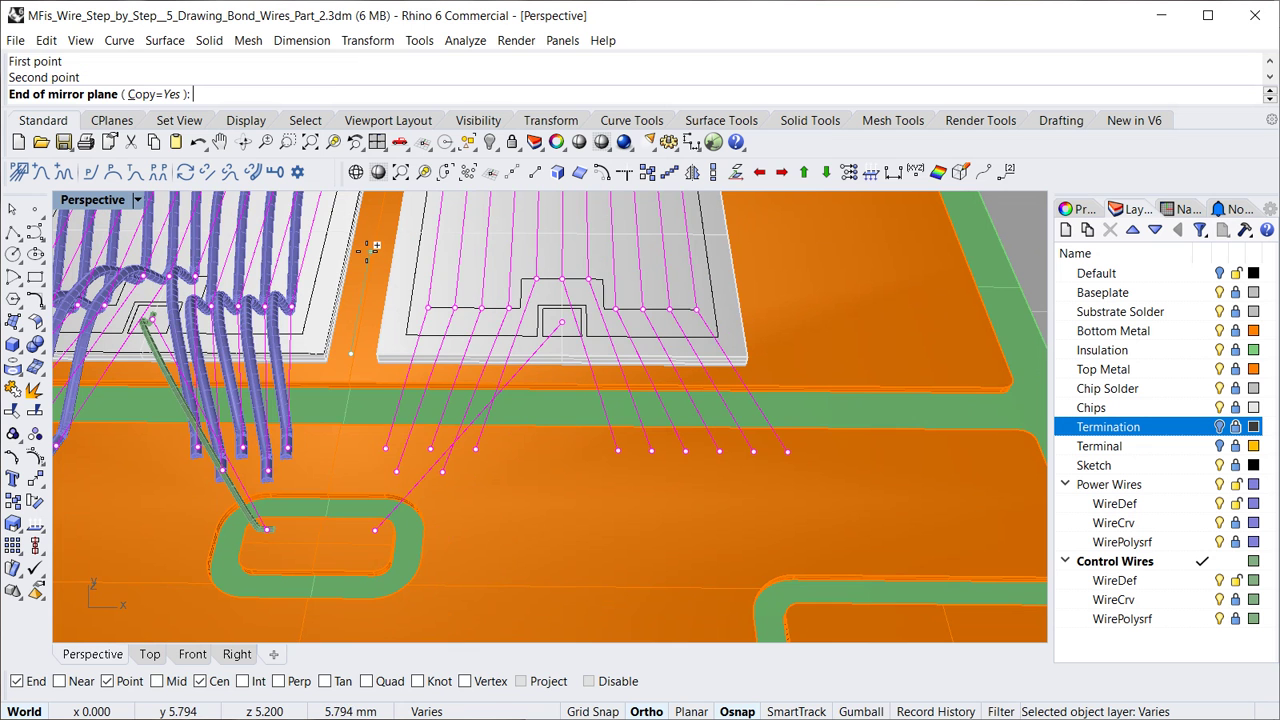
pyautogui.click(366, 250)
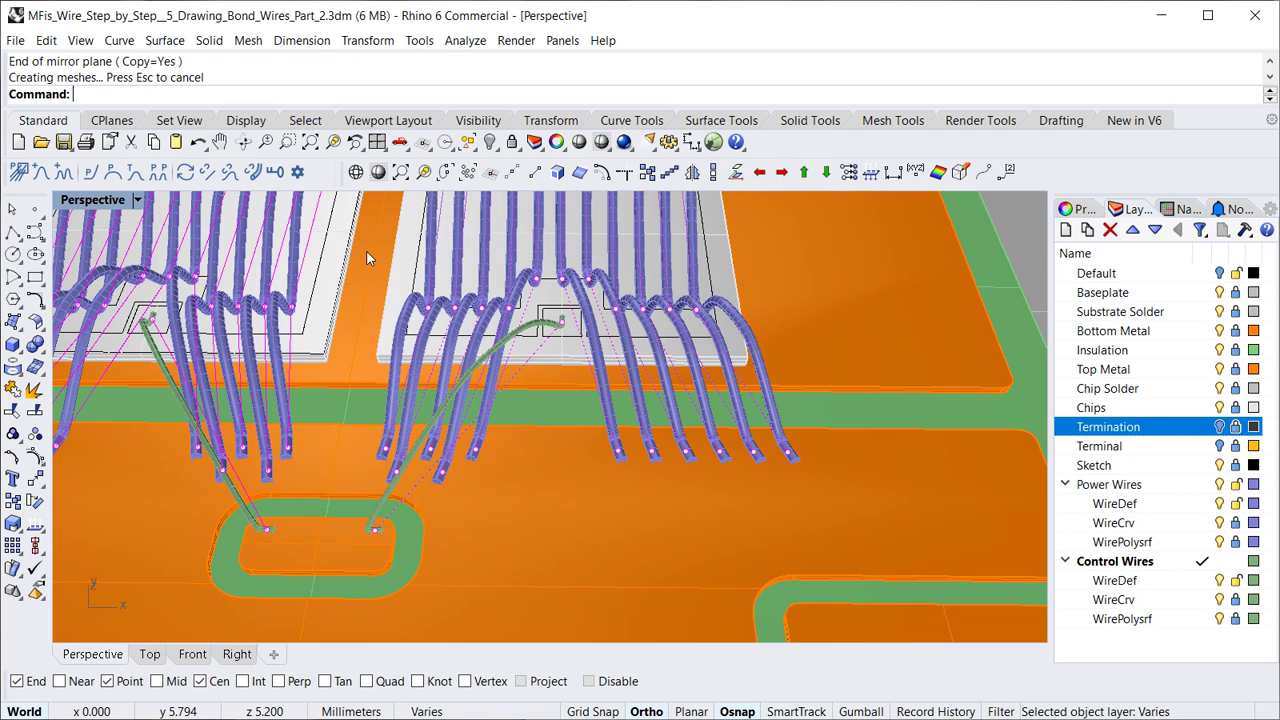
pyautogui.scroll(-4, 366, 250)
pyautogui.moveTo(322, 387); pyautogui.dragTo(353, 342, button='right')
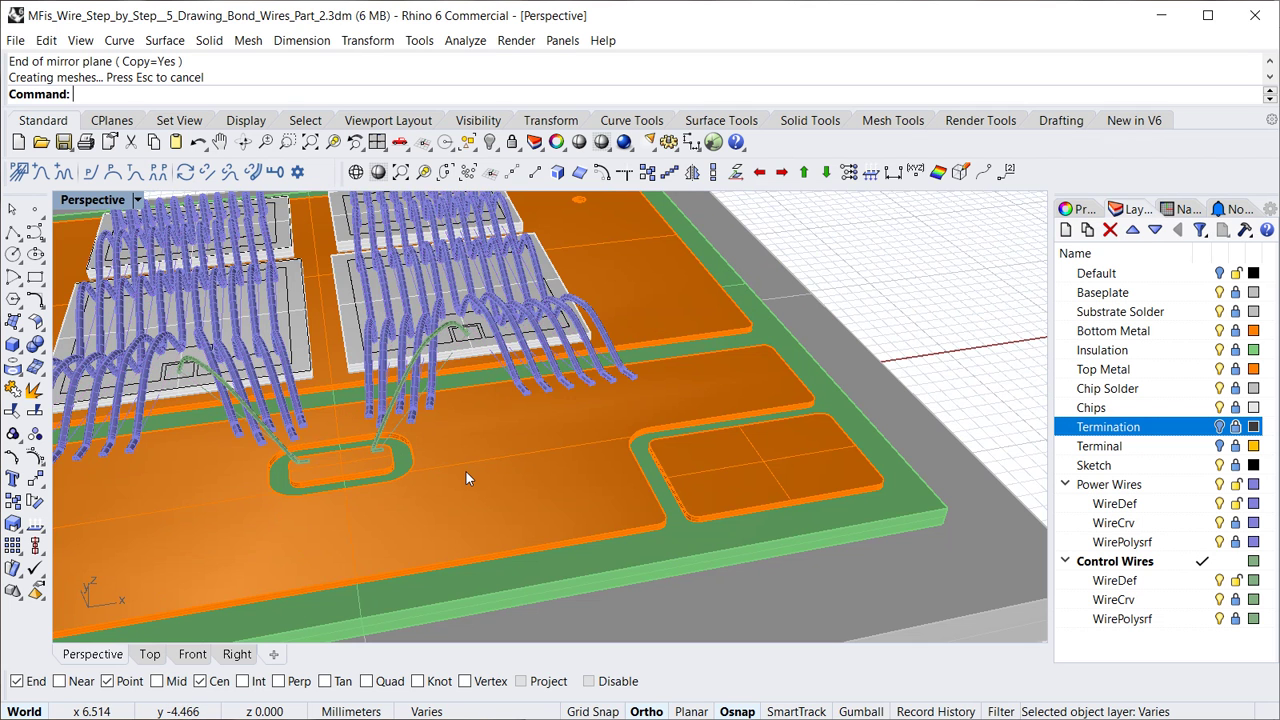
pyautogui.press('Escape')
# Reverse the mirrored gate wire's destination foot on the metal island through its foot parameters and accept the change
pyautogui.scroll(3, 368, 456)
pyautogui.scroll(3, 380, 447)
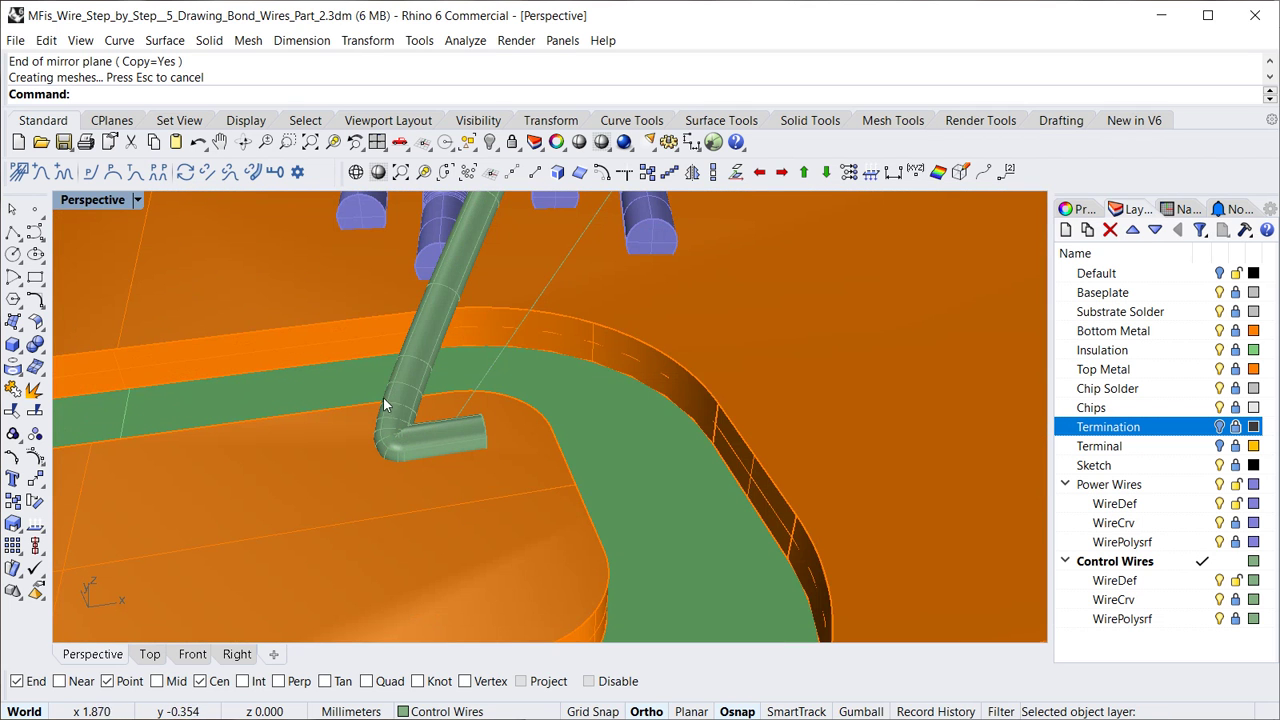
pyautogui.click(497, 351)
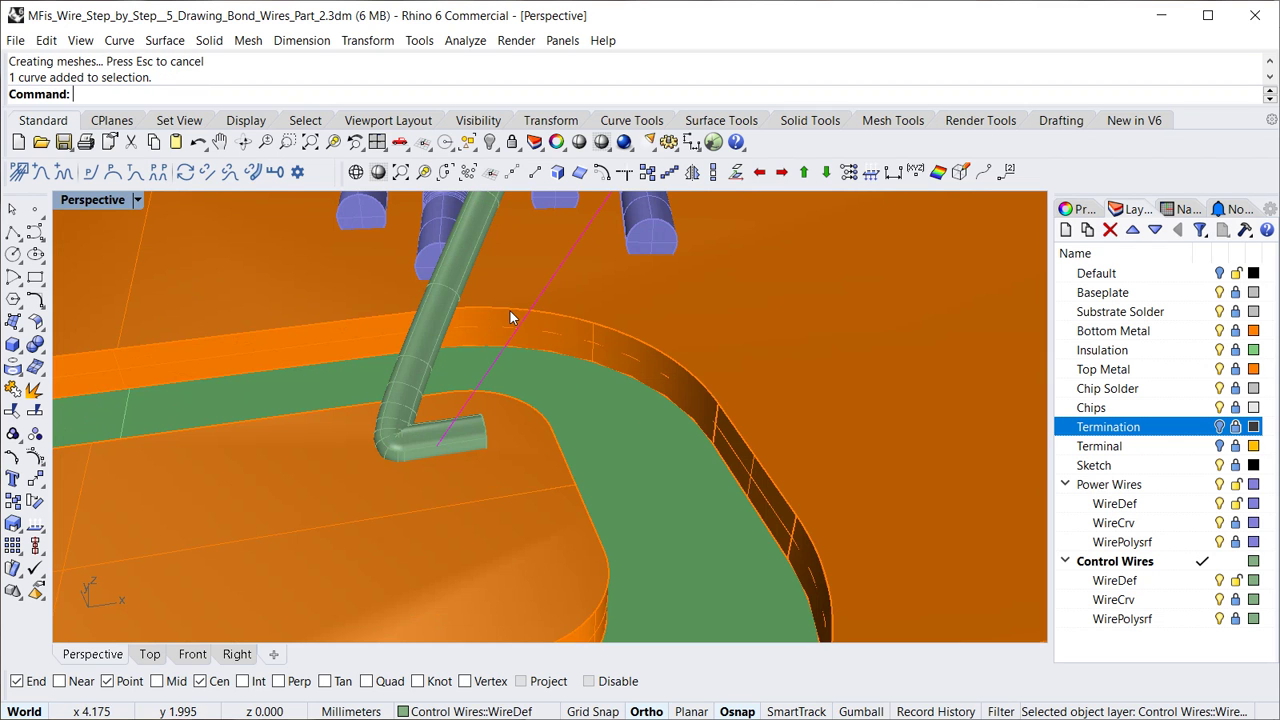
pyautogui.click(90, 174)
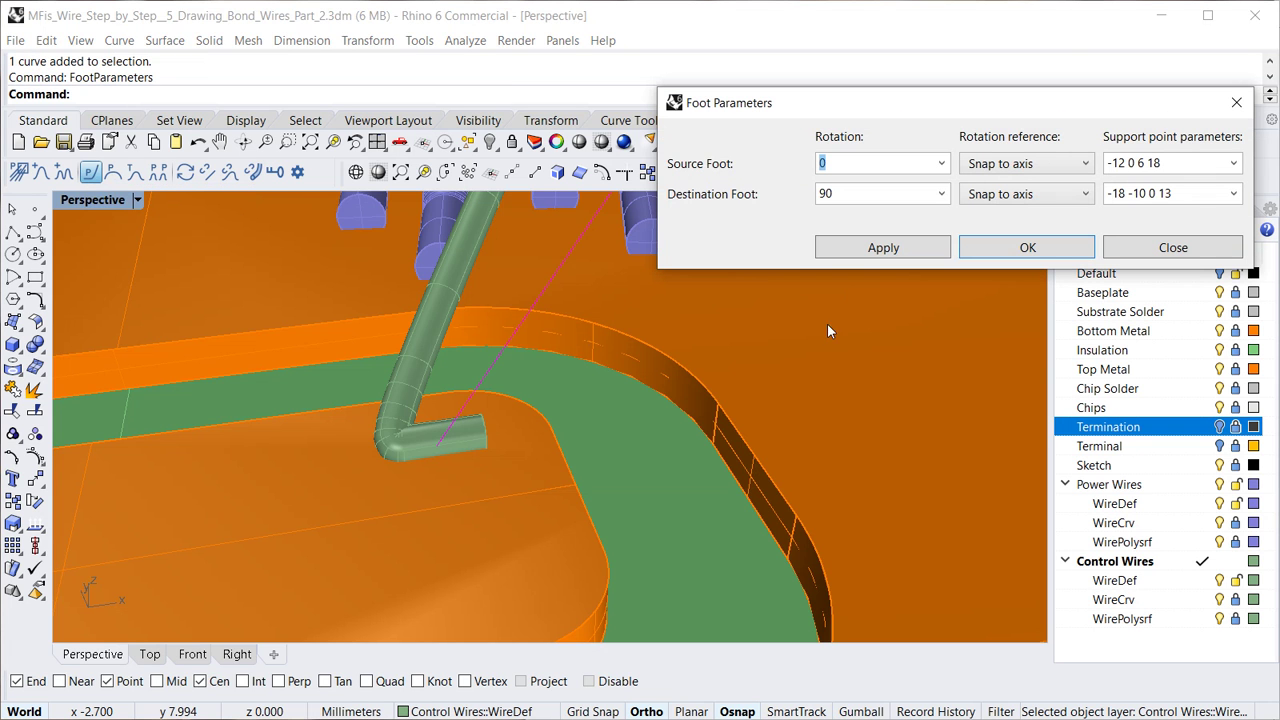
pyautogui.click(856, 194)
pyautogui.click(856, 194)
pyautogui.click(1030, 247)
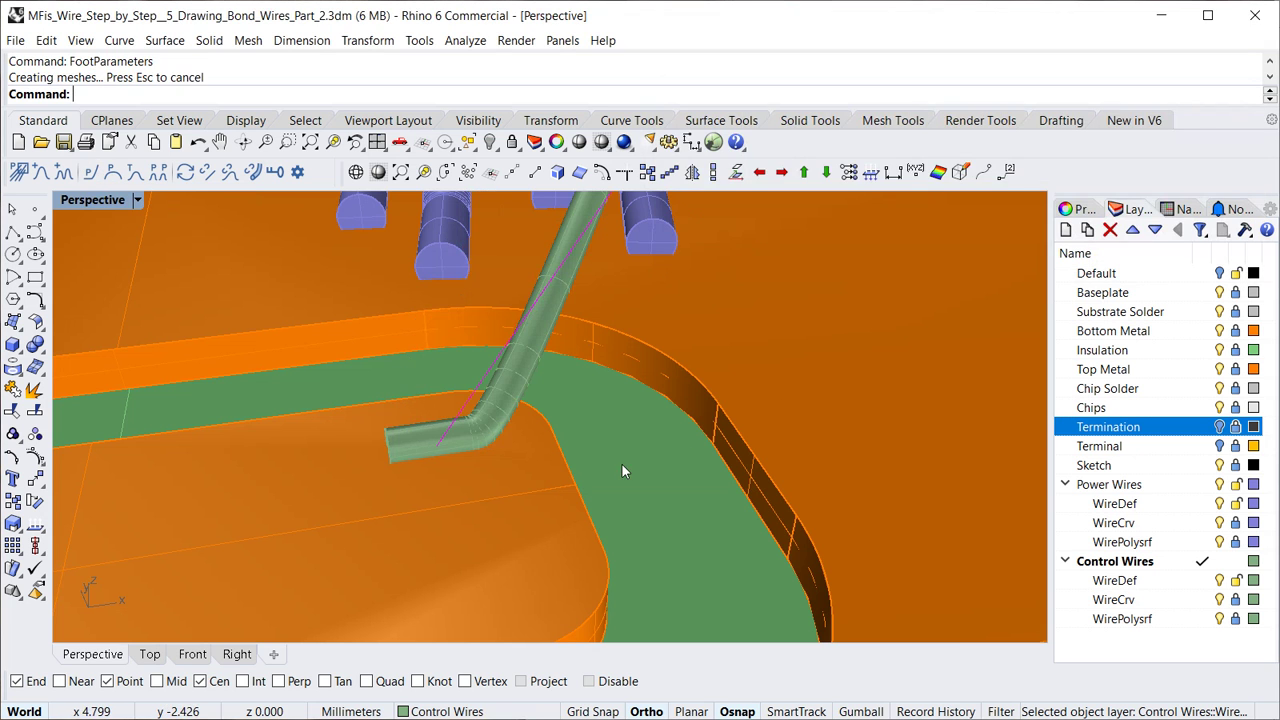
pyautogui.scroll(-5, 593, 462)
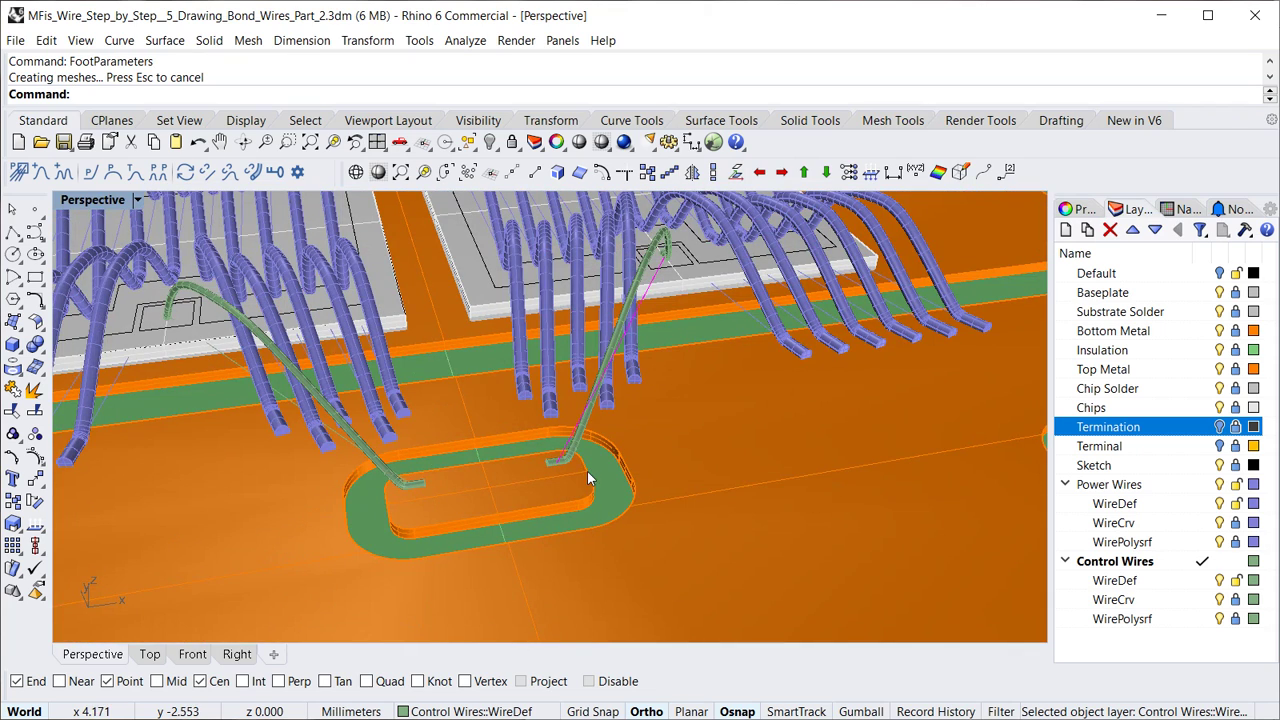
pyautogui.scroll(-3, 639, 533)
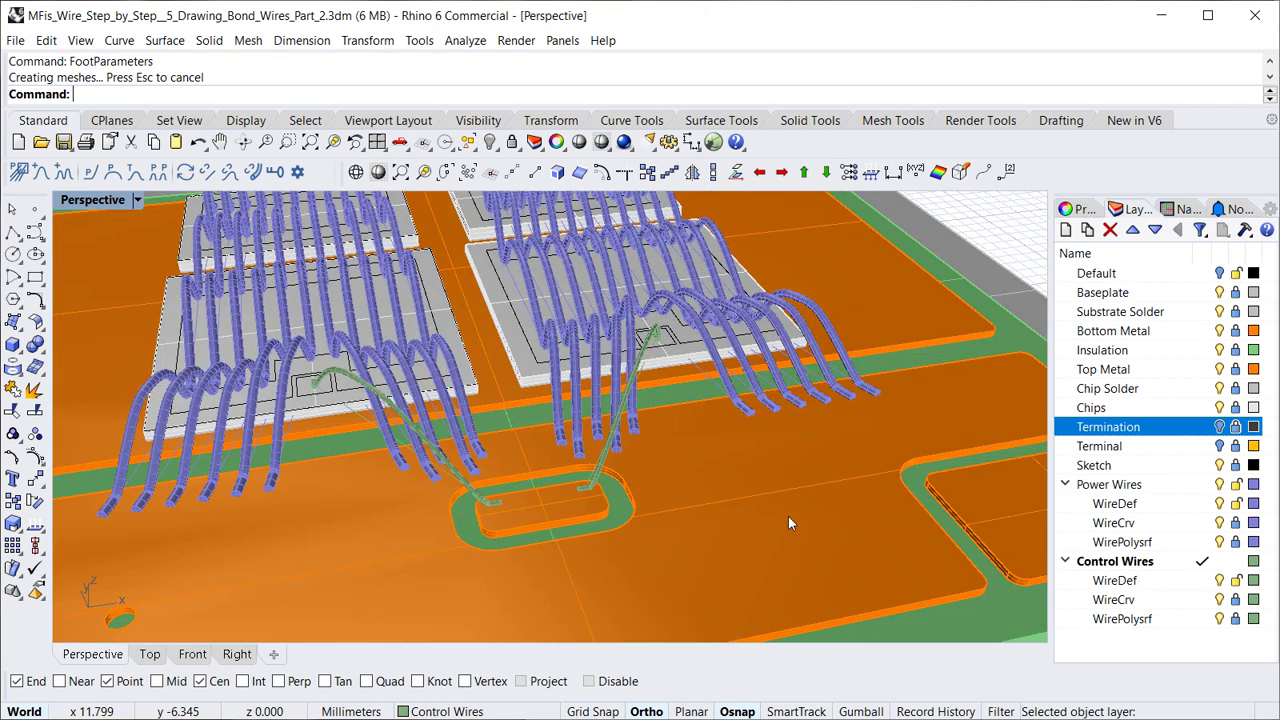
# Draw a control bond wire from the separate metal pad's inner rounded corner centre to the island's nearest free rounded corner centre
pyautogui.keyDown('shift'); pyautogui.moveTo(788, 516); pyautogui.dragTo(546, 544, button='right'); pyautogui.keyUp('shift')
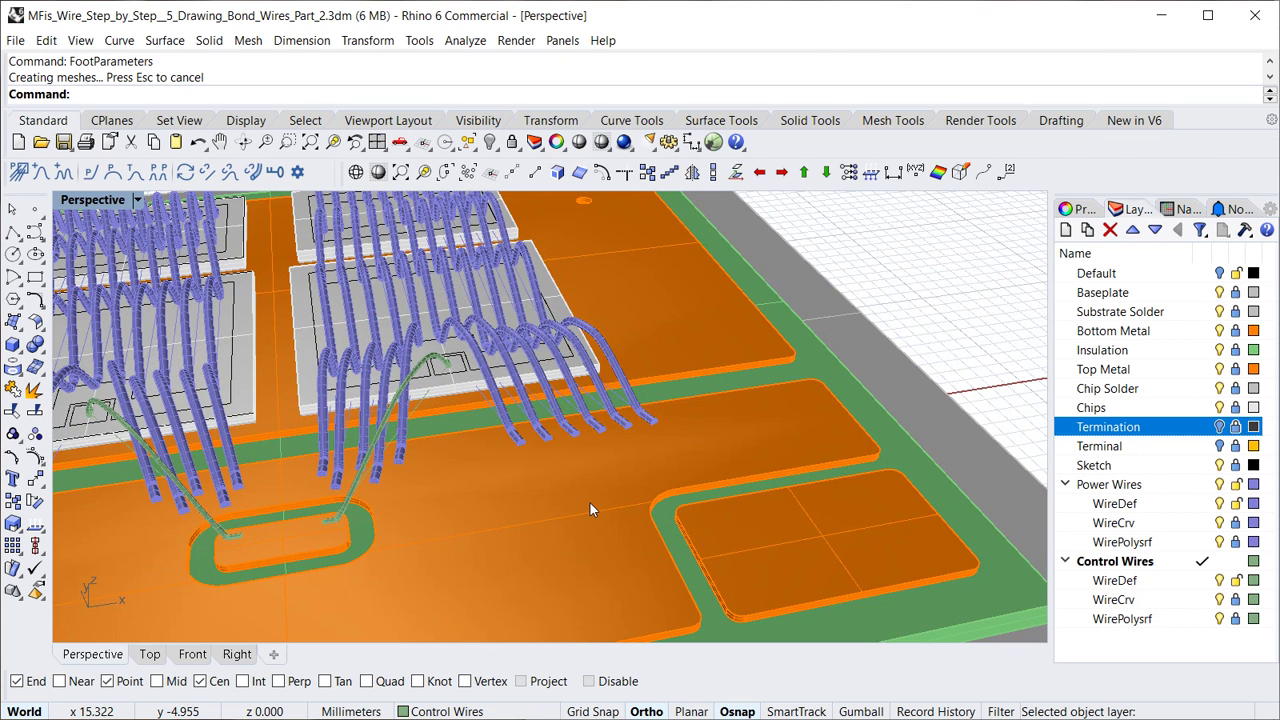
pyautogui.click(40, 174)
pyautogui.scroll(5, 716, 530)
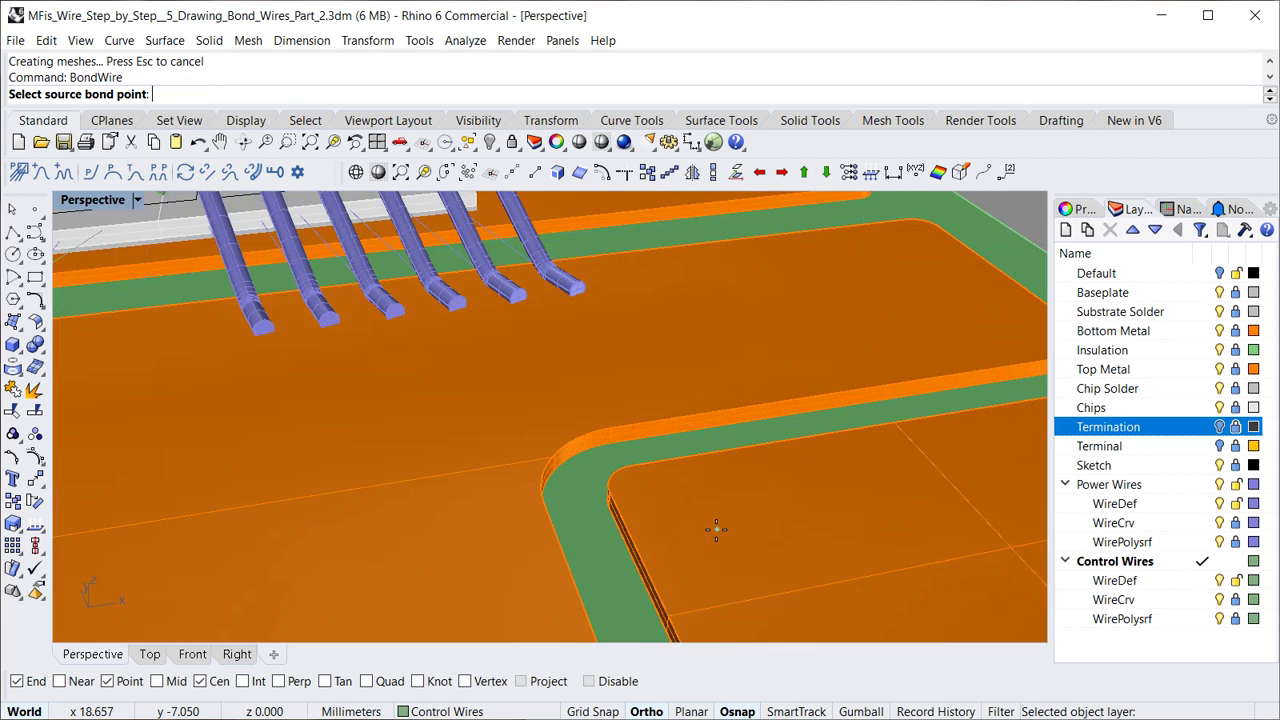
pyautogui.scroll(2, 716, 530)
pyautogui.click(553, 463)
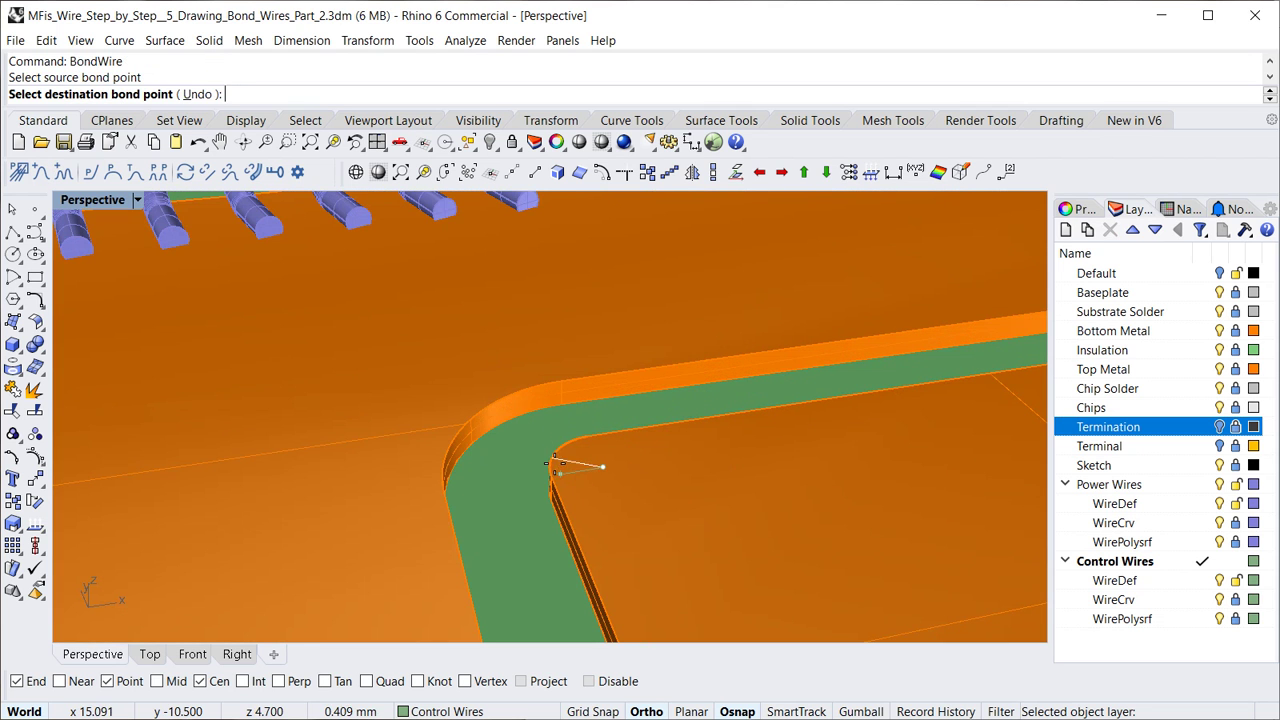
pyautogui.scroll(-8, 555, 464)
pyautogui.scroll(6, 120, 469)
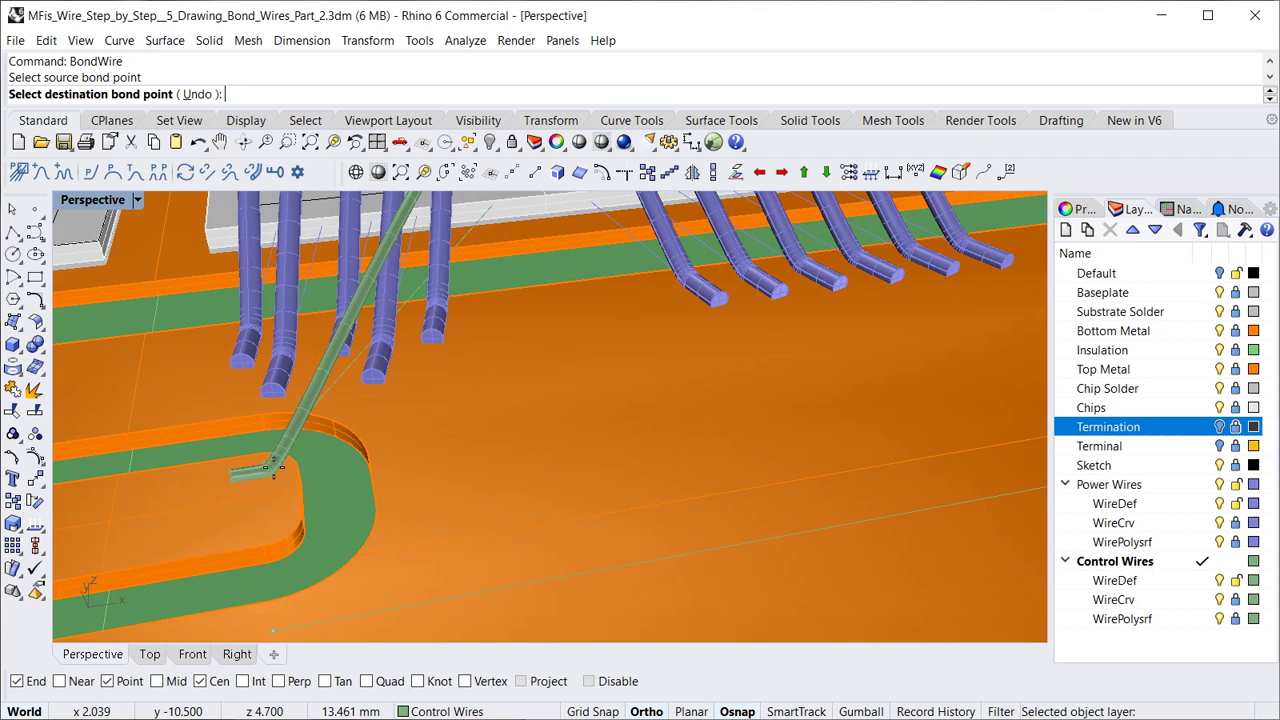
pyautogui.click(293, 538)
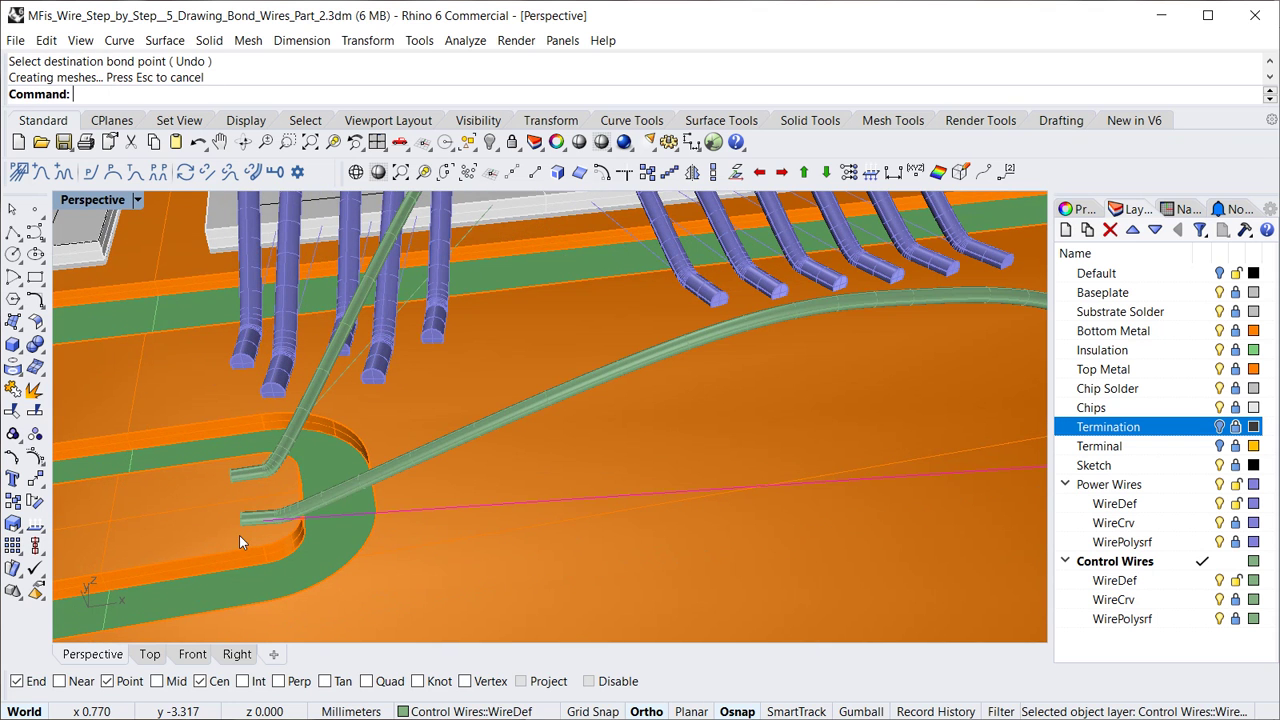
# Nudge the new control wire's source bond point on the metal pad by 0.2 mm in the positive X direction
pyautogui.scroll(-6, 227, 539)
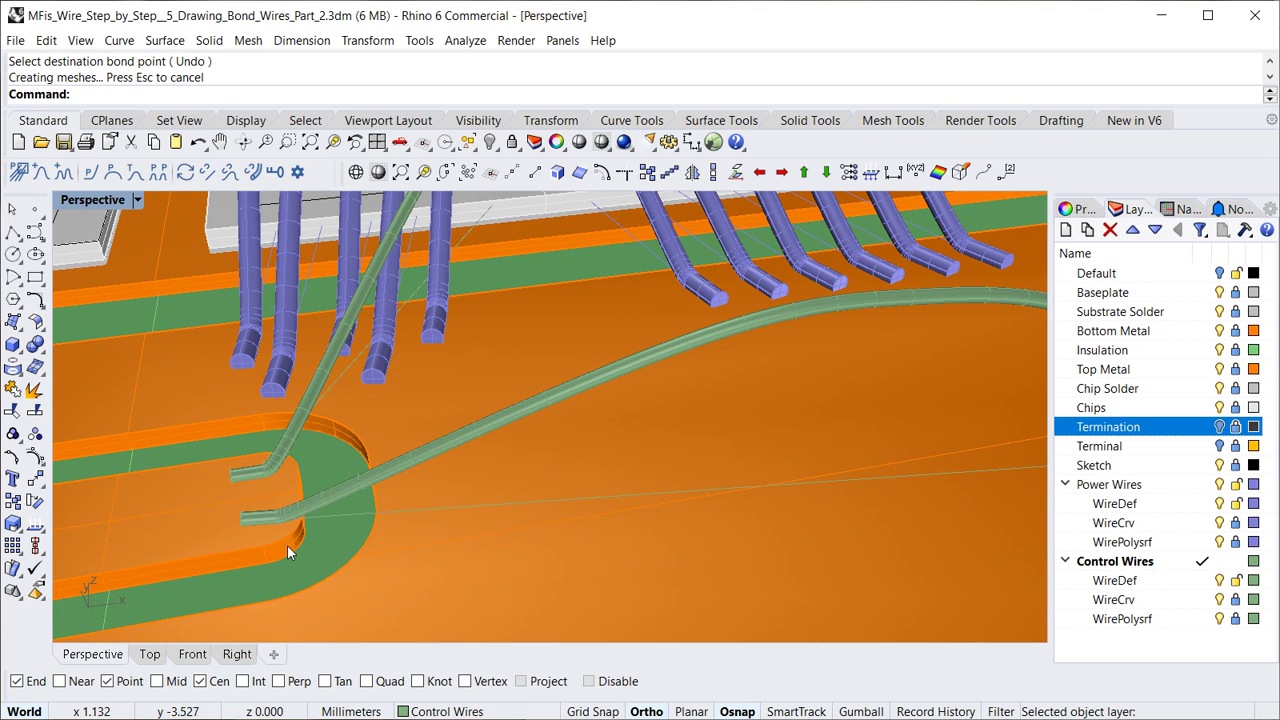
pyautogui.scroll(4, 883, 562)
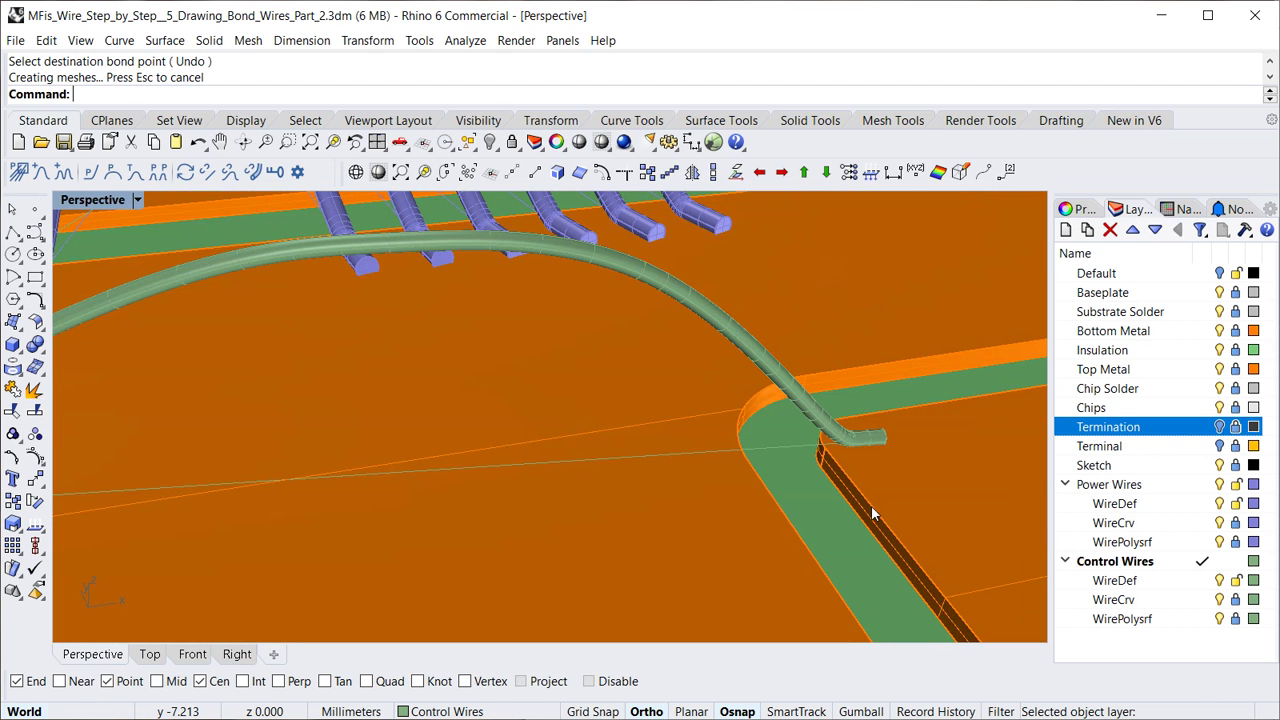
pyautogui.click(876, 437)
pyautogui.hotkey('alt', 'Right')
pyautogui.hotkey('alt', 'Right')
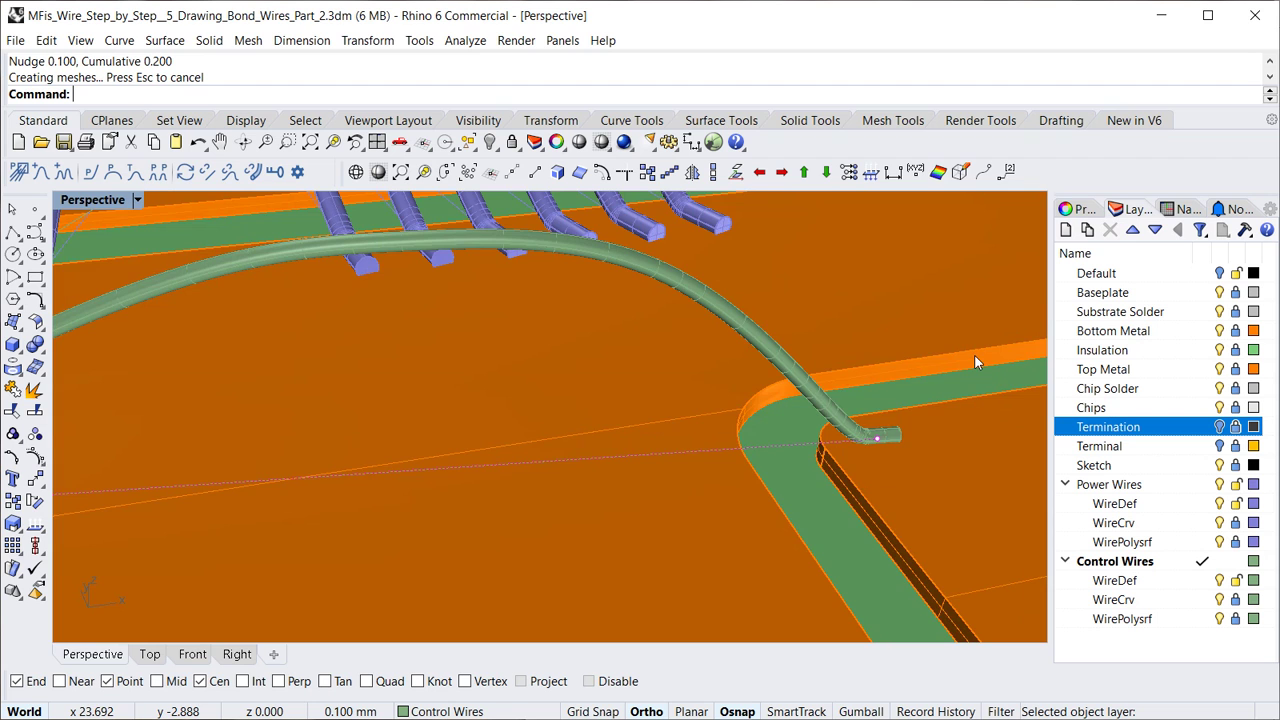
# Show the wire feet on the metal island in wireframe display
pyautogui.scroll(-6, 974, 354)
pyautogui.scroll(4, 687, 389)
pyautogui.scroll(4, 687, 389)
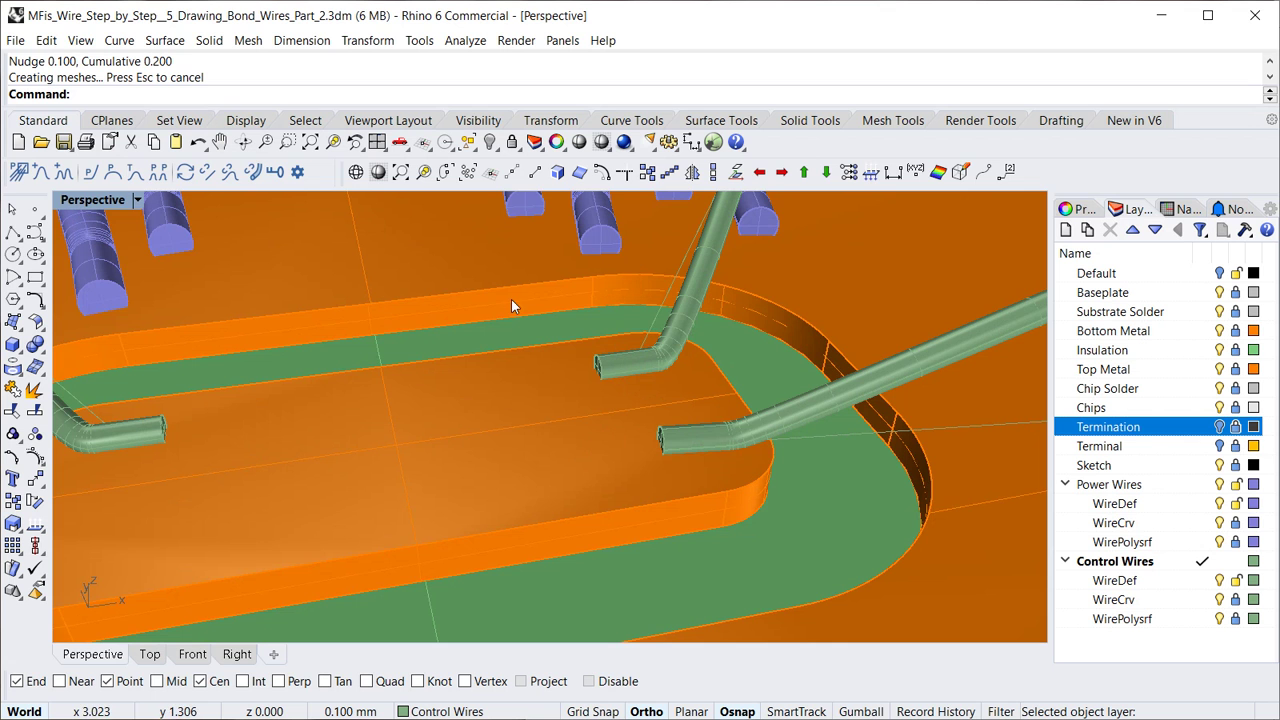
pyautogui.click(355, 173)
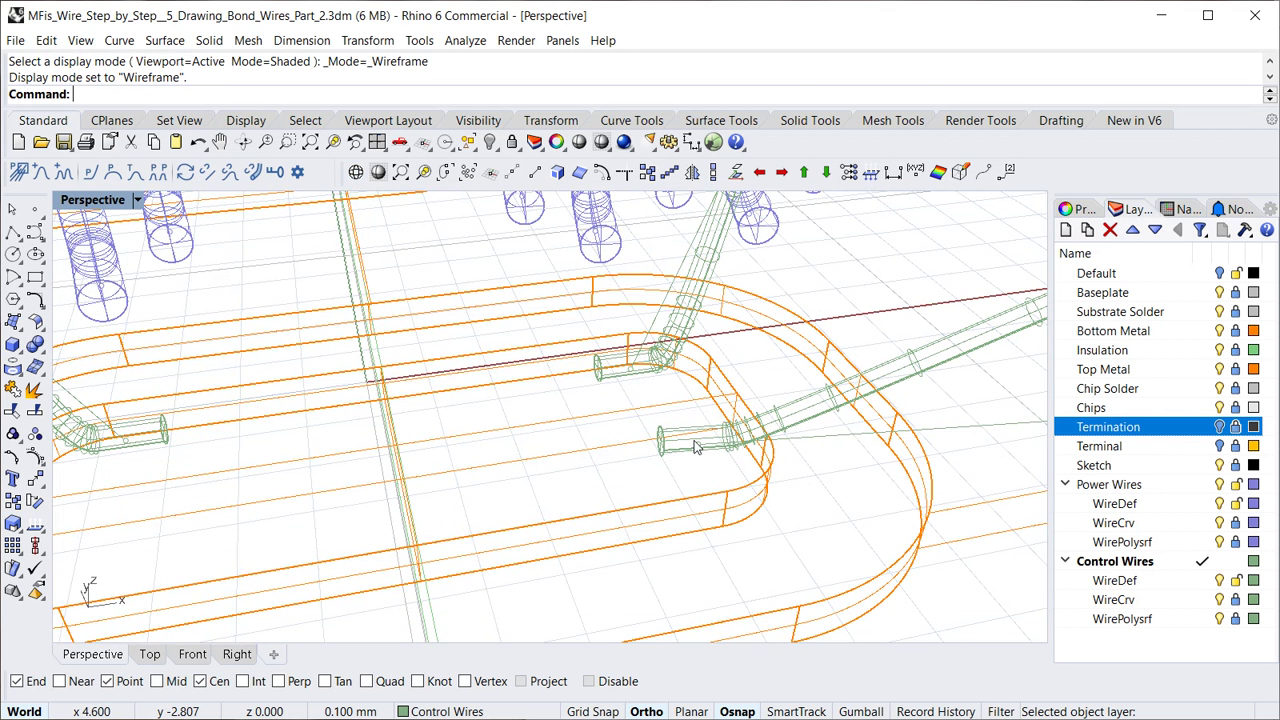
# Try aligning the new wire's island bond point in world X with the mirrored gate wire's bond point using Set Points, and undo it
pyautogui.click(849, 172)
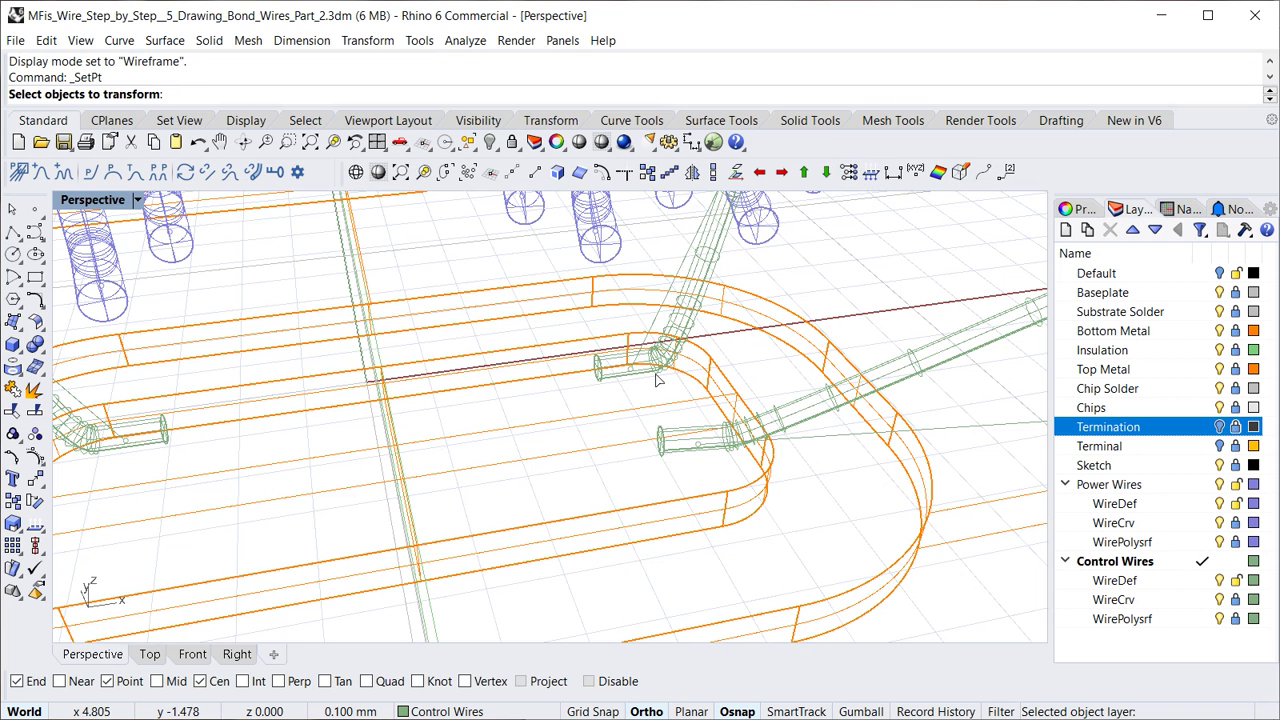
pyautogui.scroll(3, 614, 421)
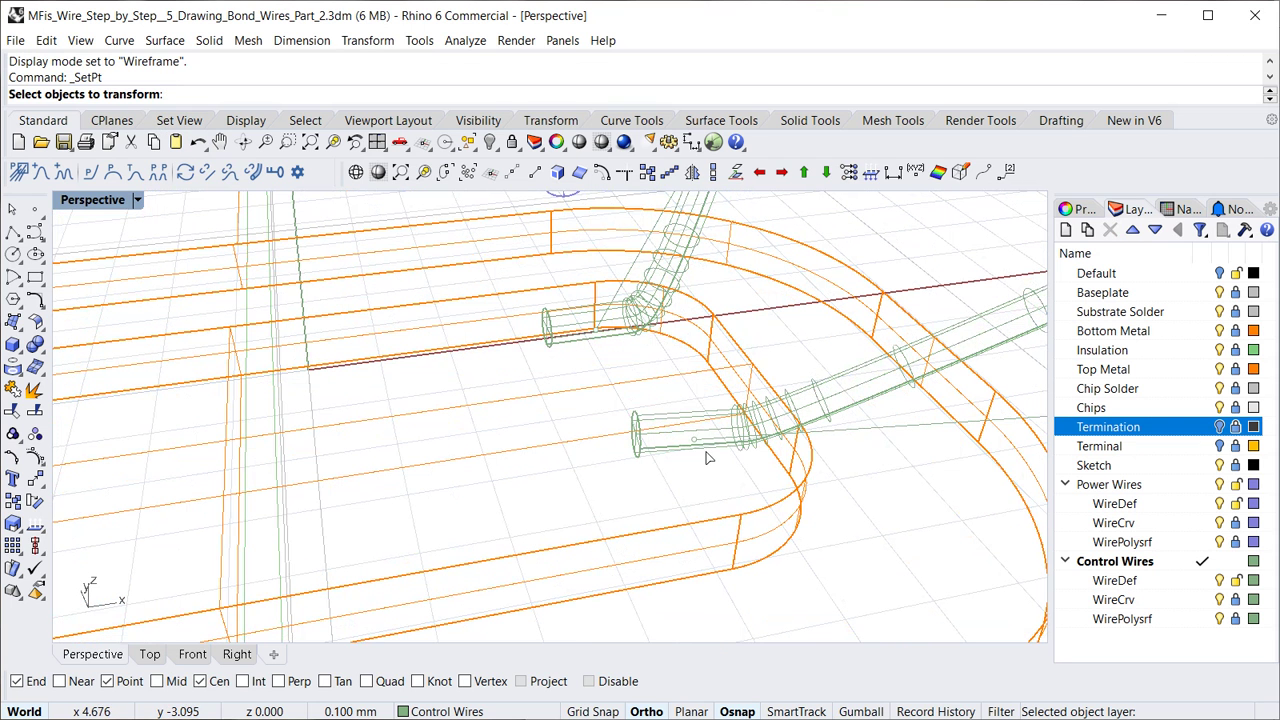
pyautogui.click(697, 446)
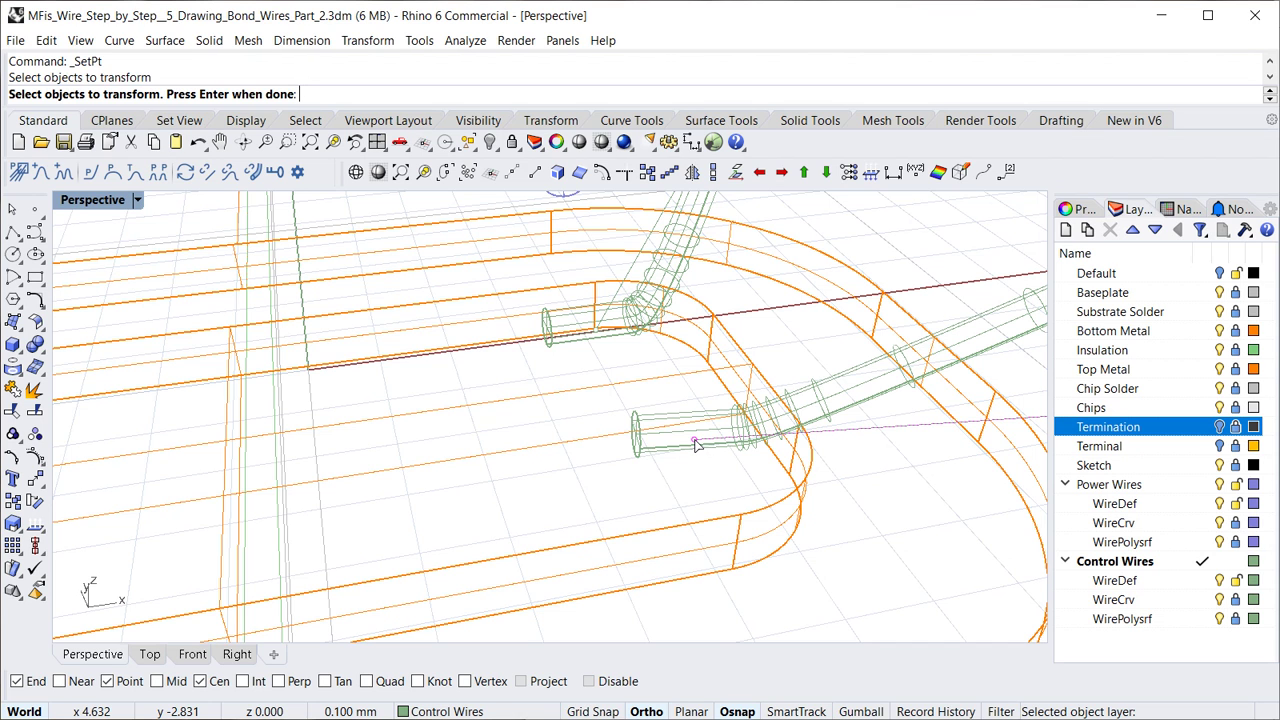
pyautogui.press('Return')
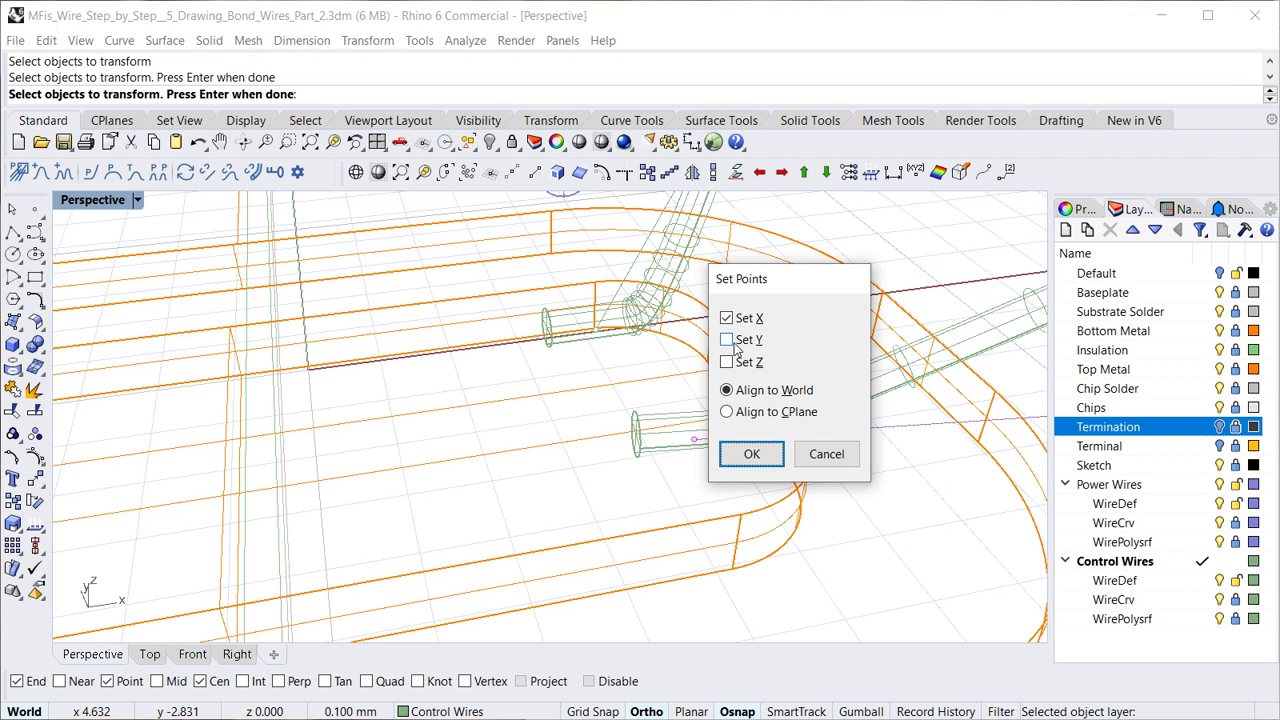
pyautogui.click(750, 456)
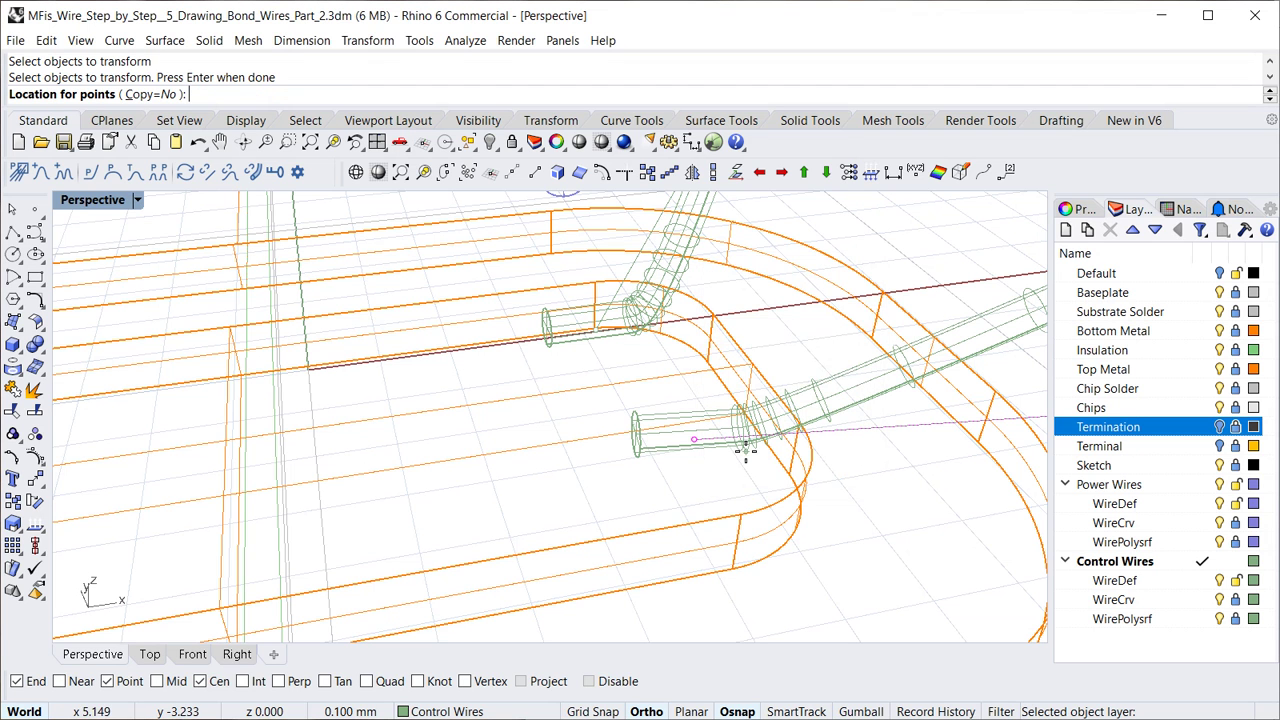
pyautogui.click(599, 337)
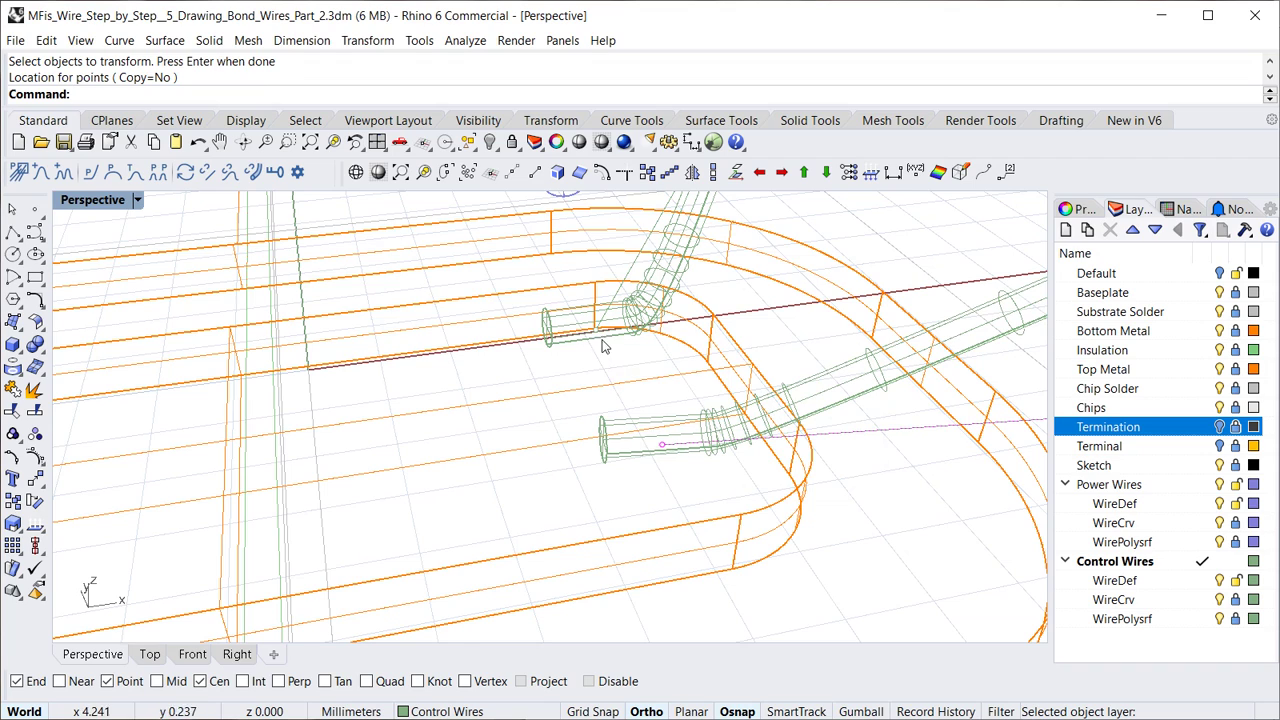
pyautogui.scroll(-5, 655, 434)
pyautogui.scroll(-5, 655, 434)
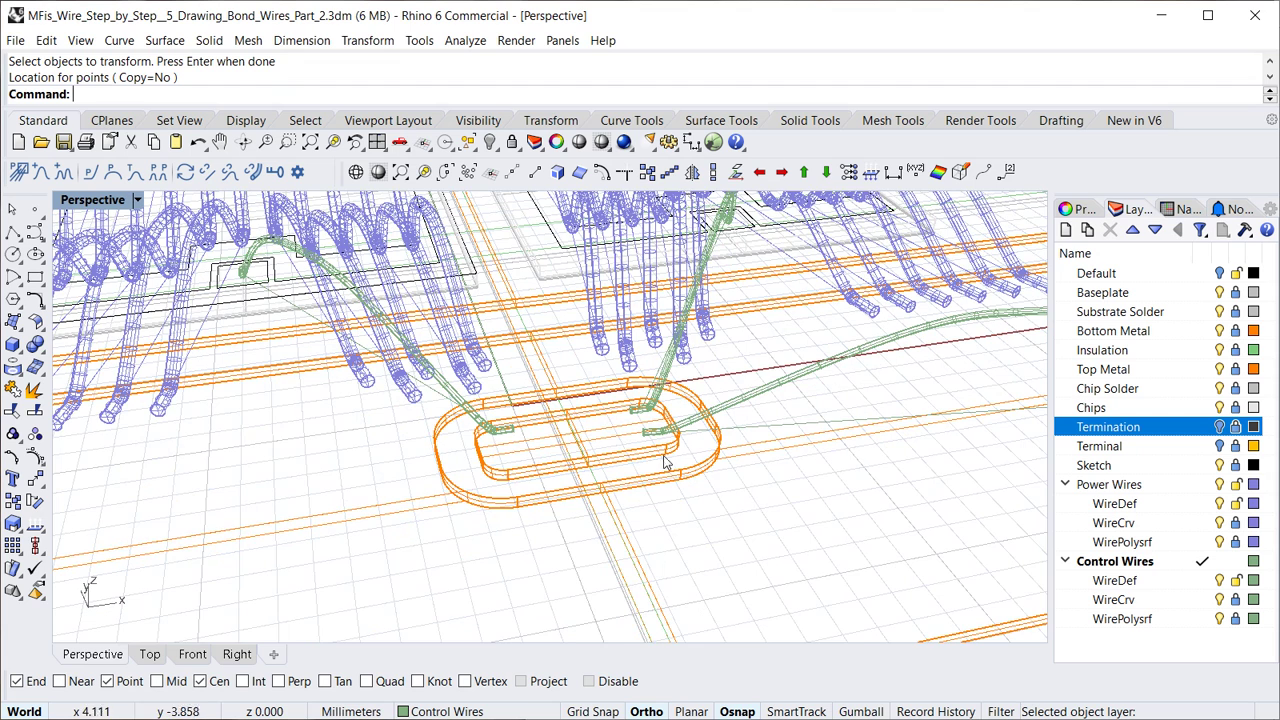
pyautogui.scroll(2, 645, 461)
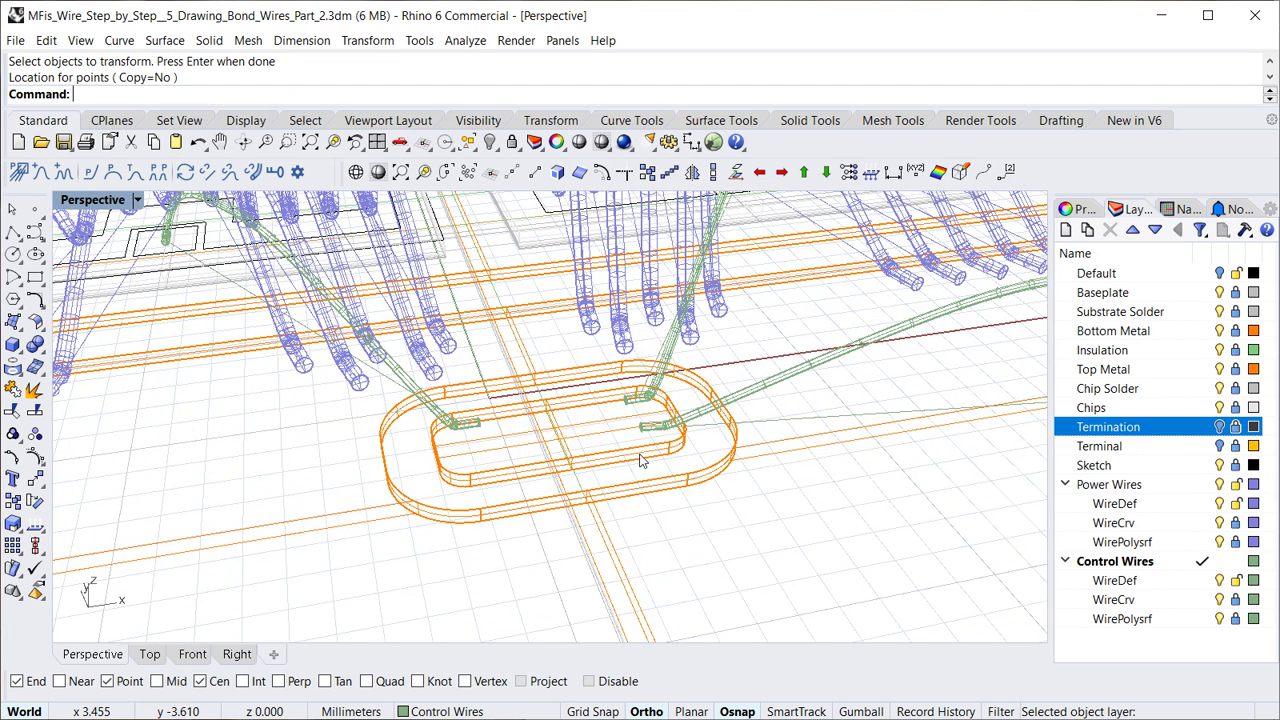
pyautogui.hotkey('ctrl', 'z')
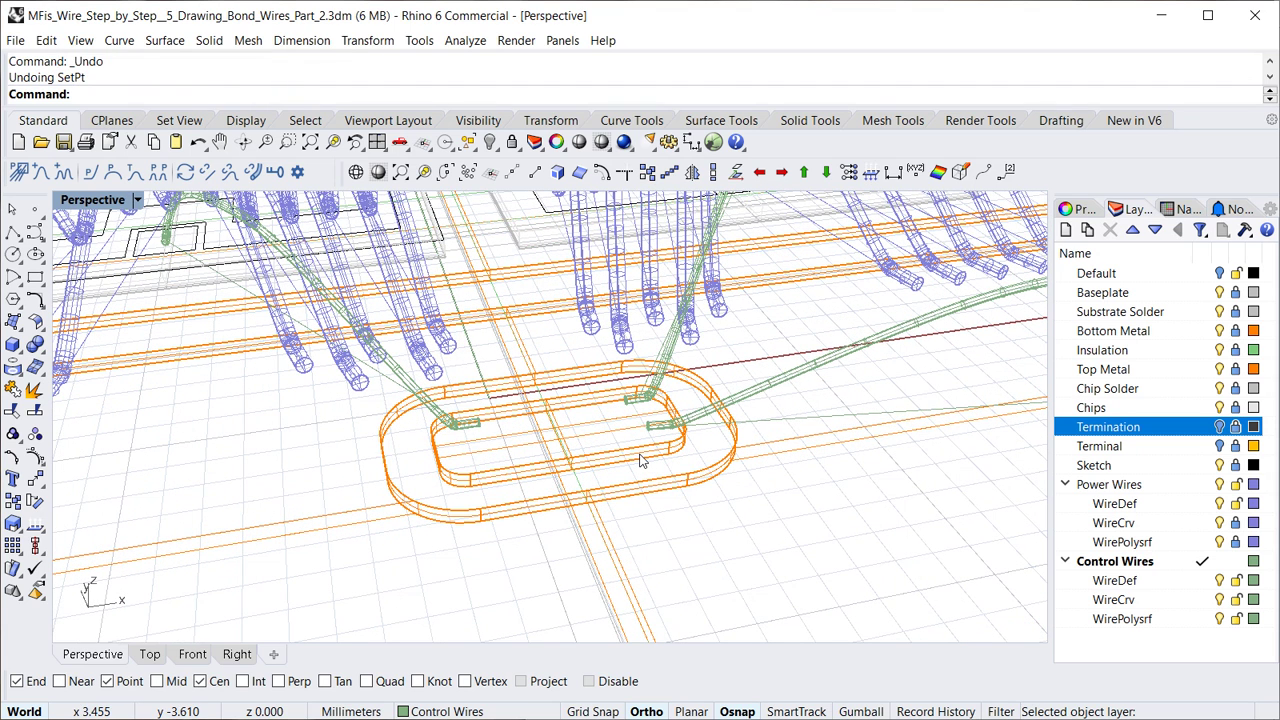
pyautogui.scroll(4, 641, 461)
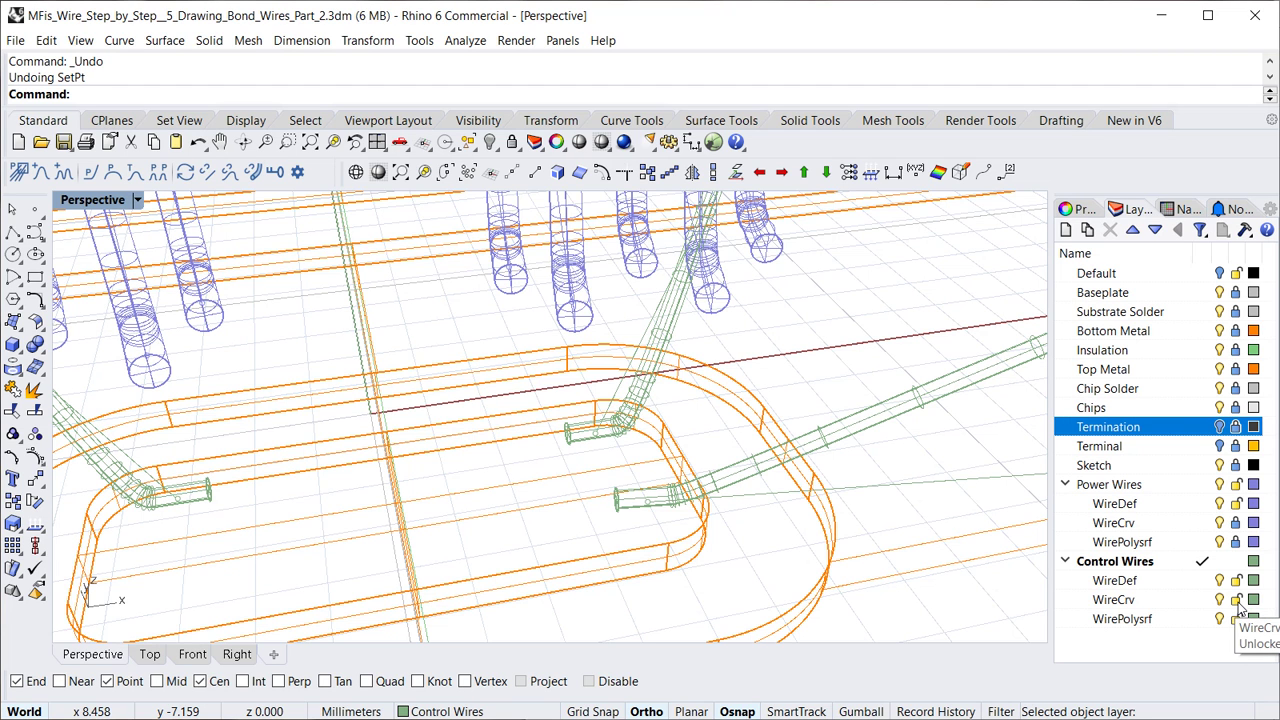
pyautogui.click(912, 408)
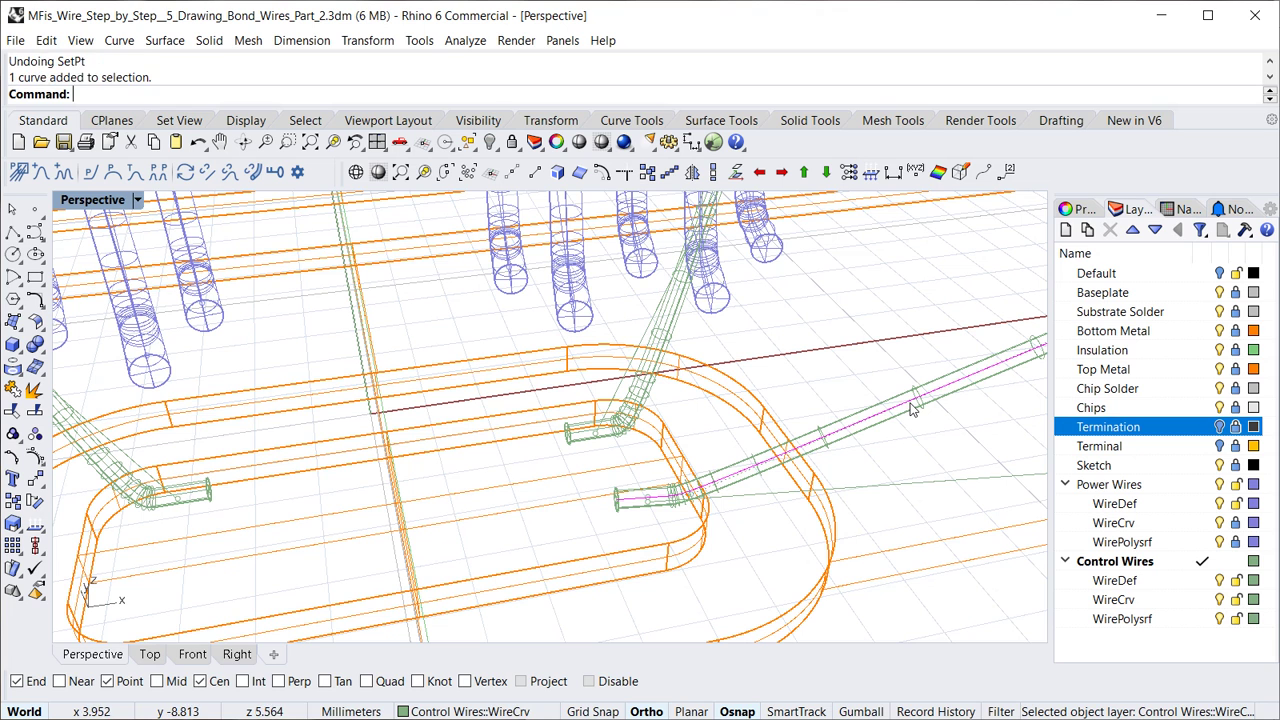
pyautogui.keyDown('shift'); pyautogui.click(916, 405); pyautogui.keyUp('shift')
pyautogui.click(920, 402)
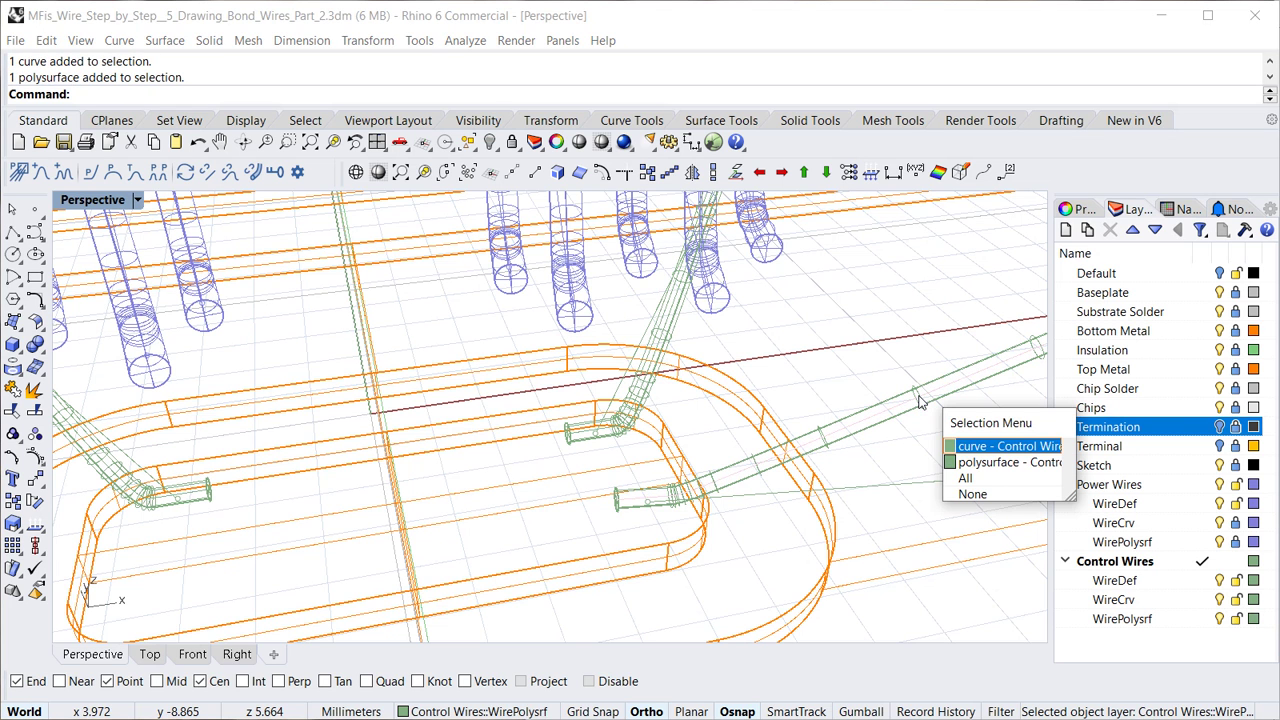
pyautogui.press('Escape')
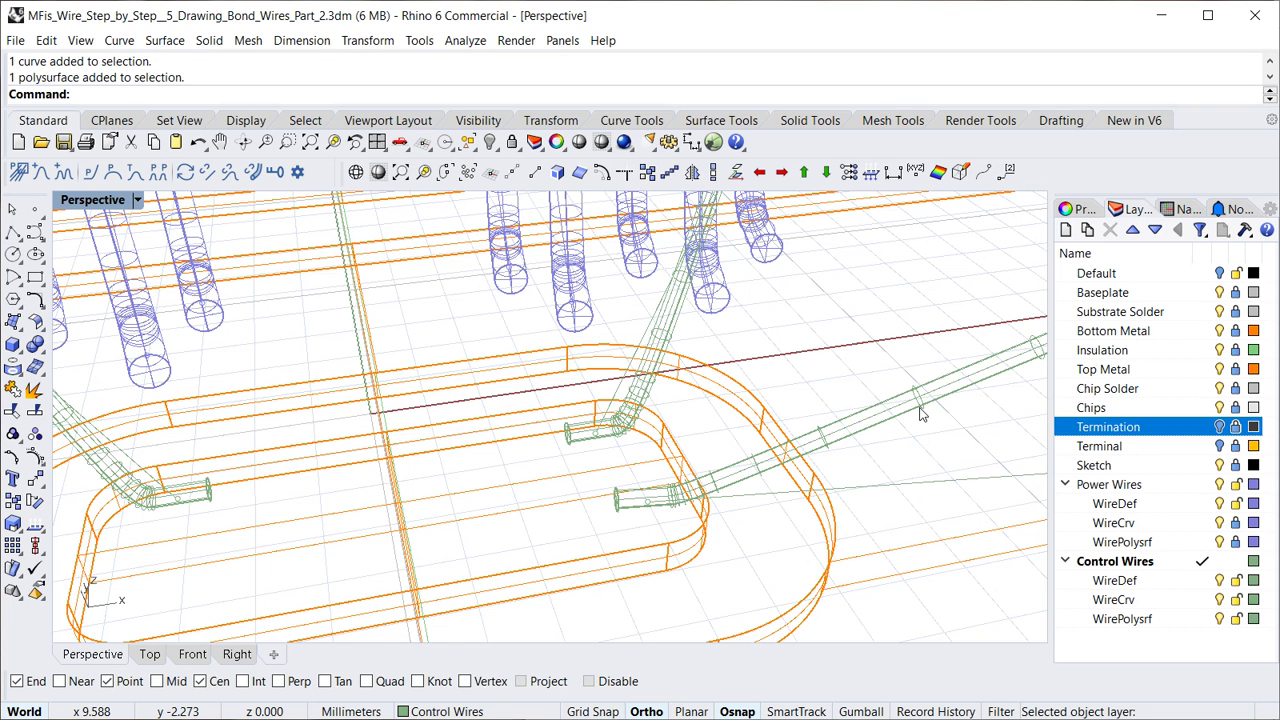
# Lock the WireCrv and WirePolysrf sublayers of Control Wires
pyautogui.click(1238, 602)
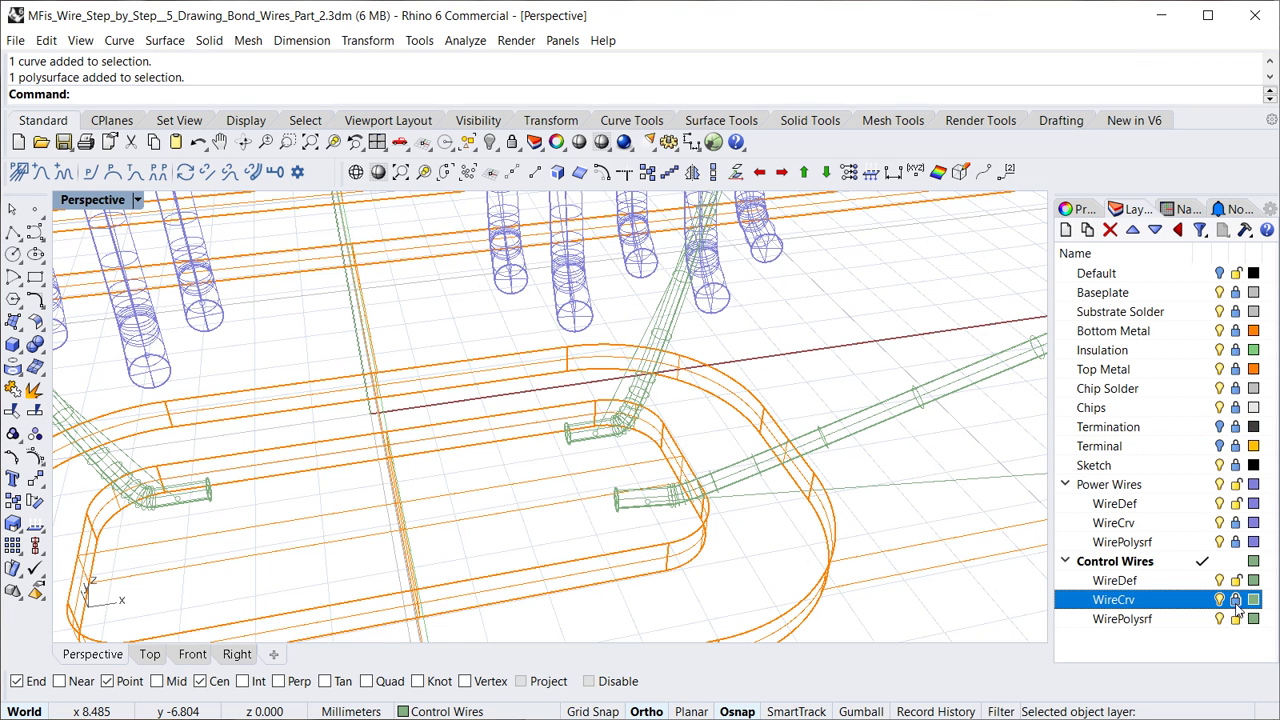
pyautogui.click(1238, 619)
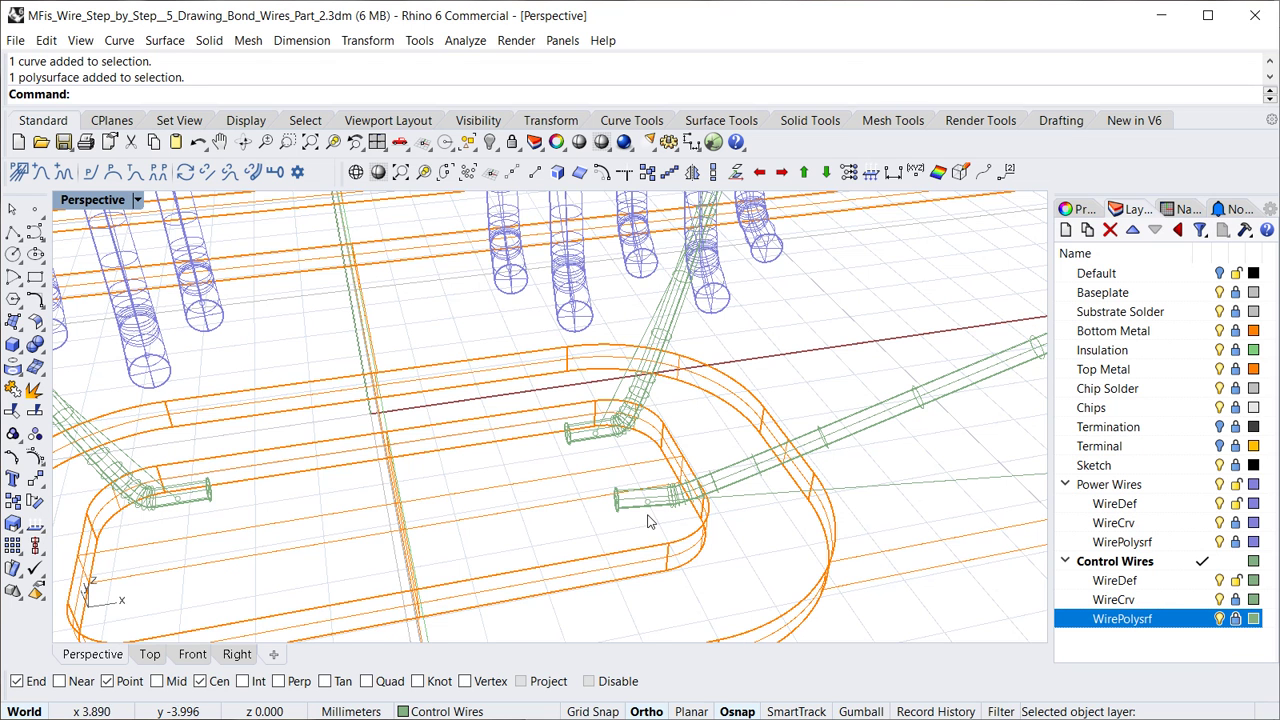
# Turn on SmartTrack and disable the Cen object snap, keeping End and Point active
pyautogui.scroll(3, 655, 510)
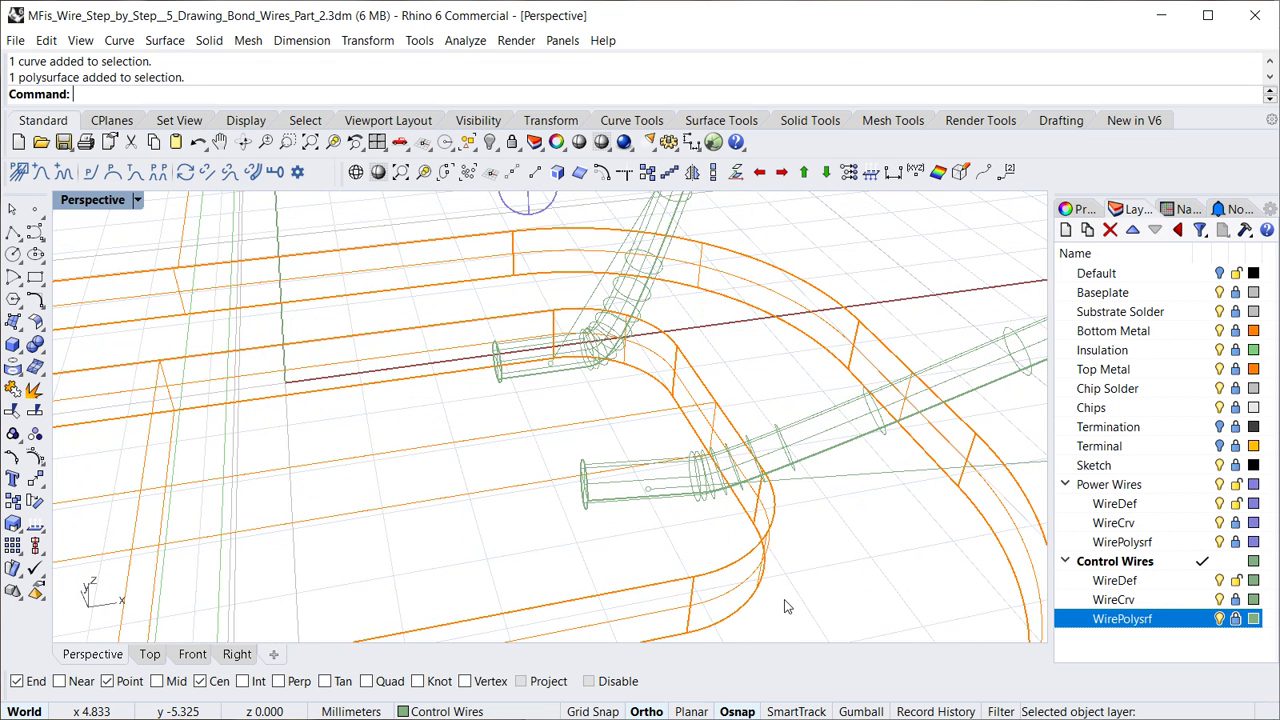
pyautogui.click(797, 711)
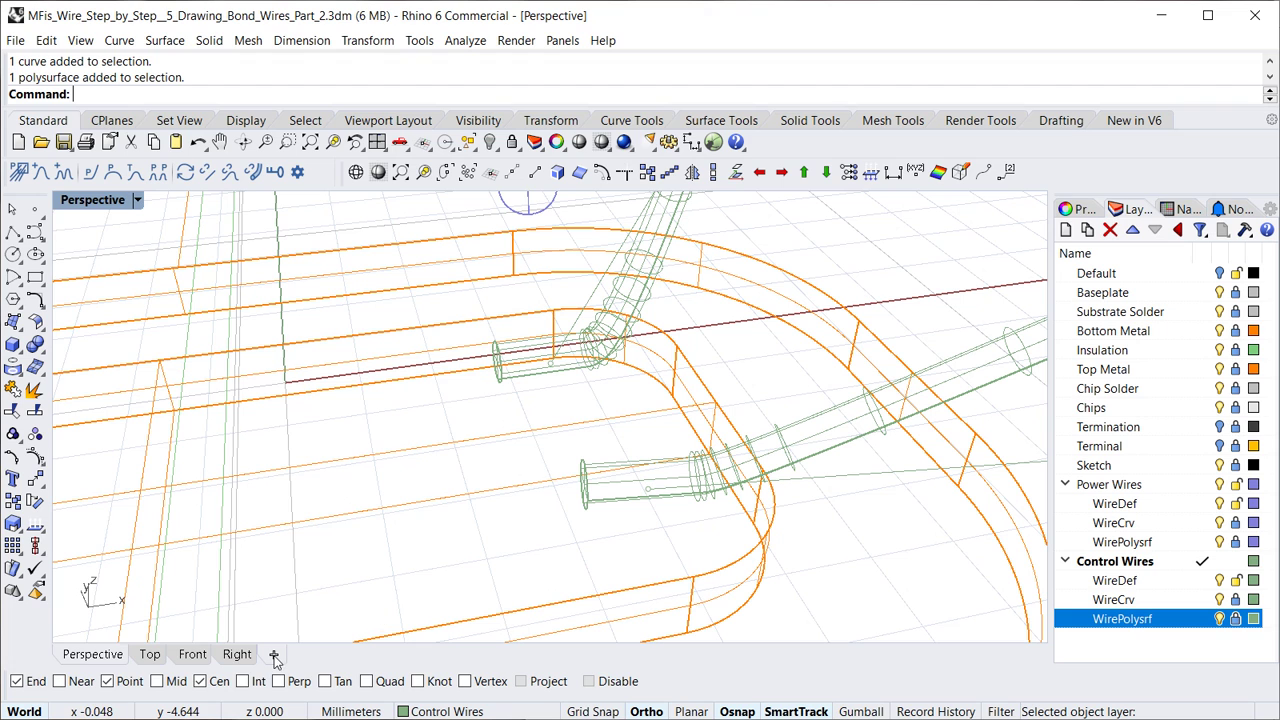
pyautogui.click(200, 681)
pyautogui.click(108, 681)
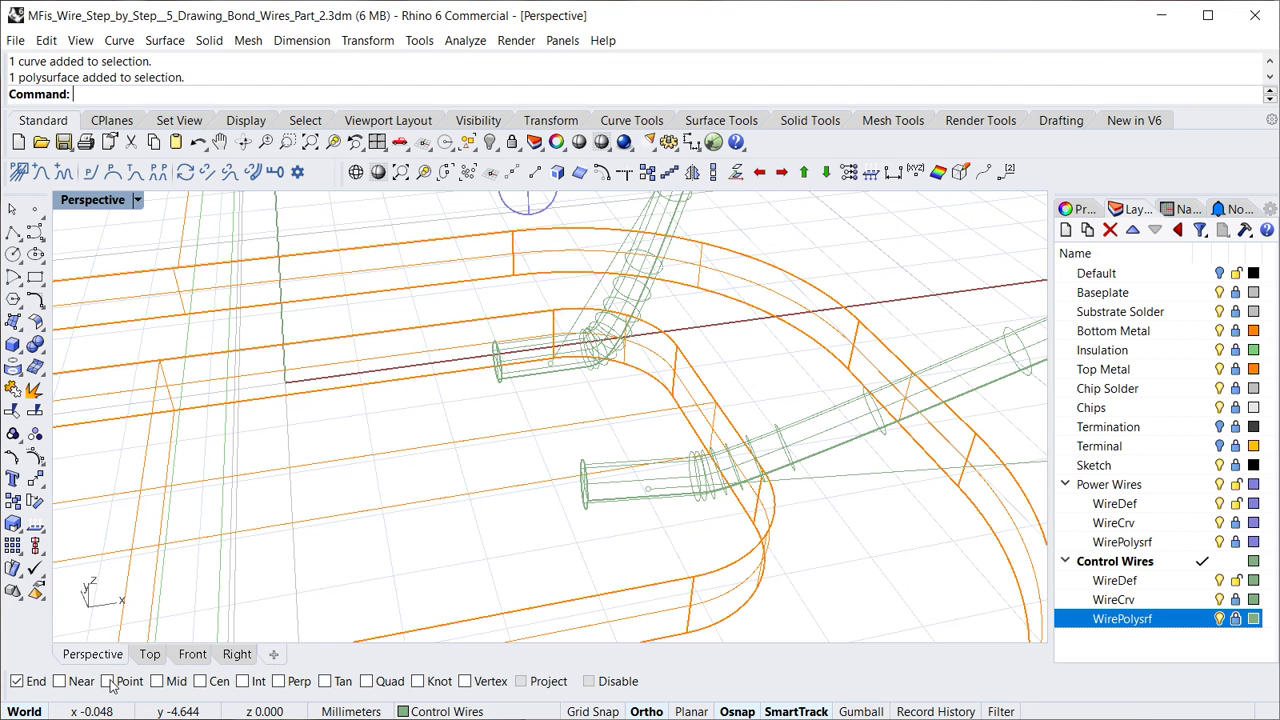
pyautogui.click(108, 681)
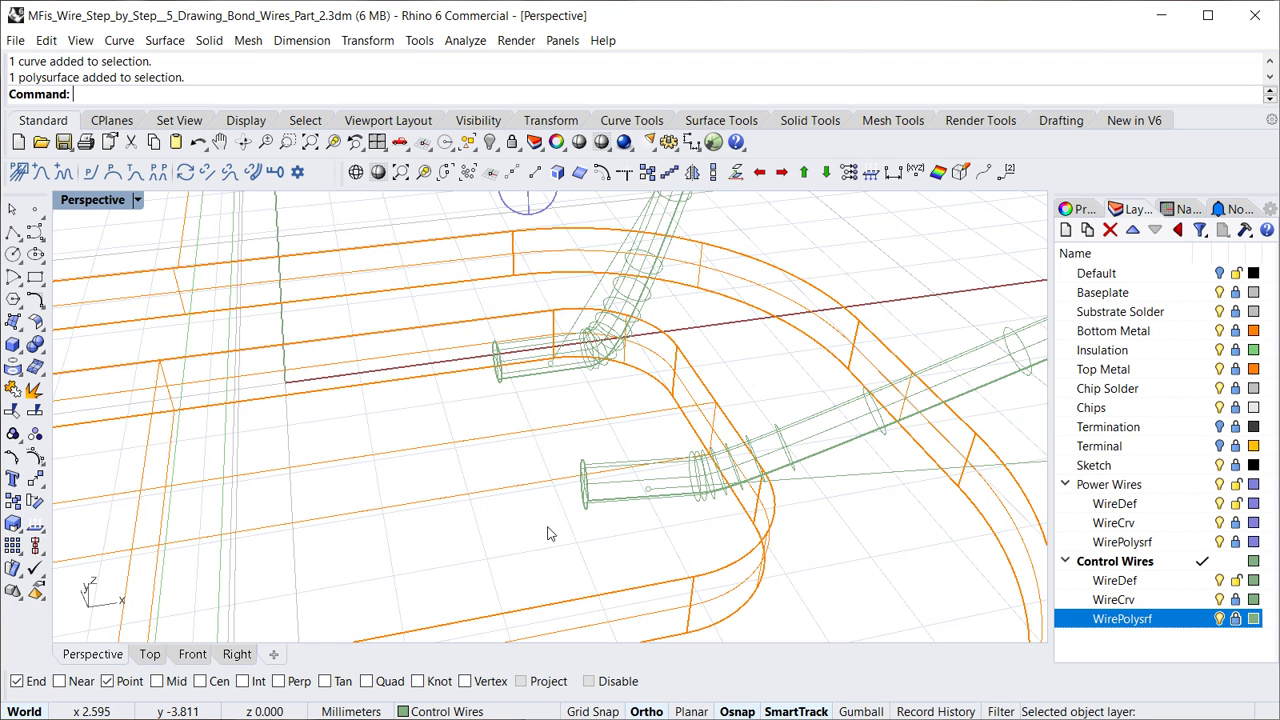
# Move the island-to-pad wire's island bond point along world X into alignment with the neighbouring gate wire's bond point, using SmartTrack
pyautogui.click(648, 489)
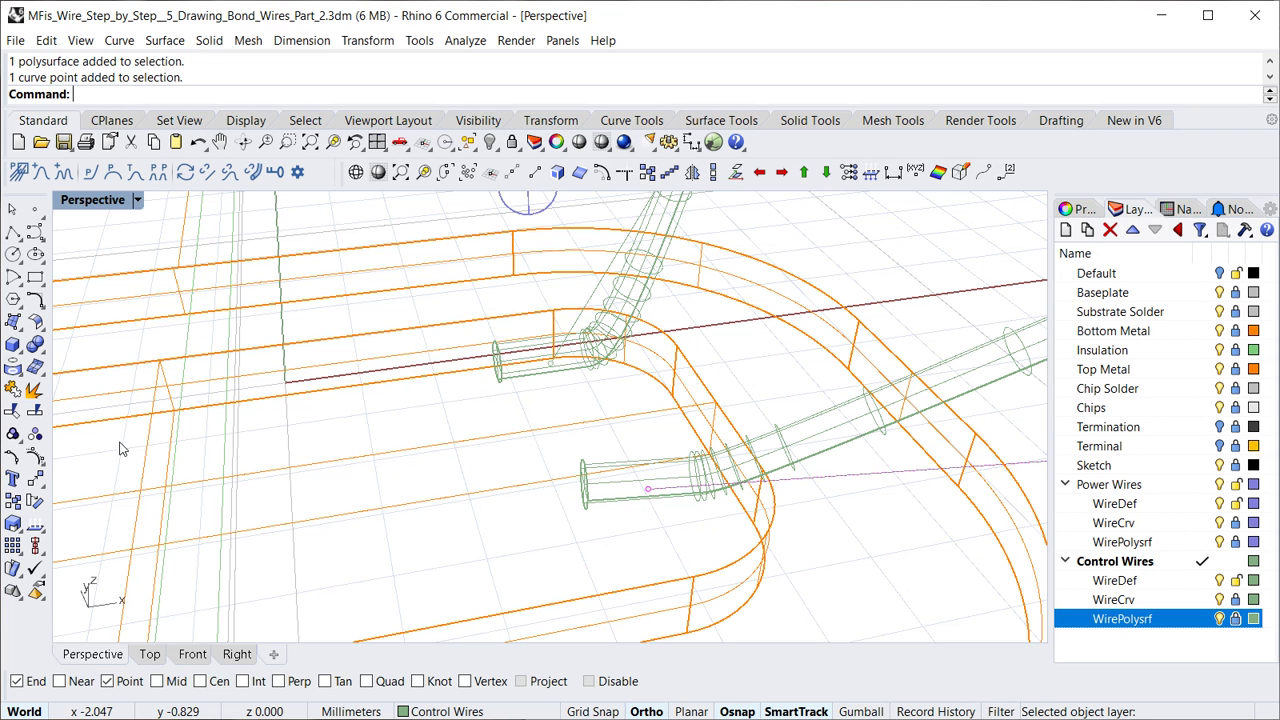
pyautogui.click(34, 481)
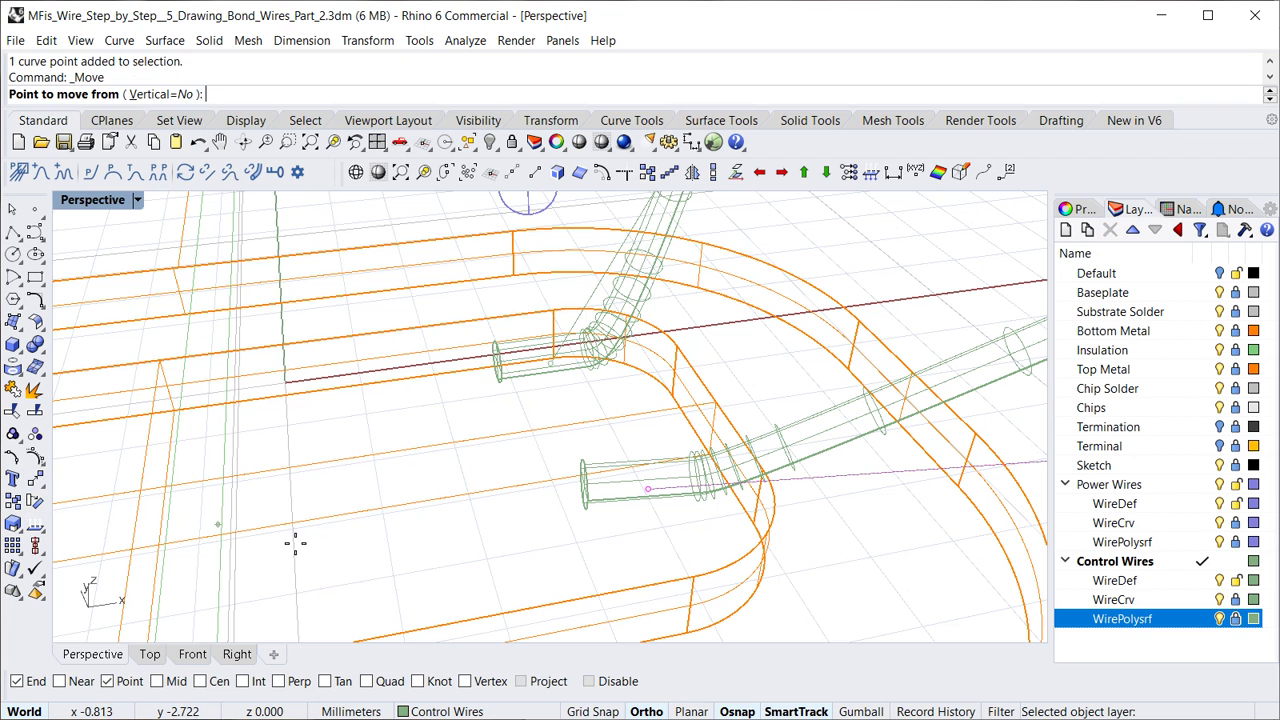
pyautogui.click(647, 489)
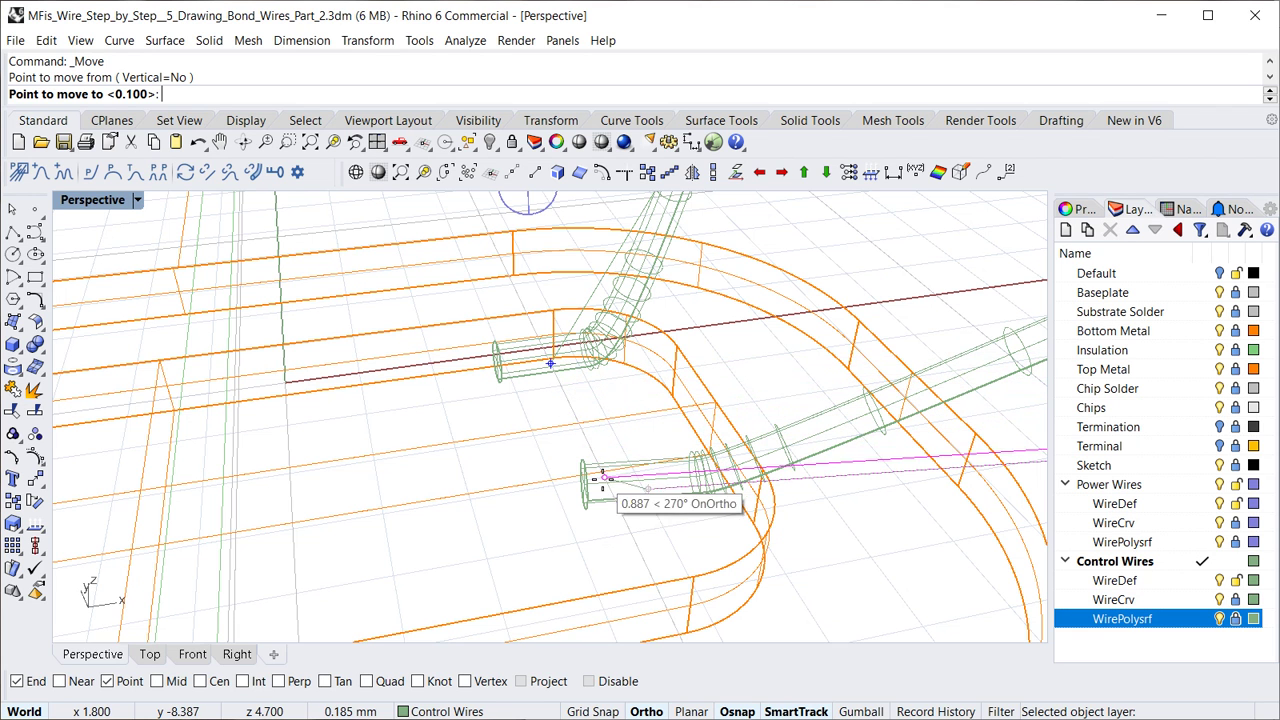
pyautogui.scroll(1, 606, 487)
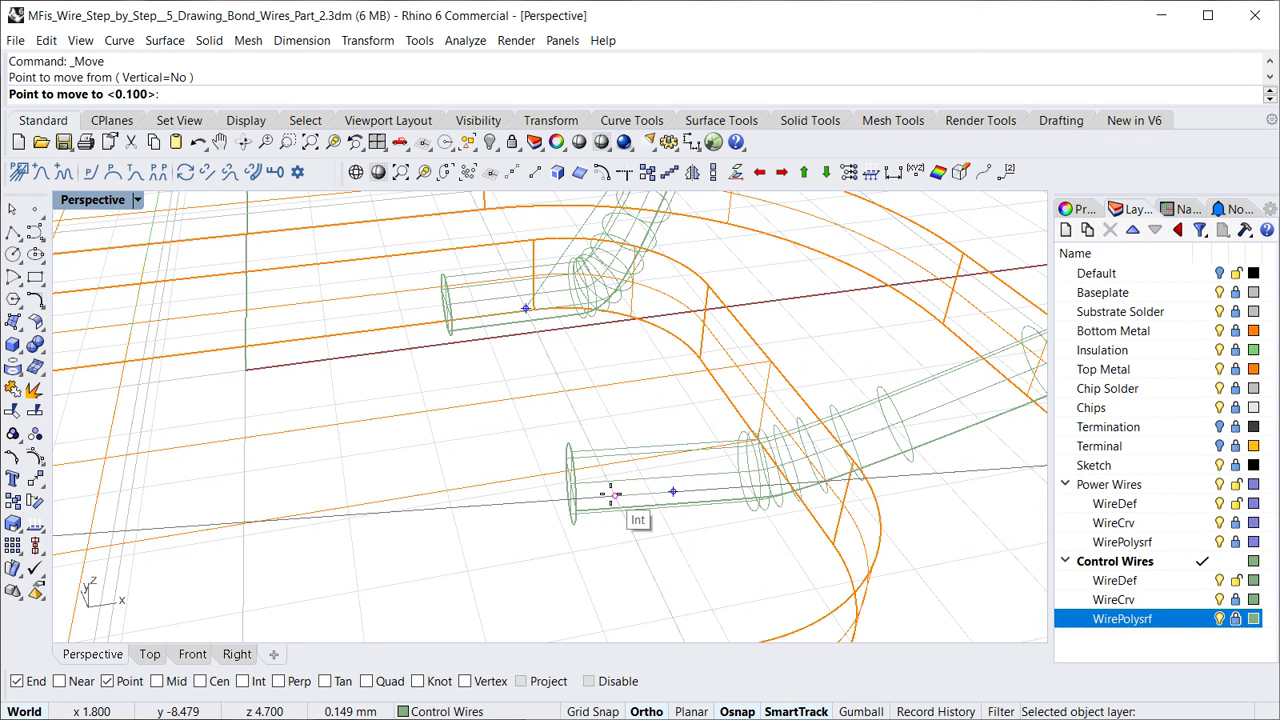
pyautogui.click(612, 494)
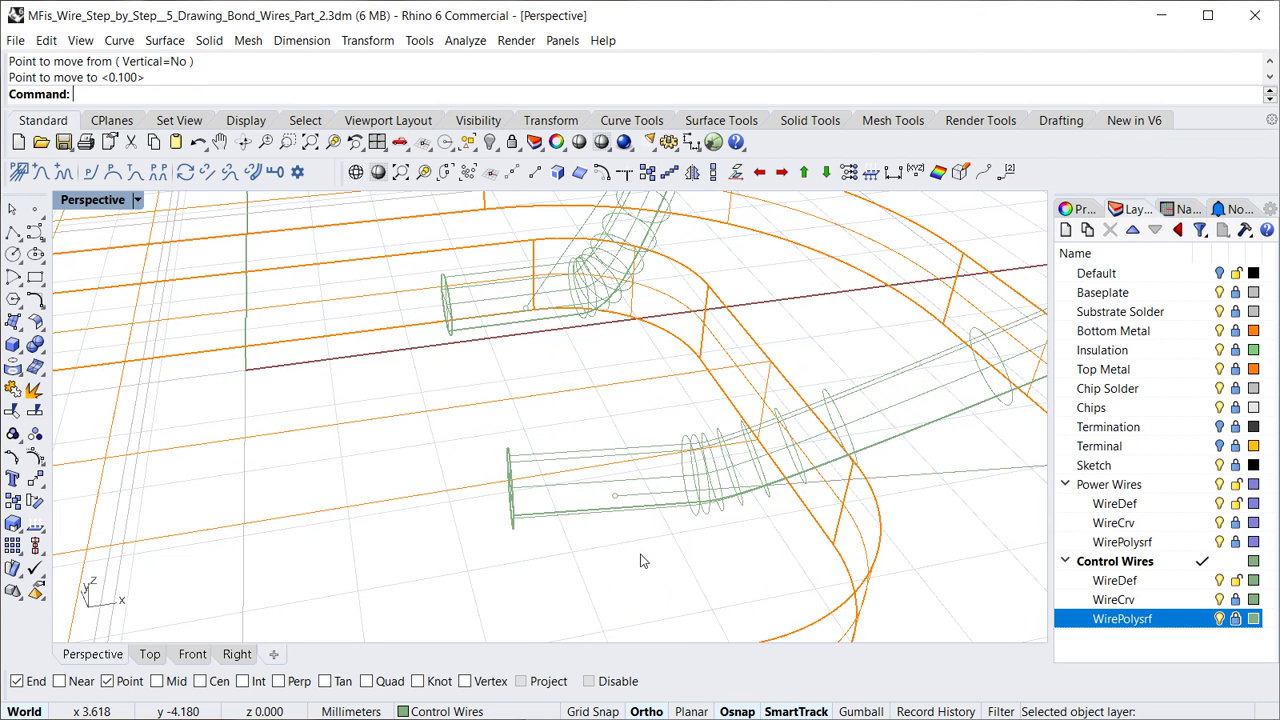
# Turn off SmartTrack and switch the perspective view to shaded display
pyautogui.scroll(-5, 600, 480)
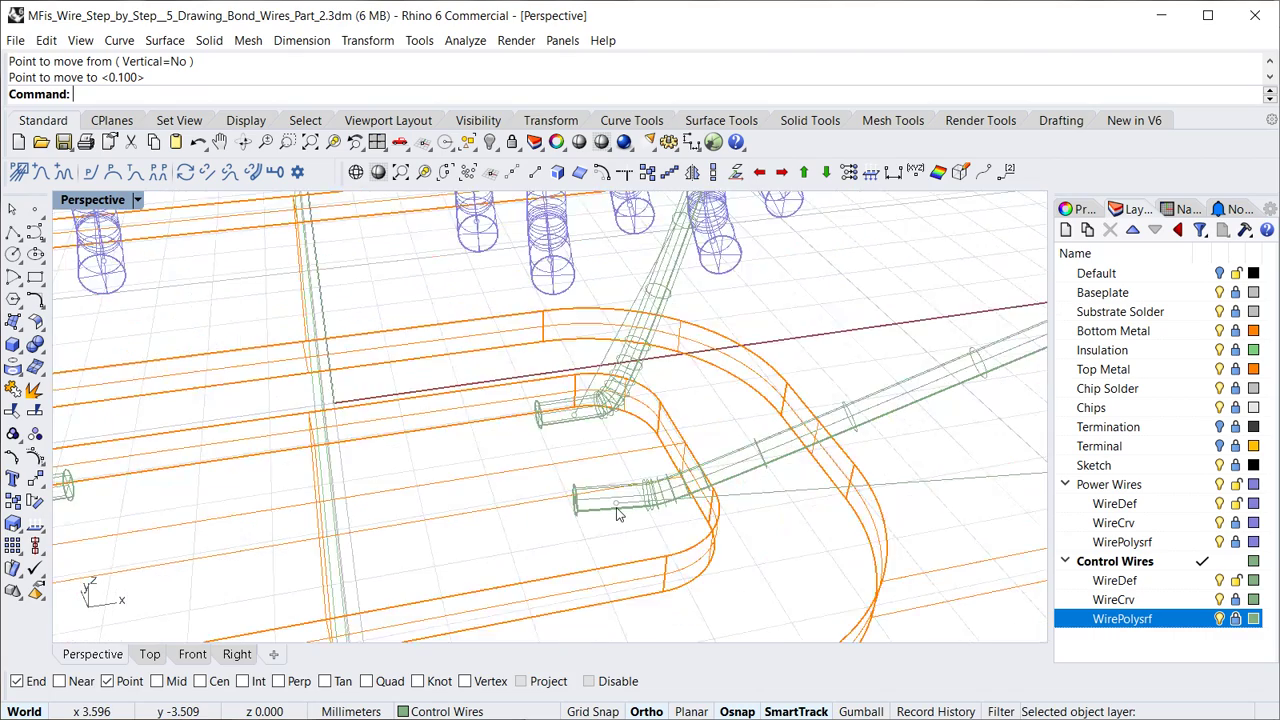
pyautogui.scroll(-3, 618, 514)
pyautogui.scroll(8, 618, 514)
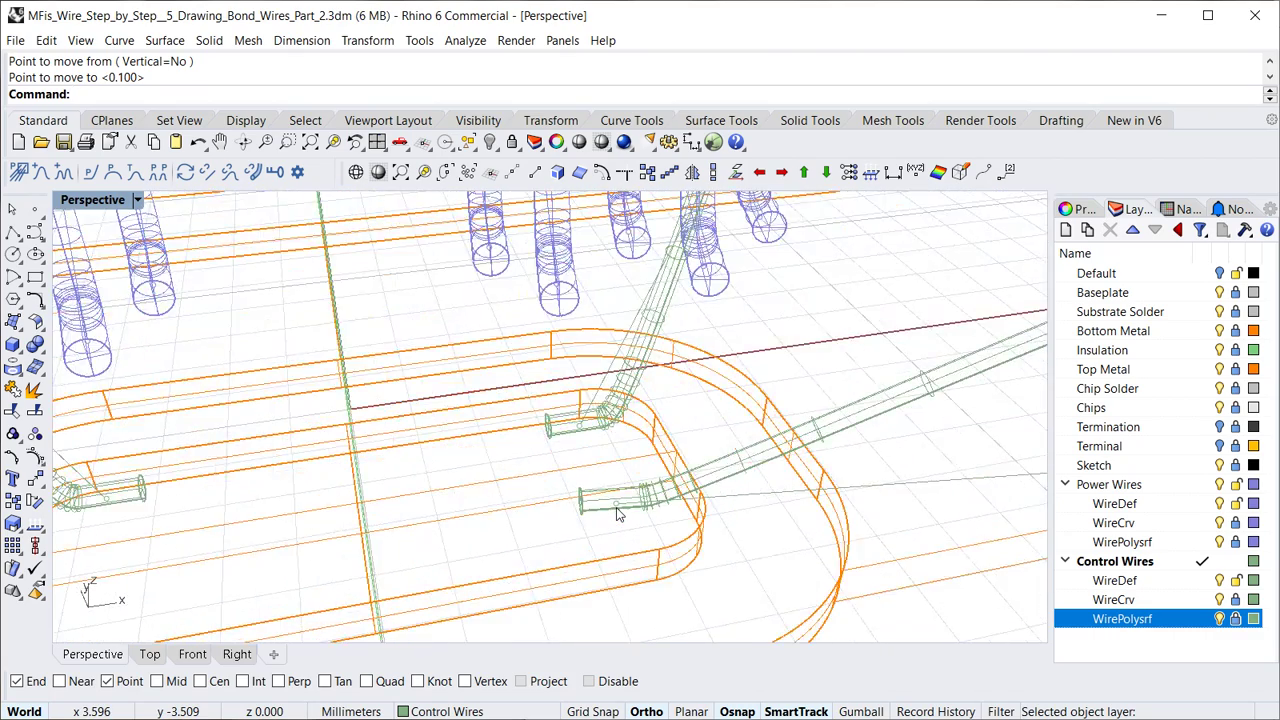
pyautogui.scroll(-2, 618, 514)
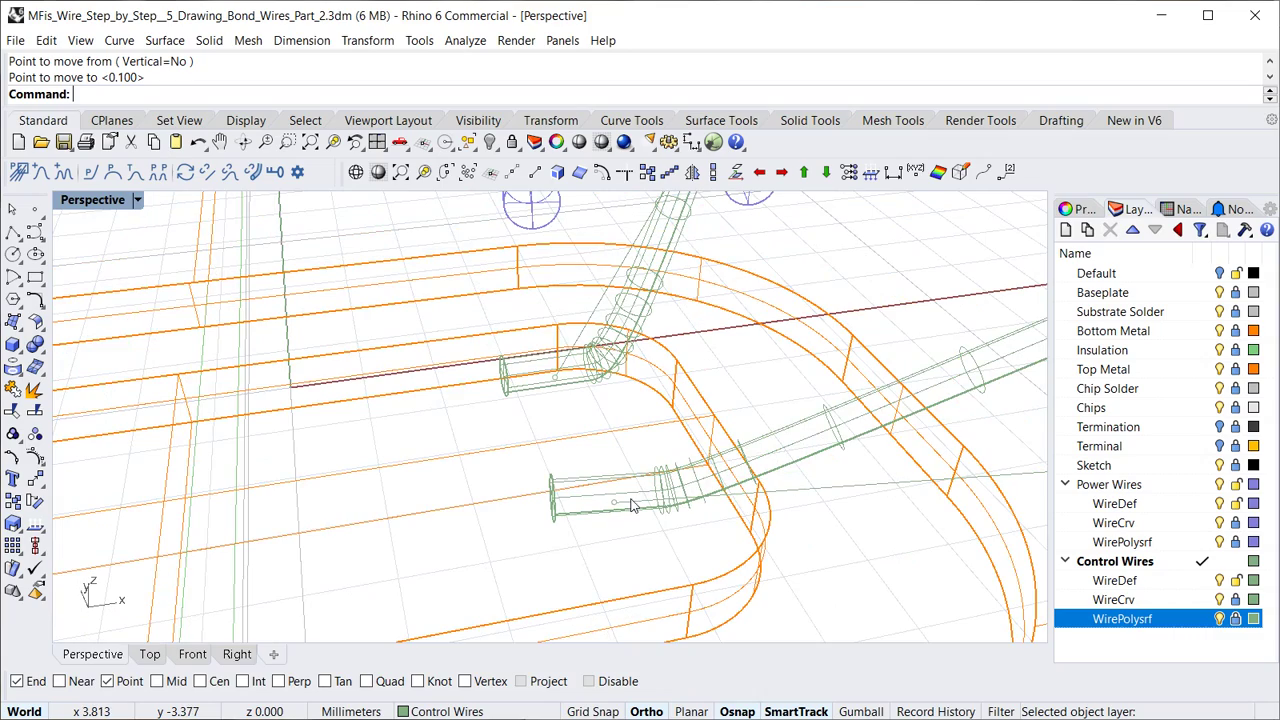
pyautogui.moveTo(654, 534); pyautogui.dragTo(597, 510, button='right')
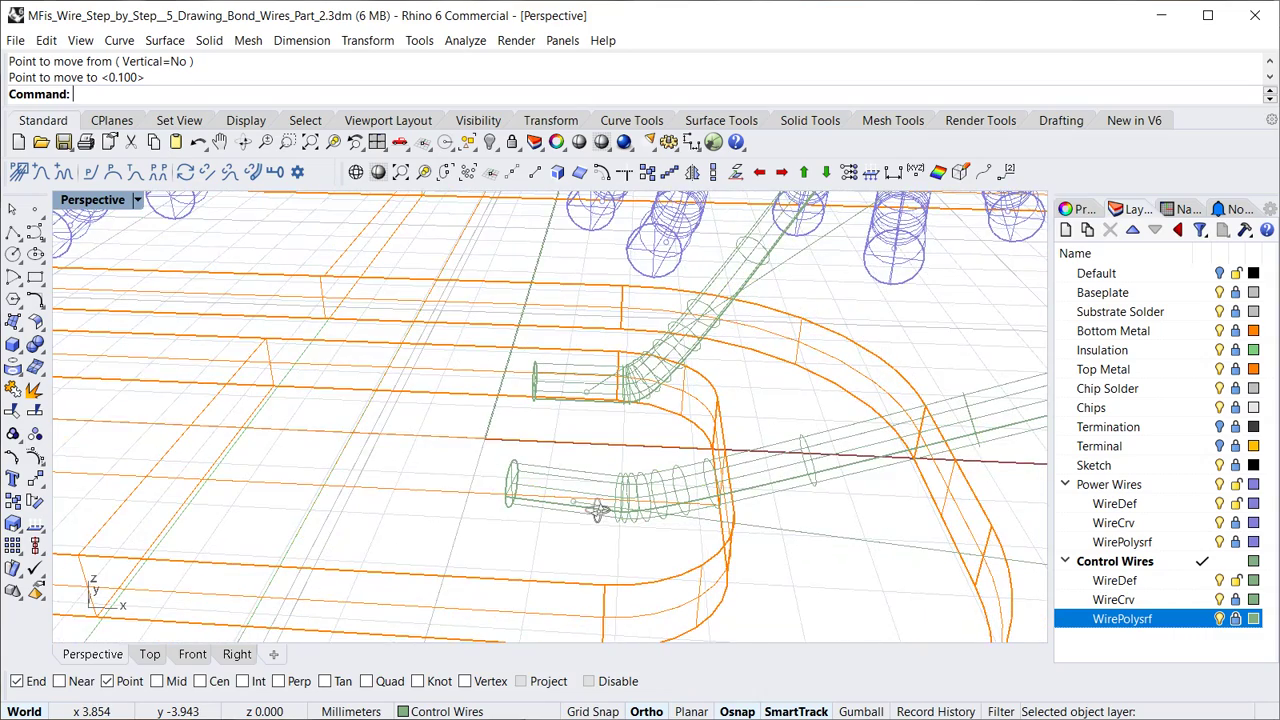
pyautogui.click(797, 711)
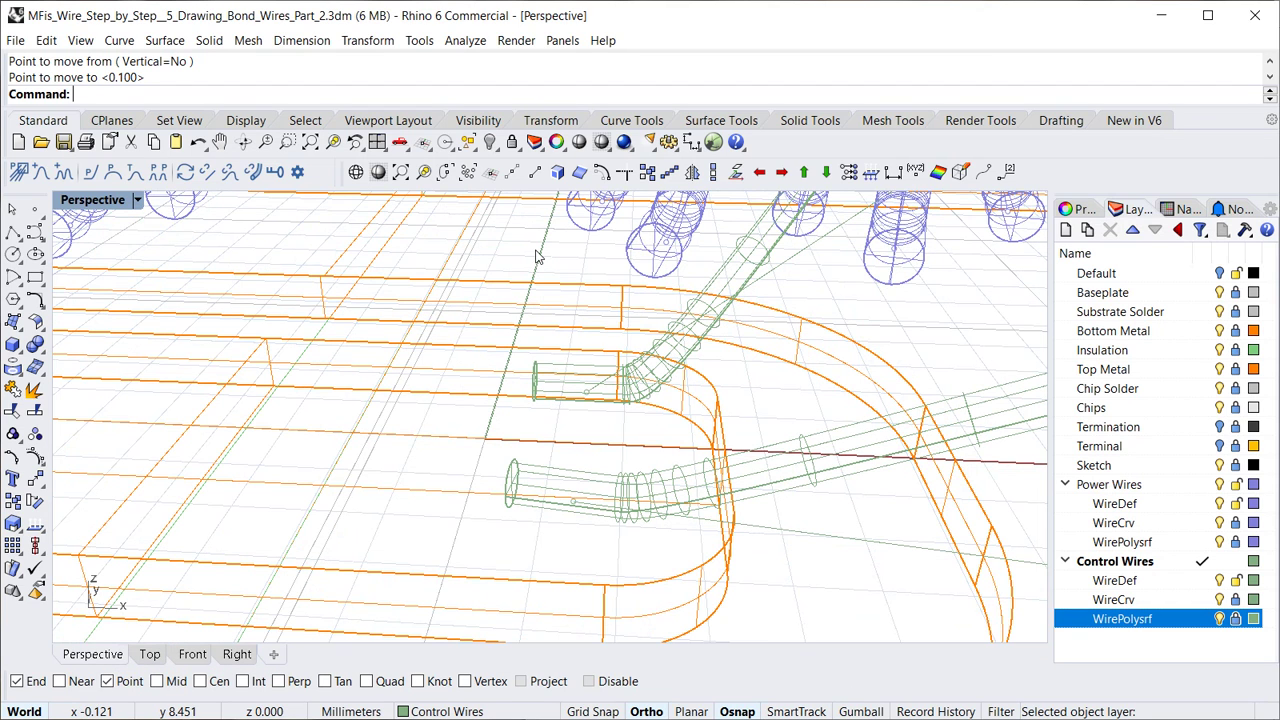
pyautogui.click(378, 172)
pyautogui.scroll(-5, 597, 458)
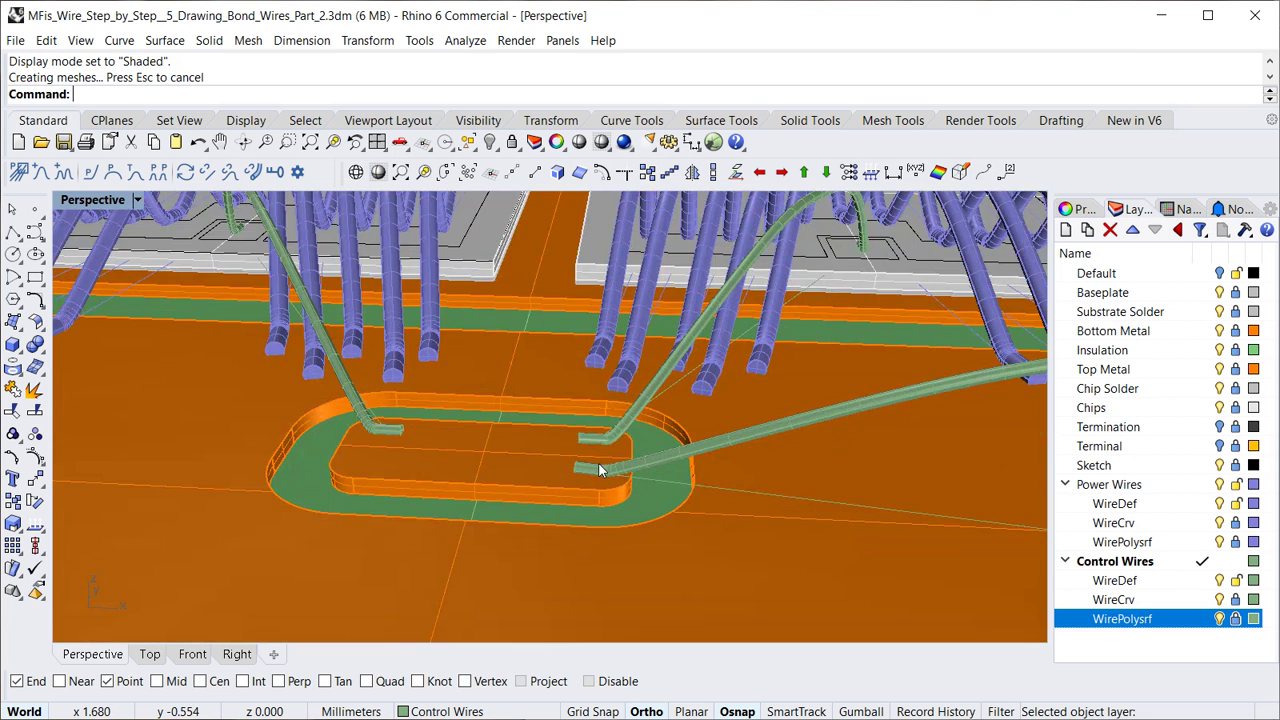
pyautogui.scroll(-5, 599, 469)
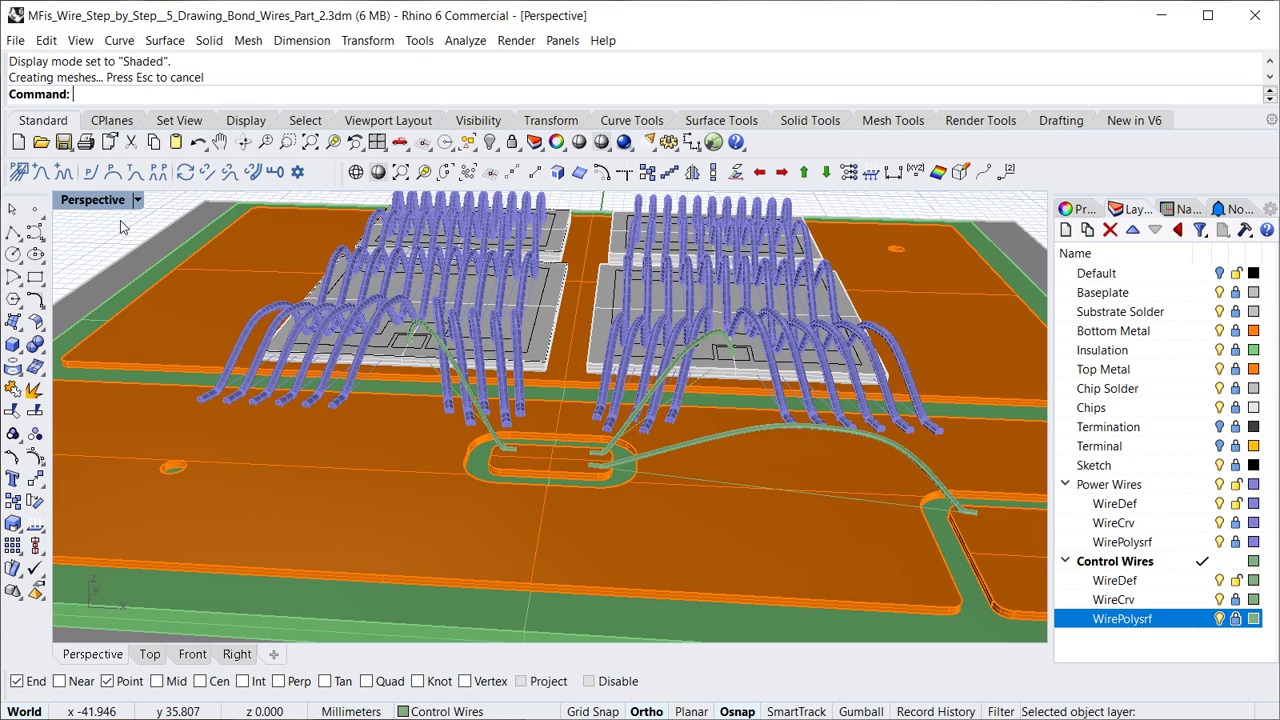
# Create a new wire template named Control Wires based on the Power Wires template
pyautogui.click(135, 174)
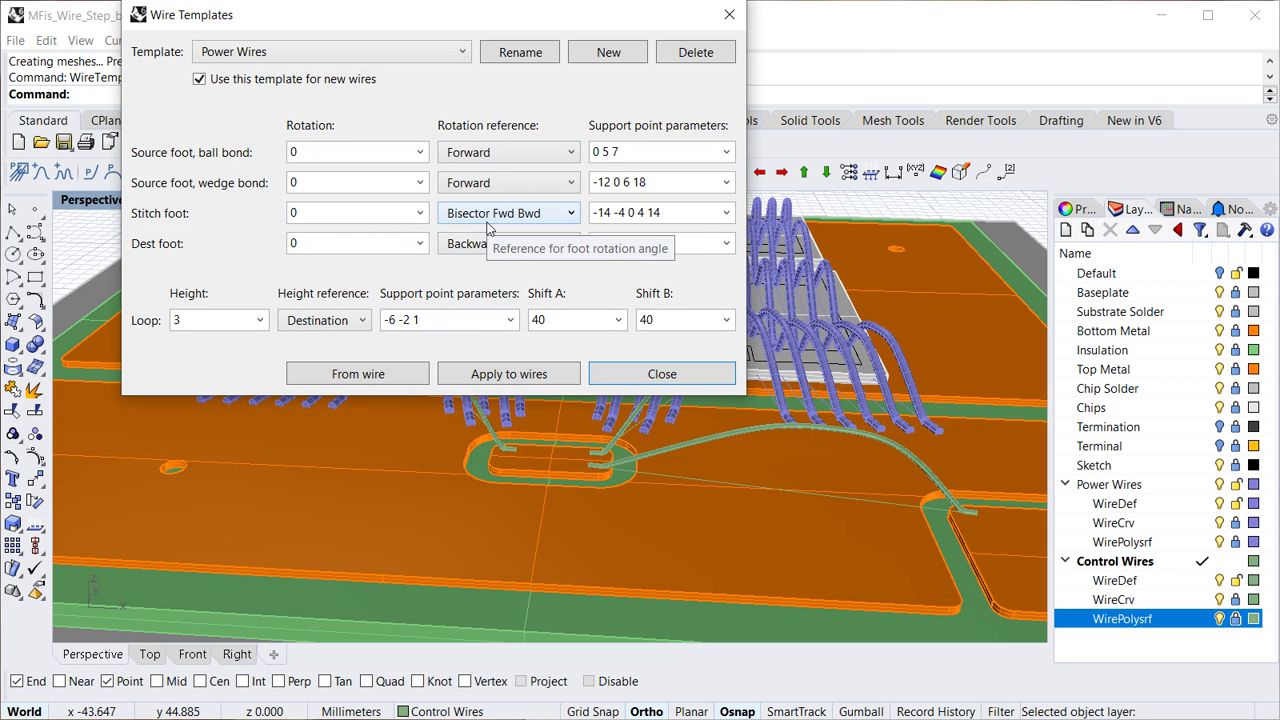
pyautogui.click(609, 53)
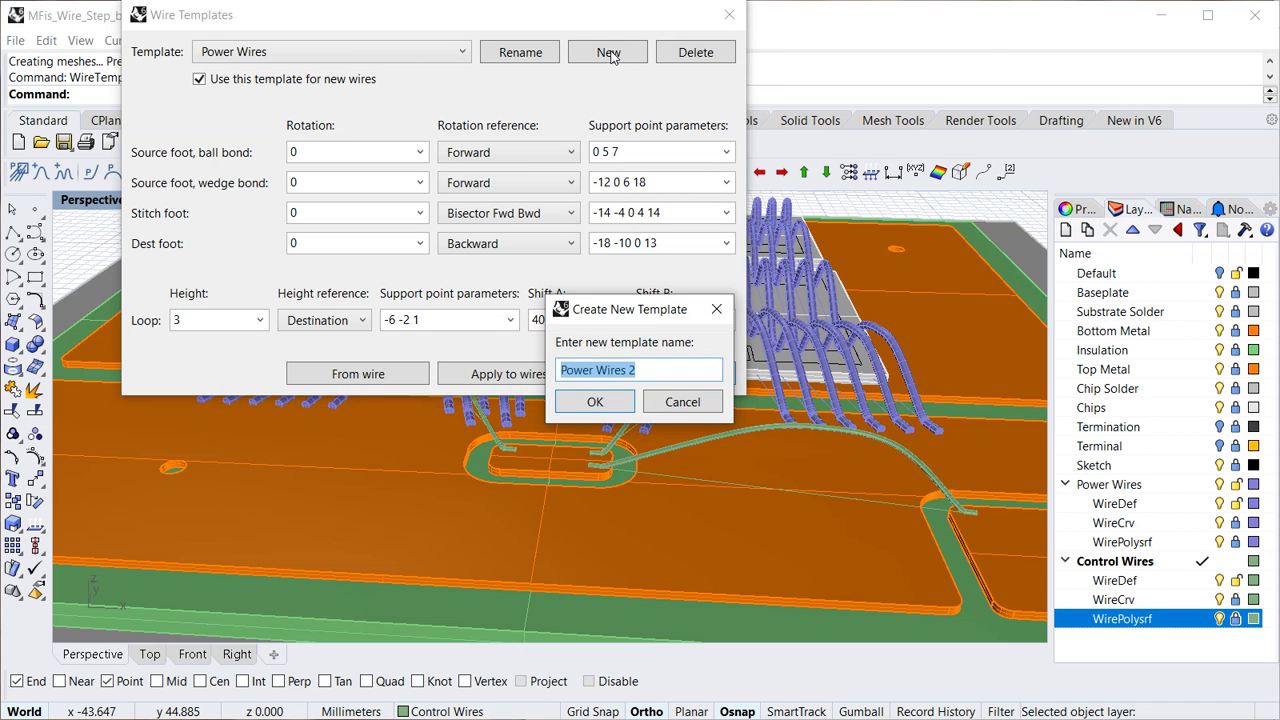
pyautogui.write('Ga')
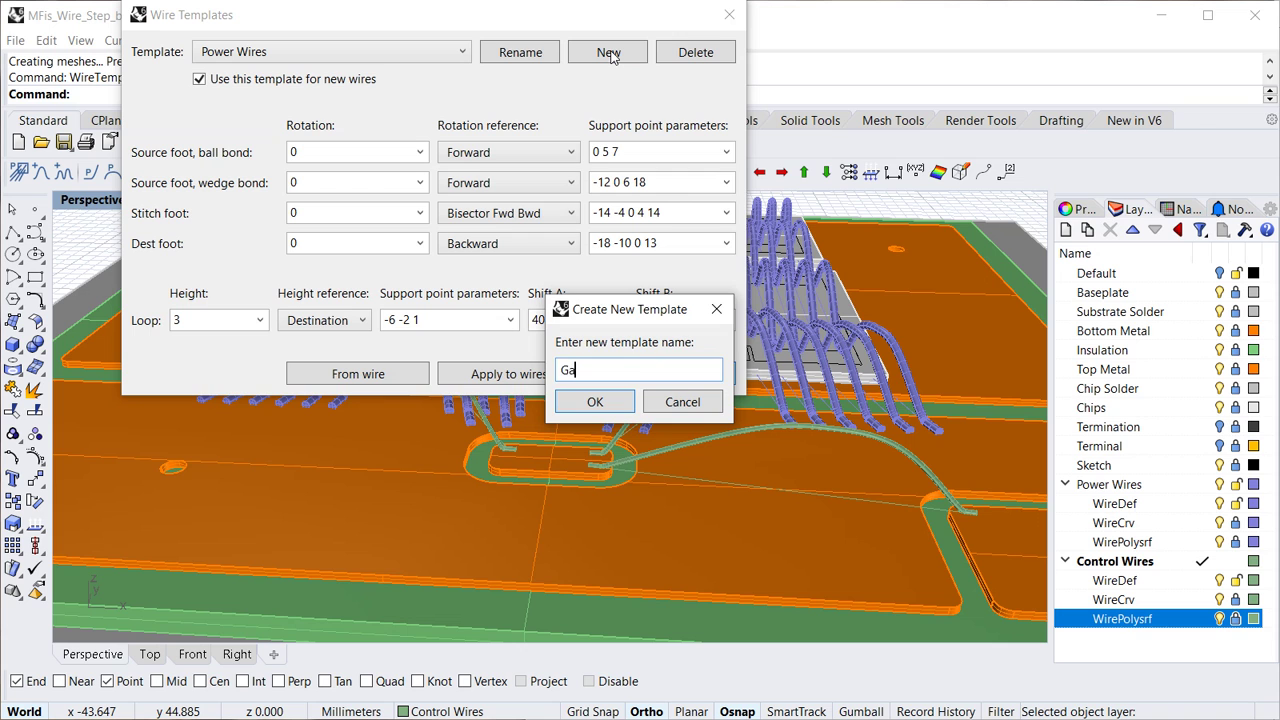
pyautogui.press('BackSpace')
pyautogui.press('BackSpace')
pyautogui.write('Control Wires')
pyautogui.press('Return')
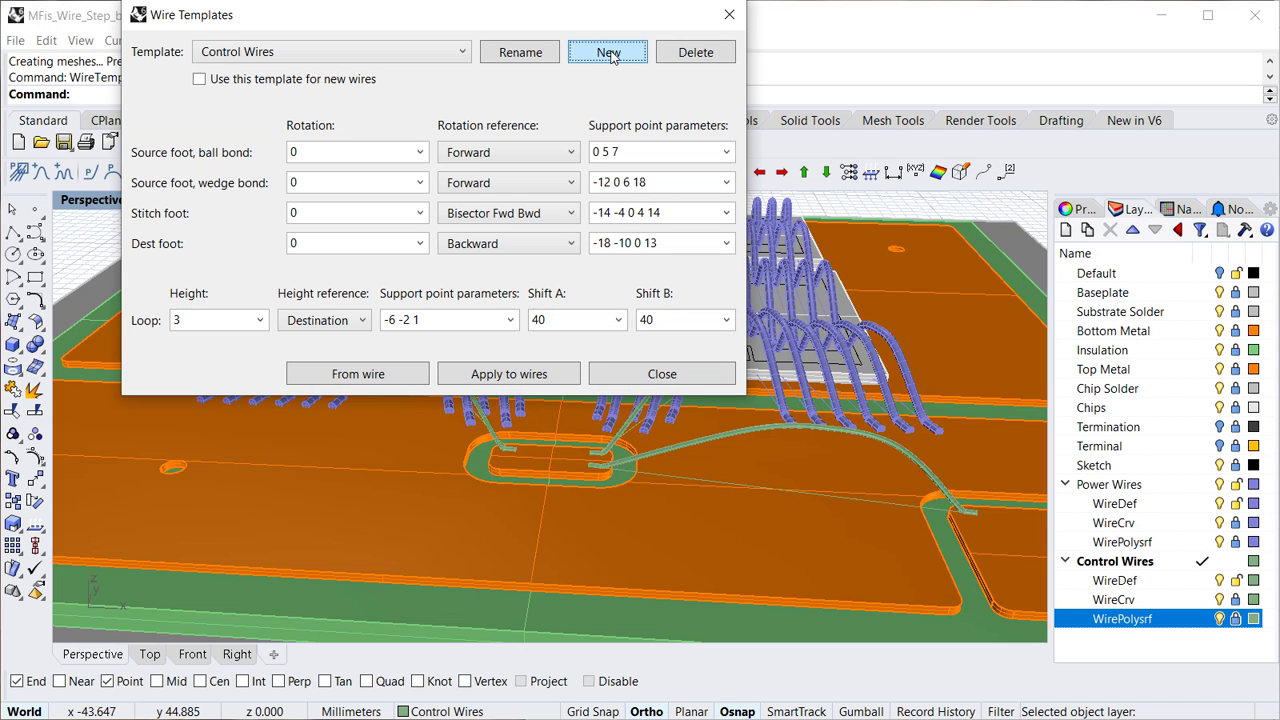
# Set the rotation reference to Snap to axis for the ball bond, wedge bond, stitch and destination feet of the Control Wires template
pyautogui.click(470, 152)
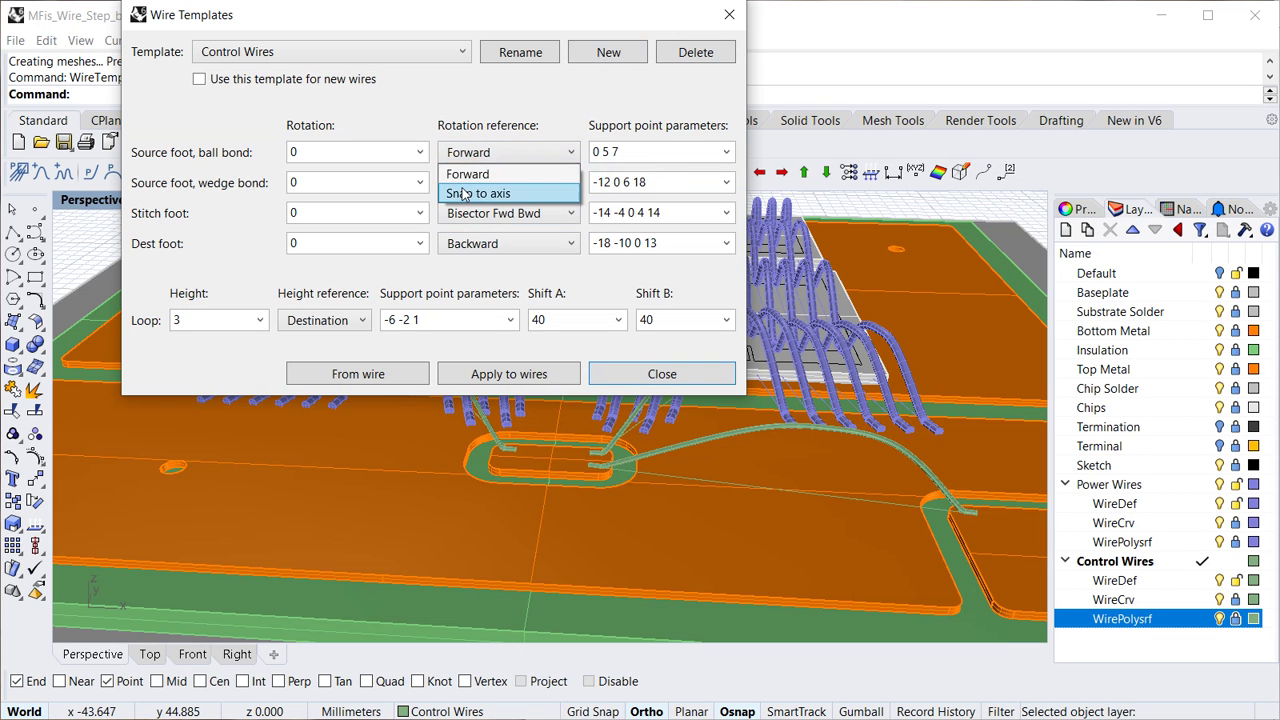
pyautogui.click(463, 193)
pyautogui.click(465, 182)
pyautogui.click(465, 224)
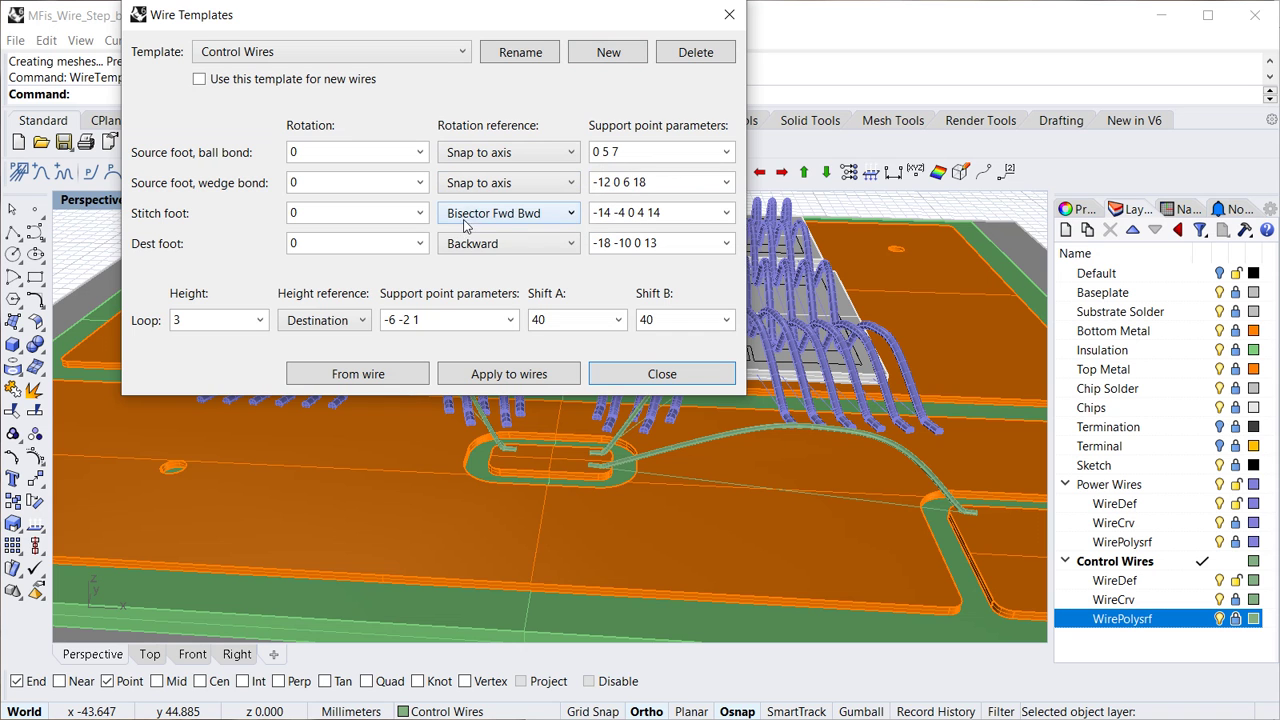
pyautogui.click(468, 214)
pyautogui.click(467, 290)
pyautogui.click(488, 246)
pyautogui.click(477, 284)
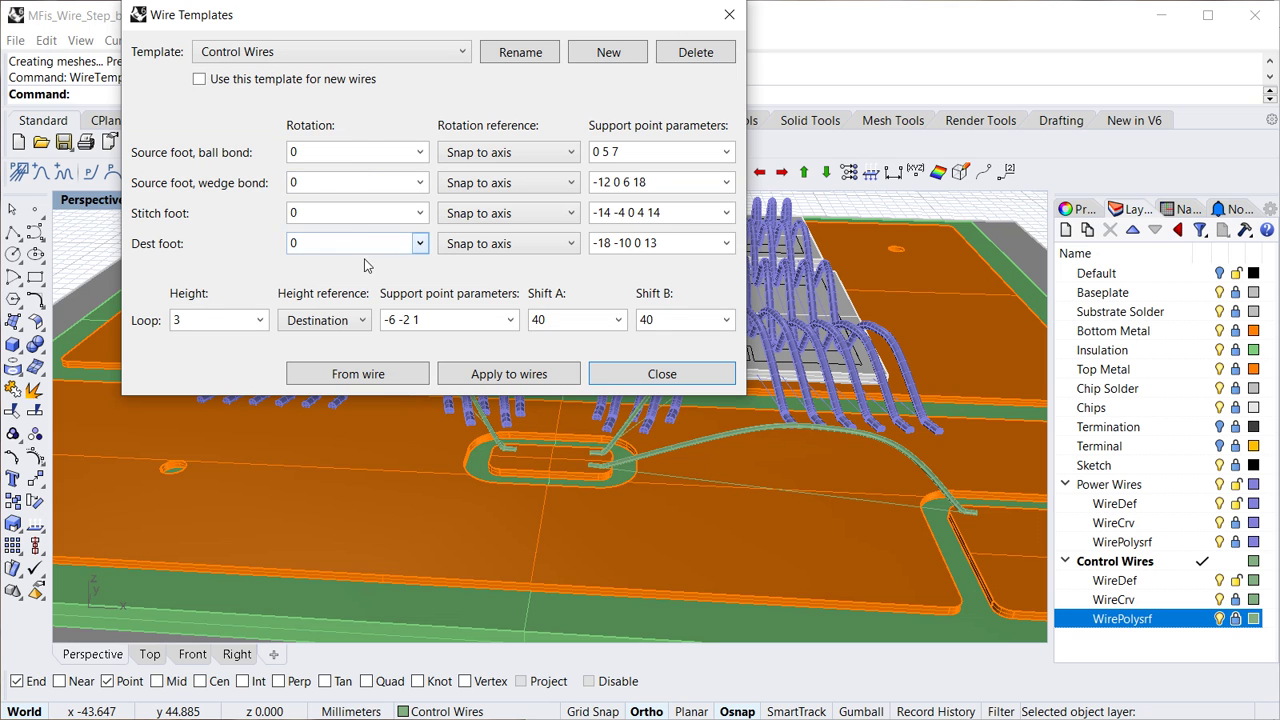
# Apply the Control Wires template to the wire between gate island and metal pad, with Rotation reference included
pyautogui.click(495, 374)
pyautogui.scroll(3, 480, 400)
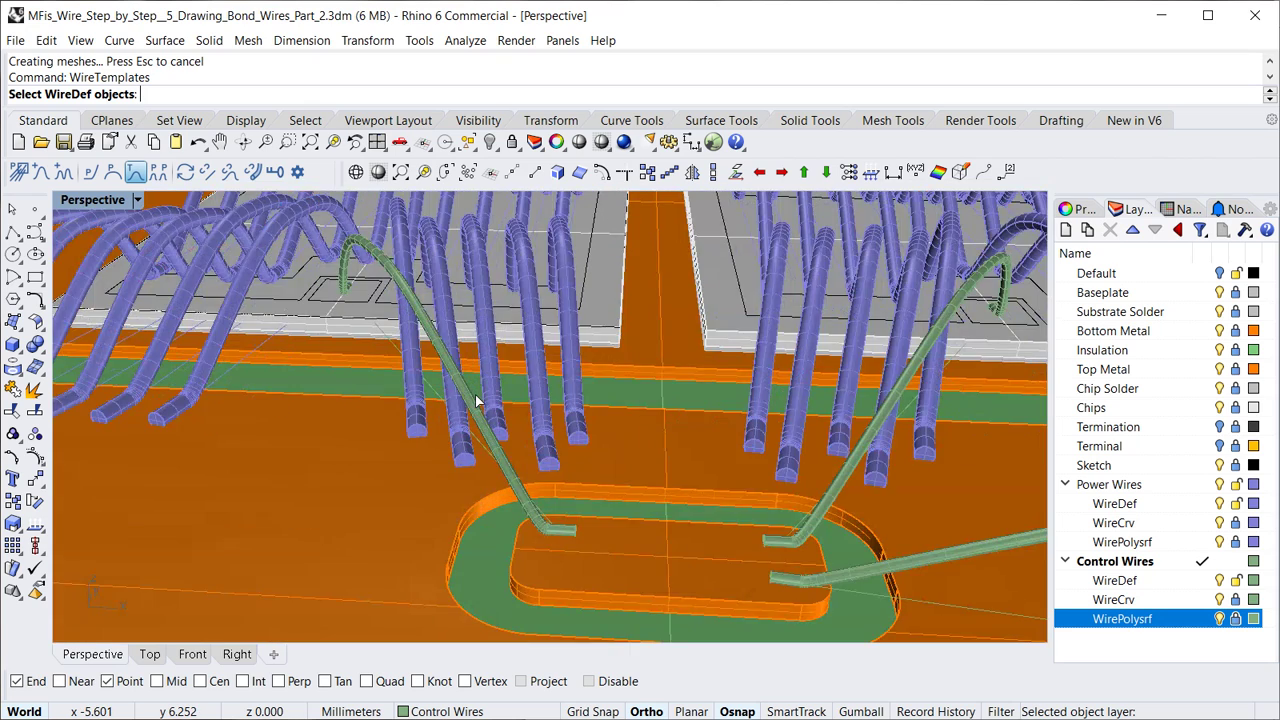
pyautogui.scroll(-6, 671, 485)
pyautogui.scroll(5, 690, 482)
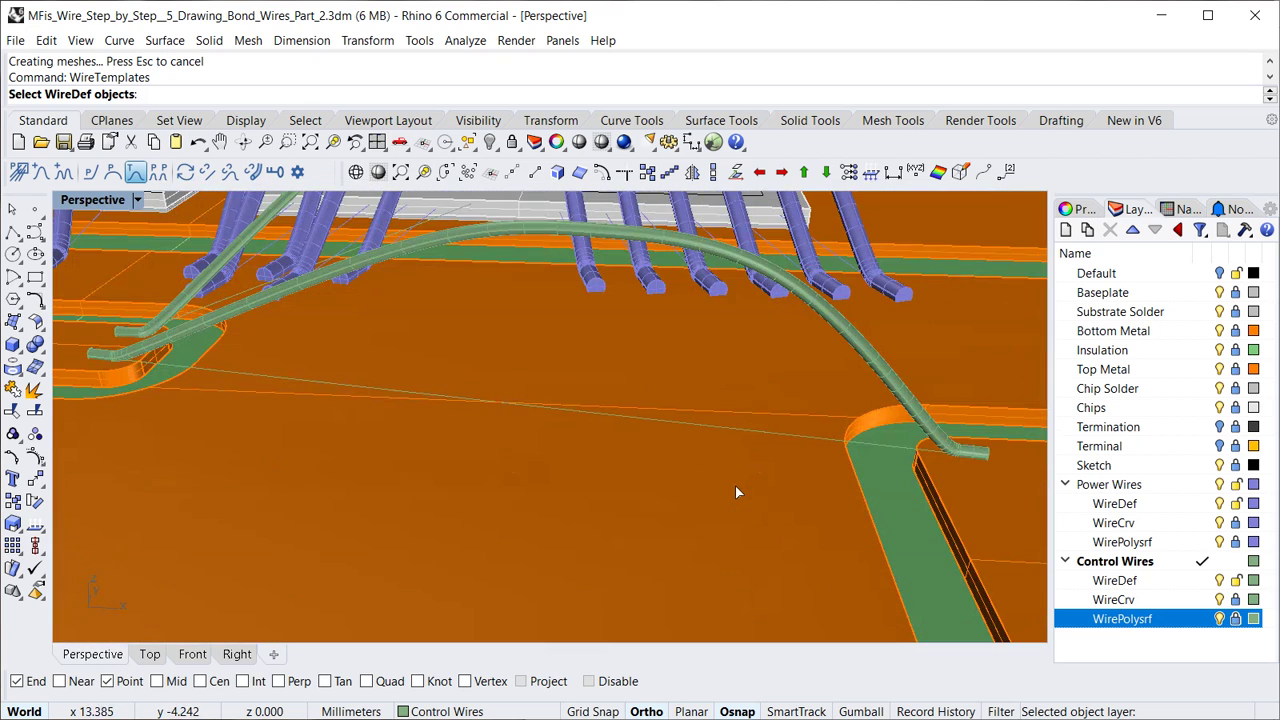
pyautogui.click(703, 426)
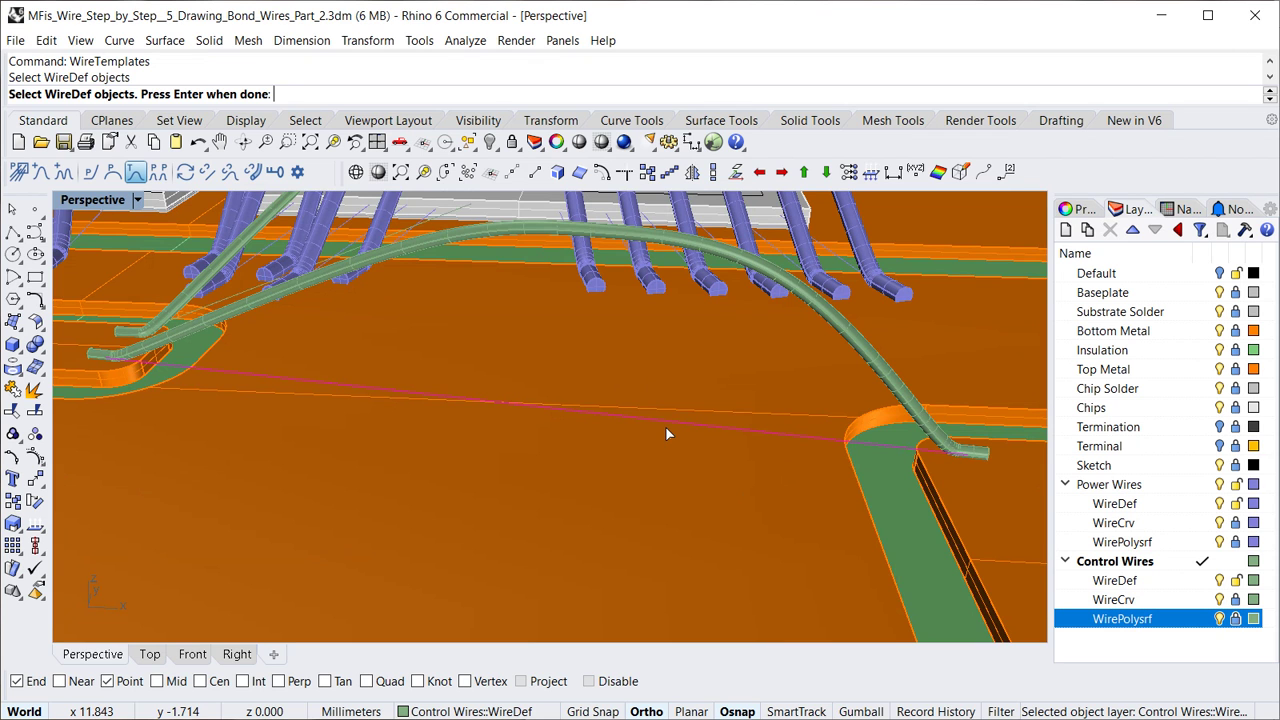
pyautogui.press('Return')
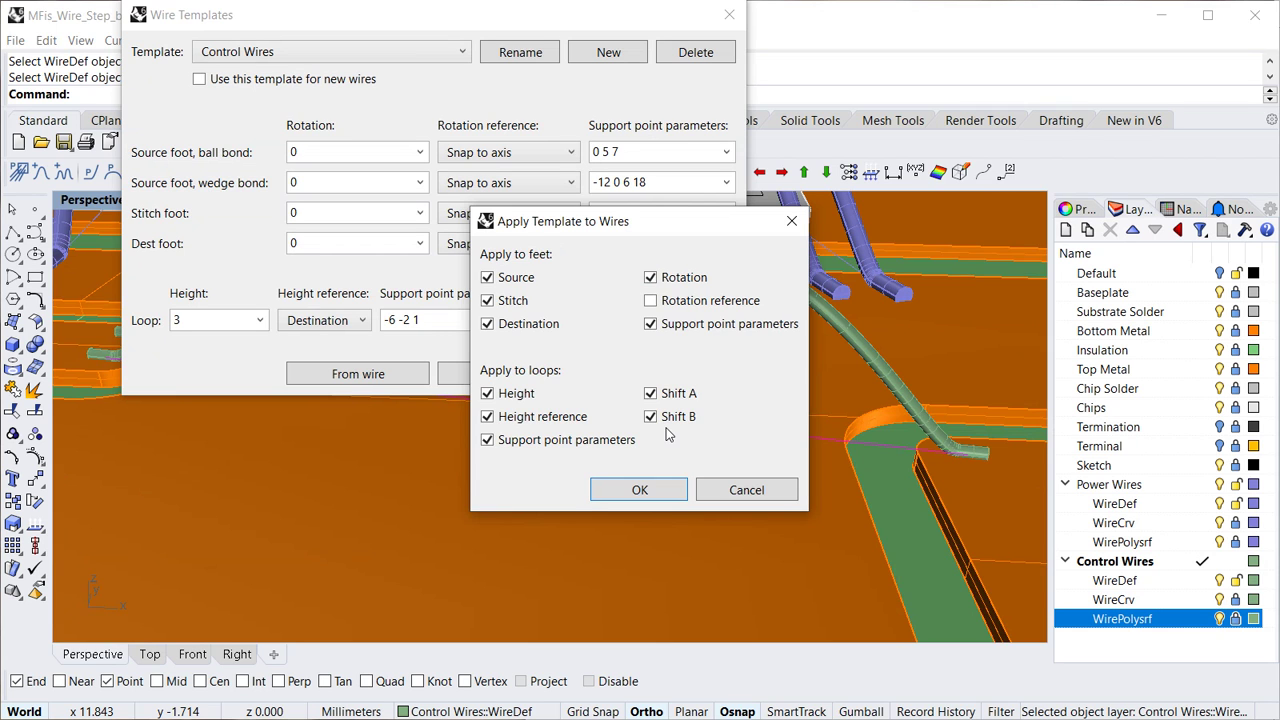
pyautogui.click(650, 301)
pyautogui.click(640, 490)
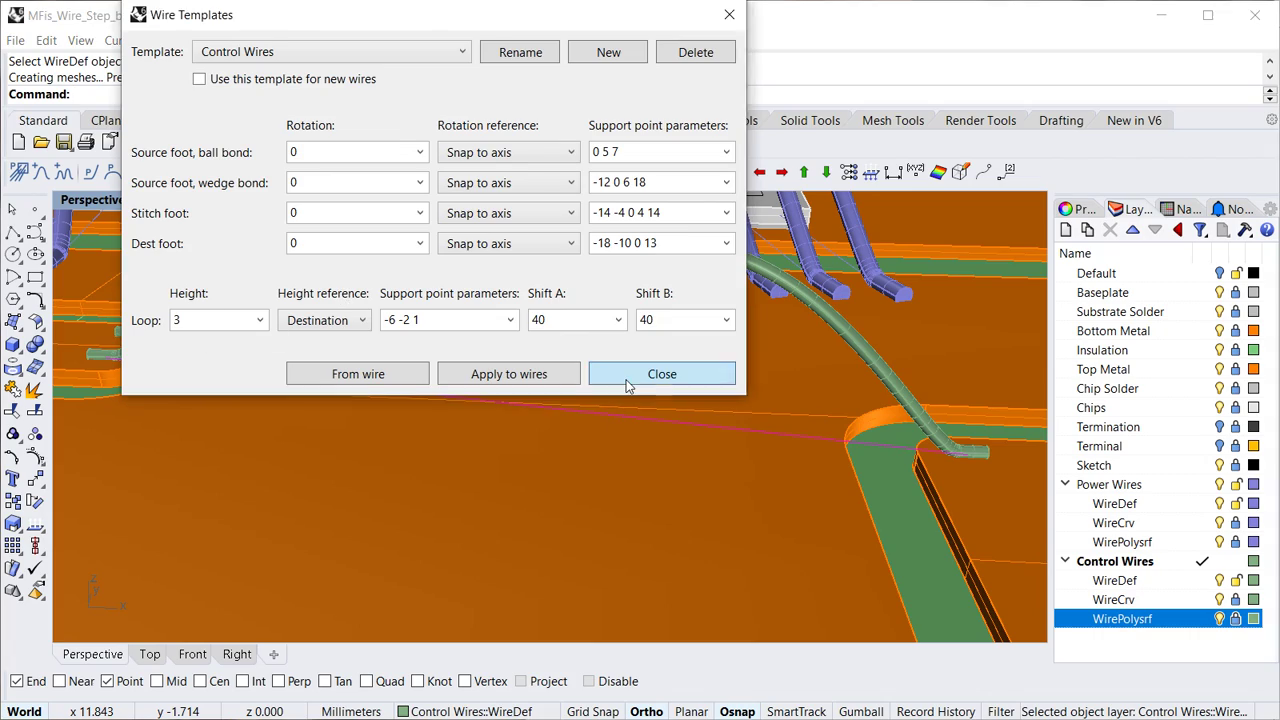
pyautogui.click(661, 374)
# Examine the orientation of the control wire feet on the gate island and the metal pad from several angles
pyautogui.scroll(-5, 858, 490)
pyautogui.scroll(5, 500, 454)
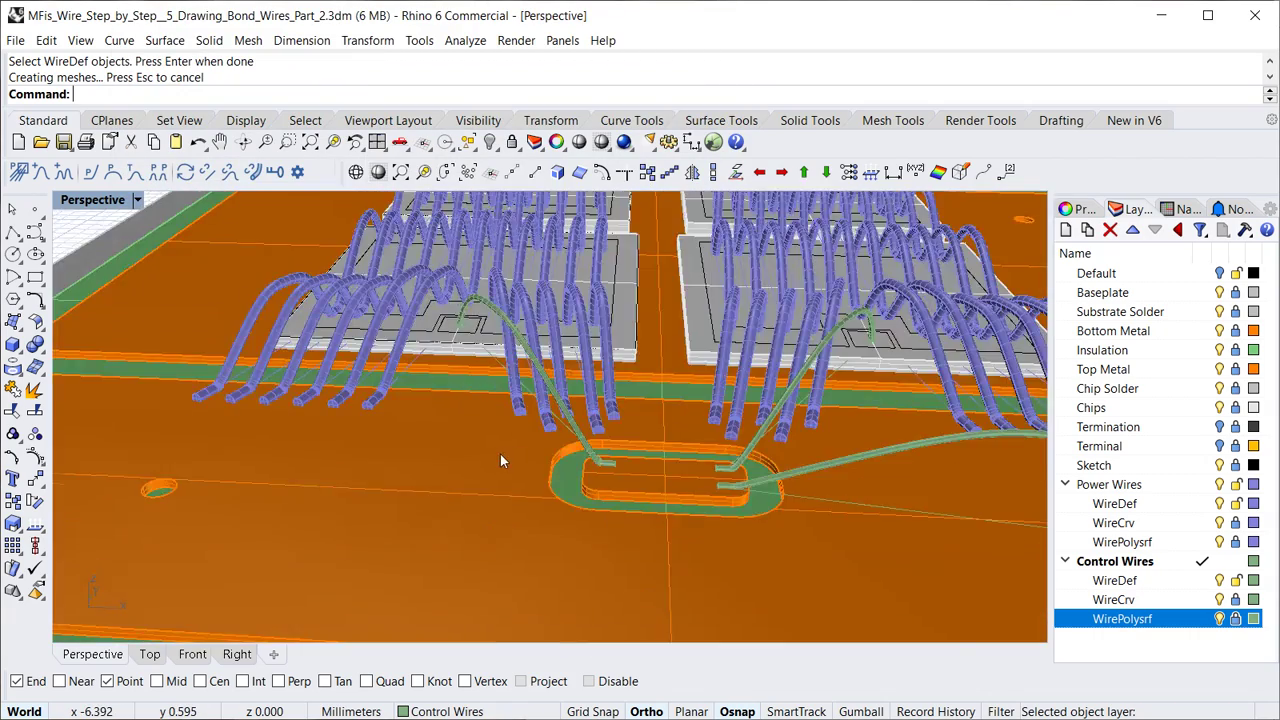
pyautogui.moveTo(500, 461); pyautogui.dragTo(611, 408, button='right')
pyautogui.moveTo(565, 437); pyautogui.dragTo(575, 445, button='right')
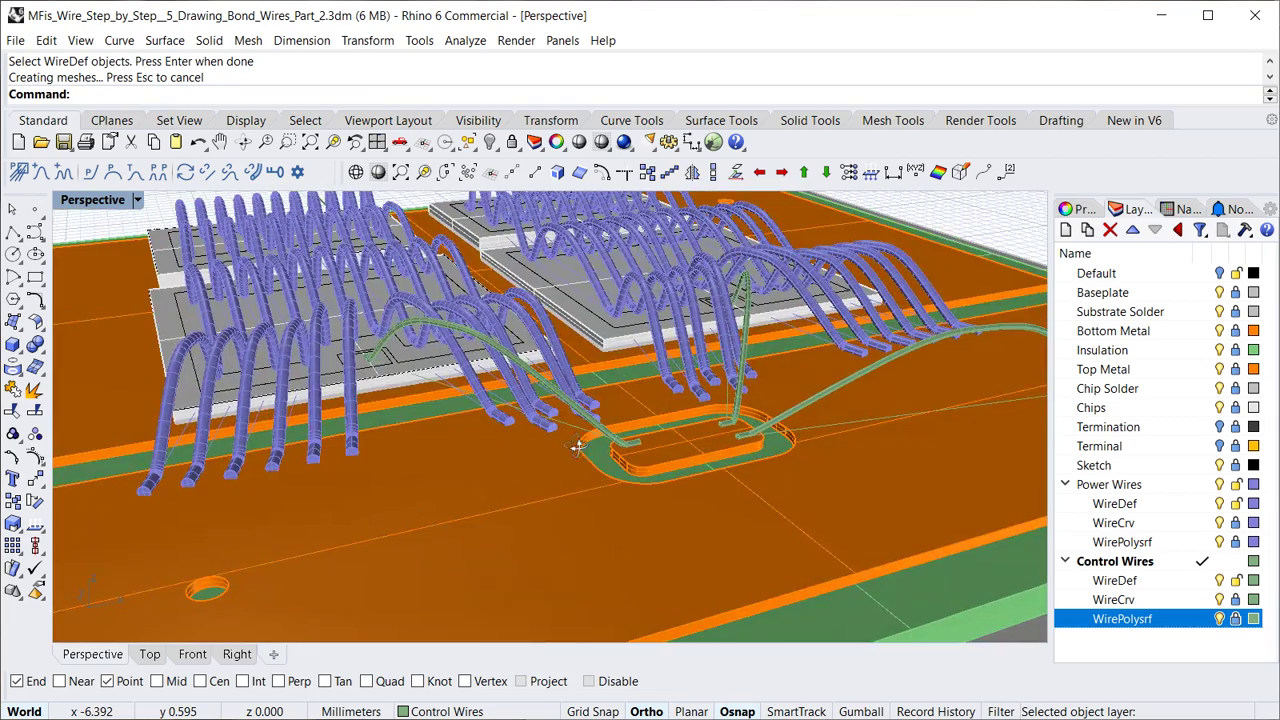
pyautogui.keyDown('shift'); pyautogui.moveTo(893, 455); pyautogui.dragTo(478, 510, button='right'); pyautogui.keyUp('shift')
pyautogui.scroll(6, 355, 472)
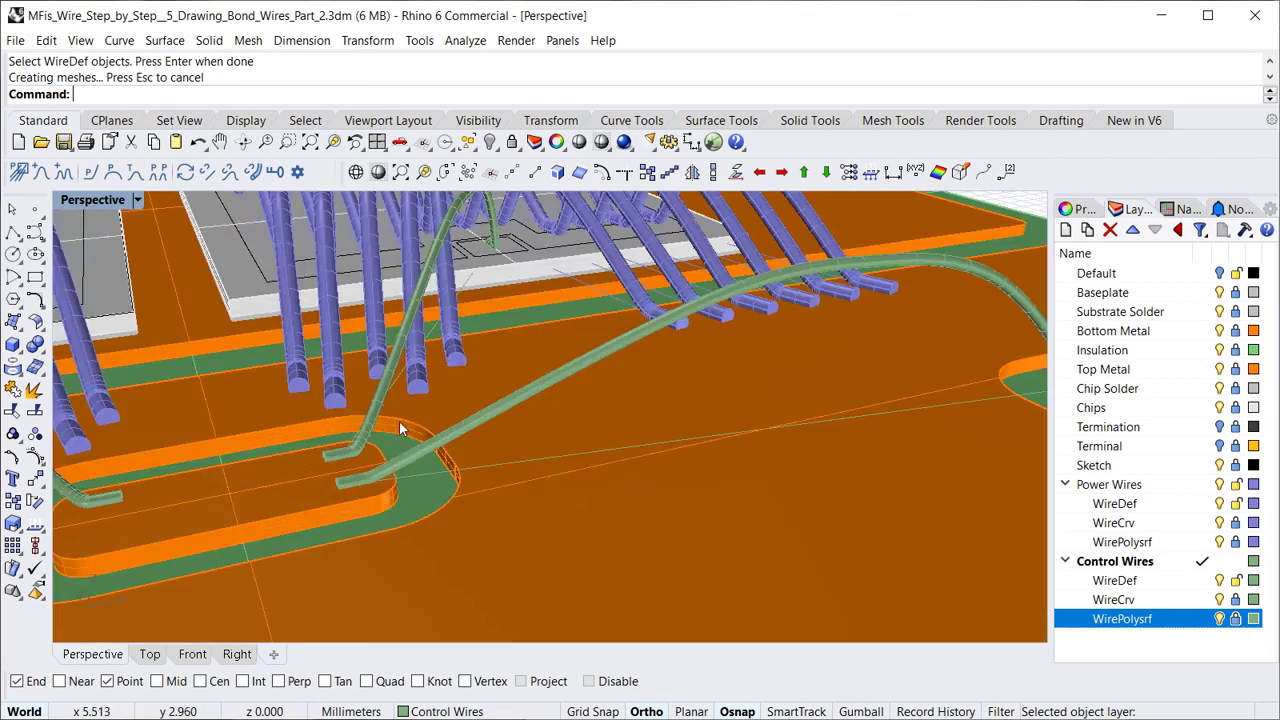
pyautogui.scroll(-5, 338, 471)
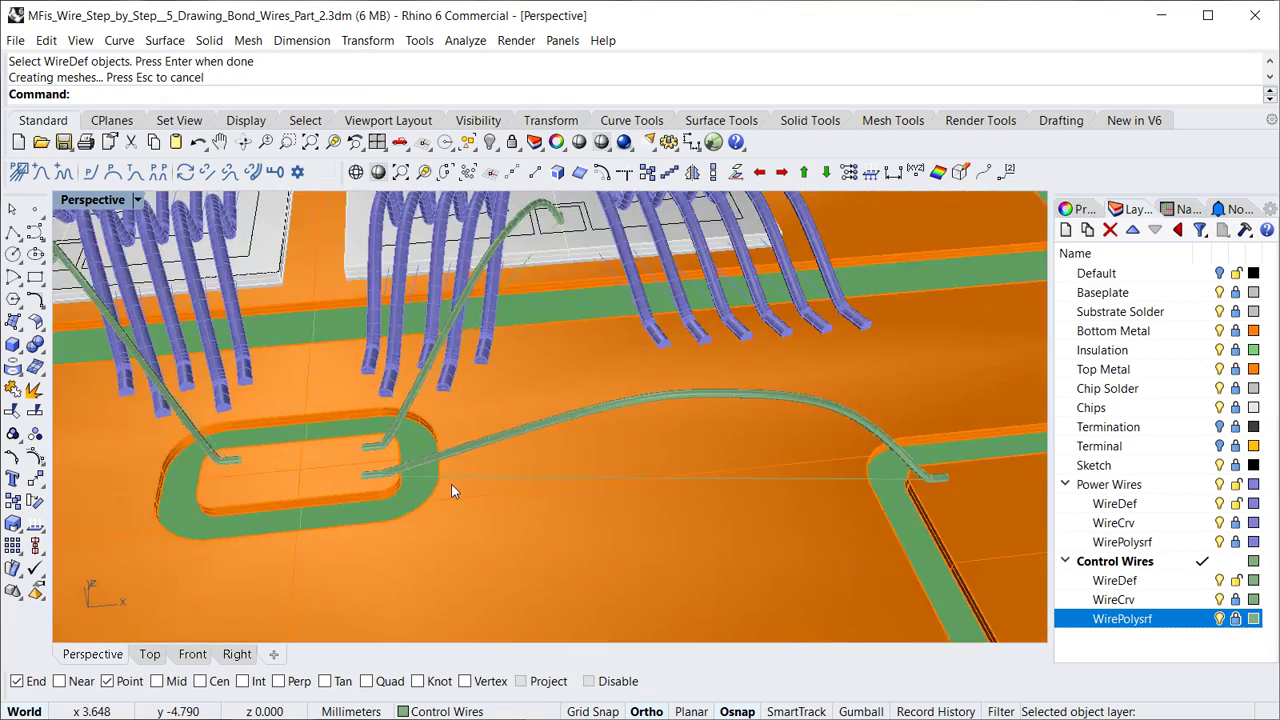
pyautogui.scroll(1, 404, 465)
pyautogui.moveTo(404, 465); pyautogui.dragTo(356, 460, button='right')
# Make Control Wires the template used for new wires
pyautogui.click(137, 172)
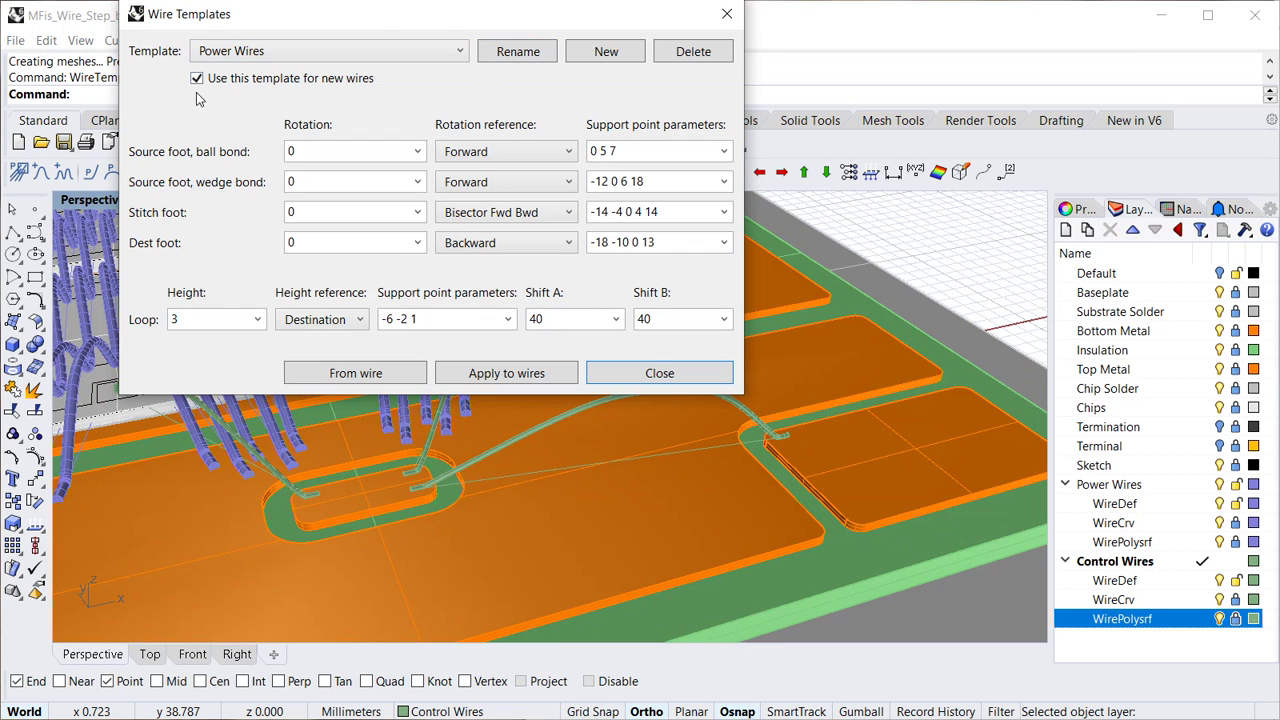
pyautogui.click(234, 54)
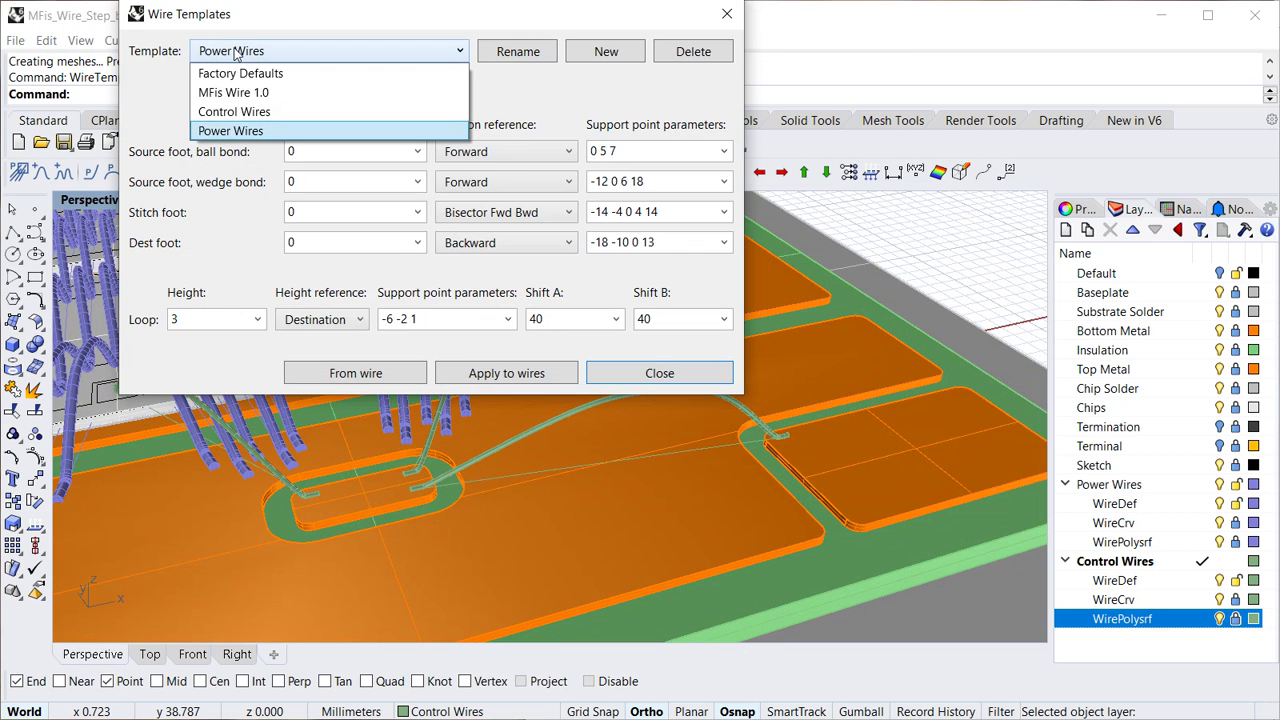
pyautogui.click(232, 110)
pyautogui.click(197, 78)
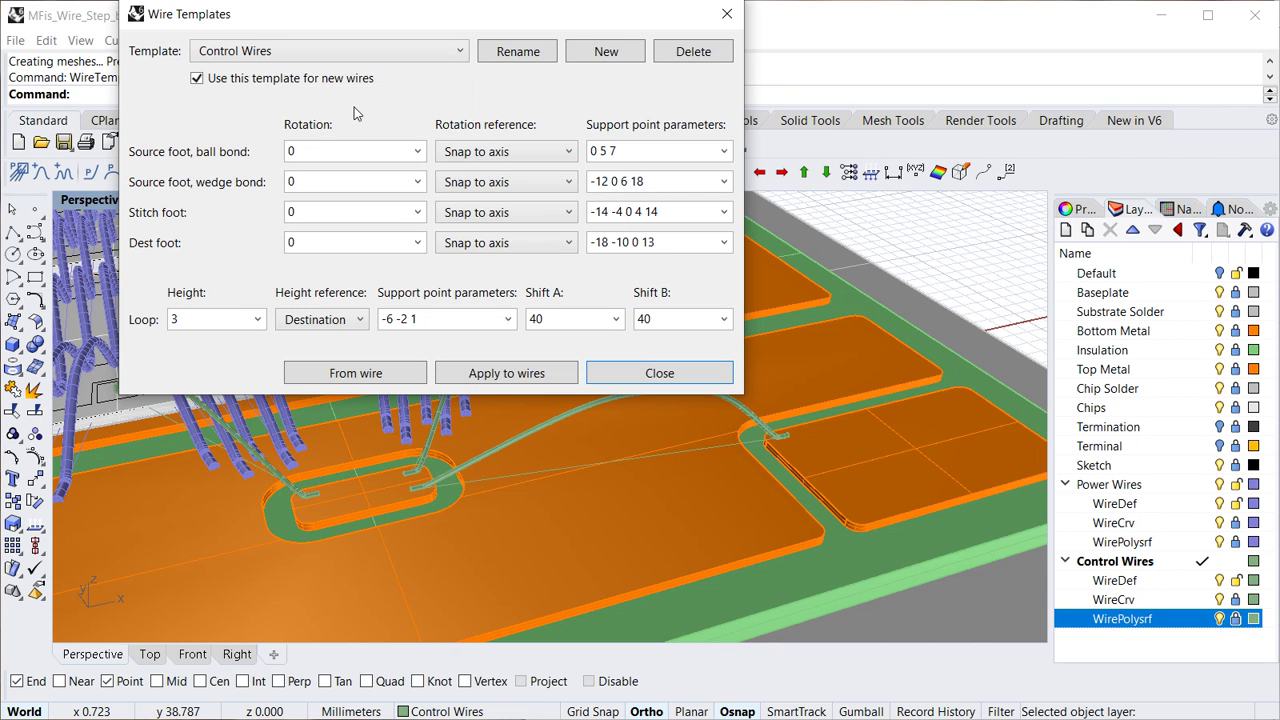
# Set the loop height of the Control Wires template to 2.5 and close the template settings
pyautogui.doubleClick(196, 317)
pyautogui.press('BackSpace')
pyautogui.write('2.5')
pyautogui.click(657, 374)
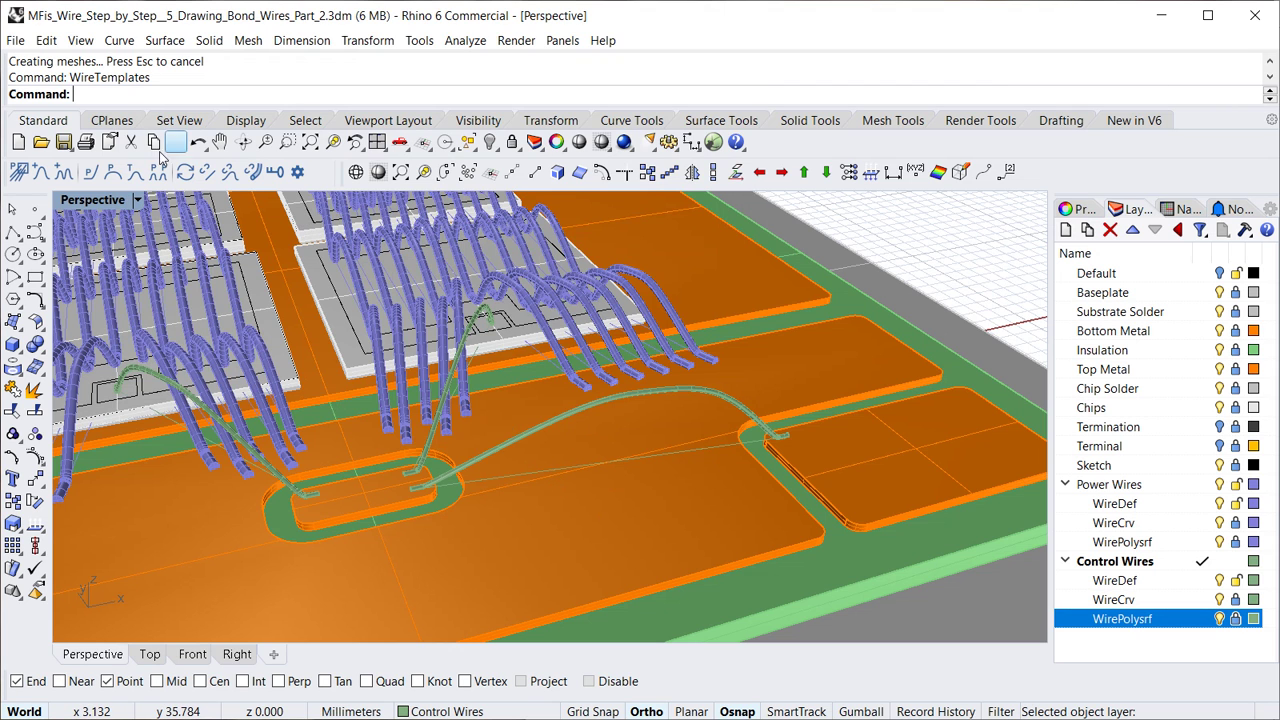
# Apply all foot and loop parameters of the Control Wires template to the wire between gate island and metal pad, and close the template settings
pyautogui.click(136, 173)
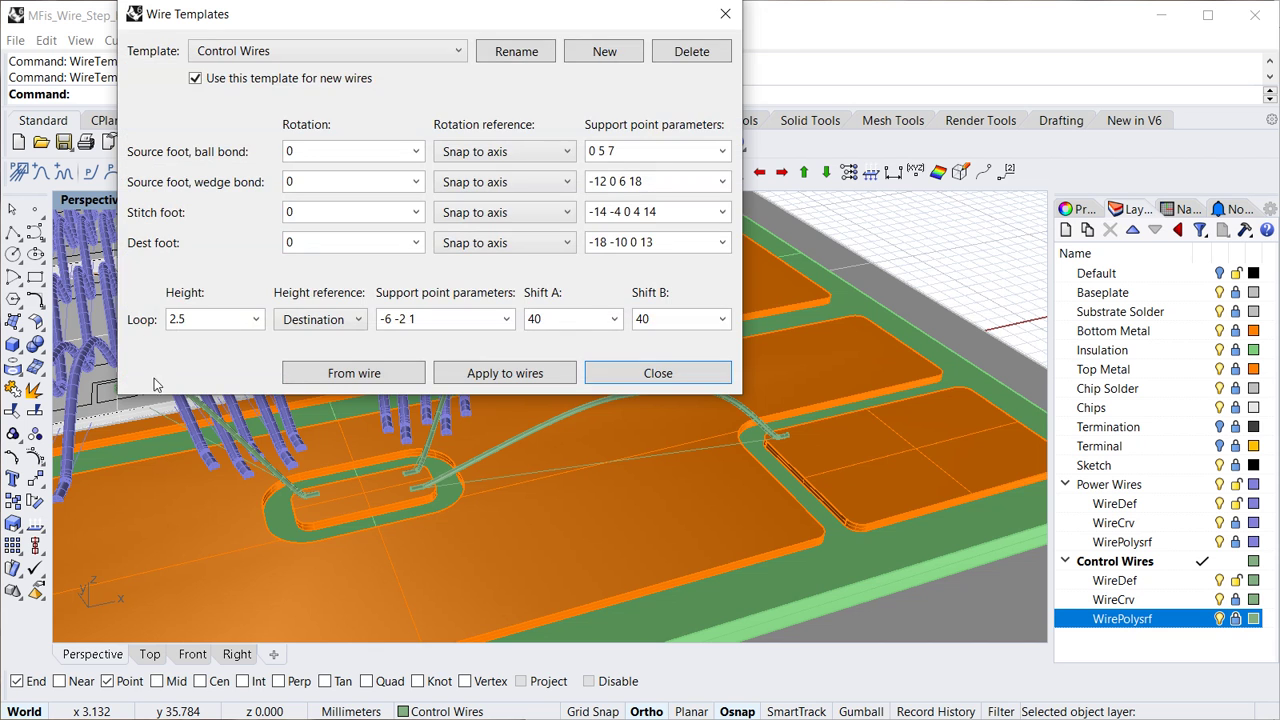
pyautogui.click(516, 376)
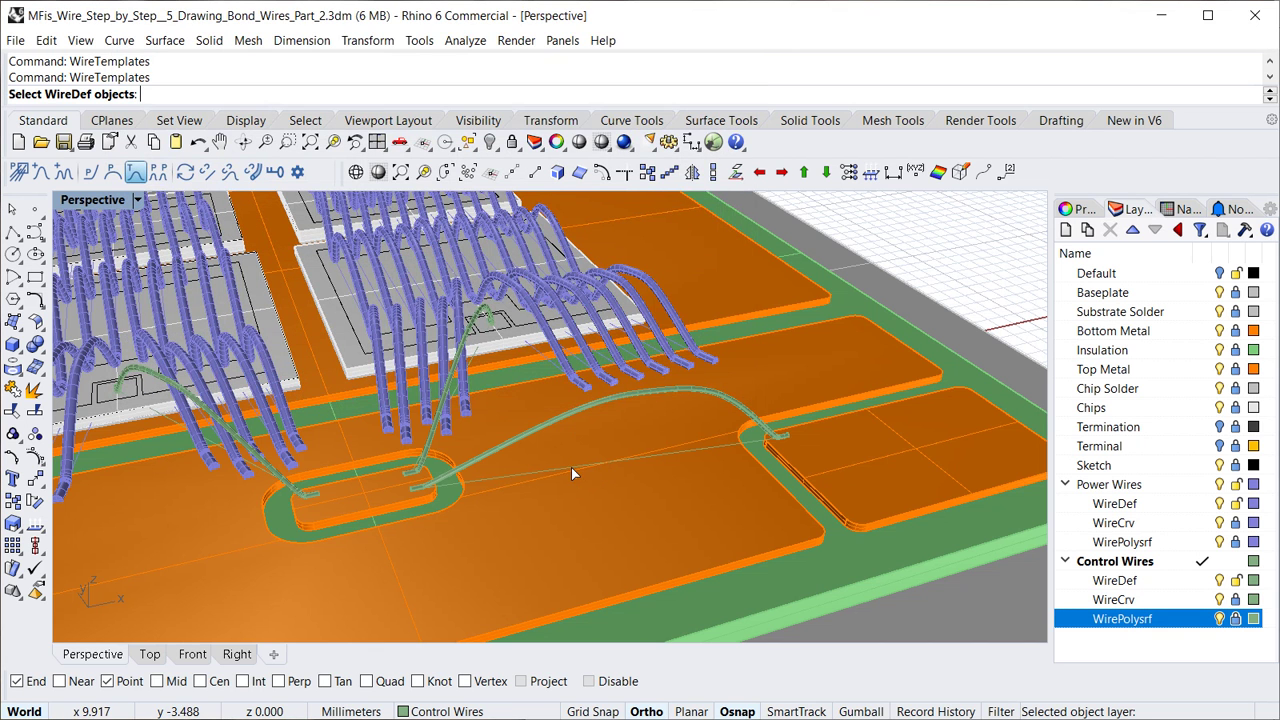
pyautogui.click(571, 467)
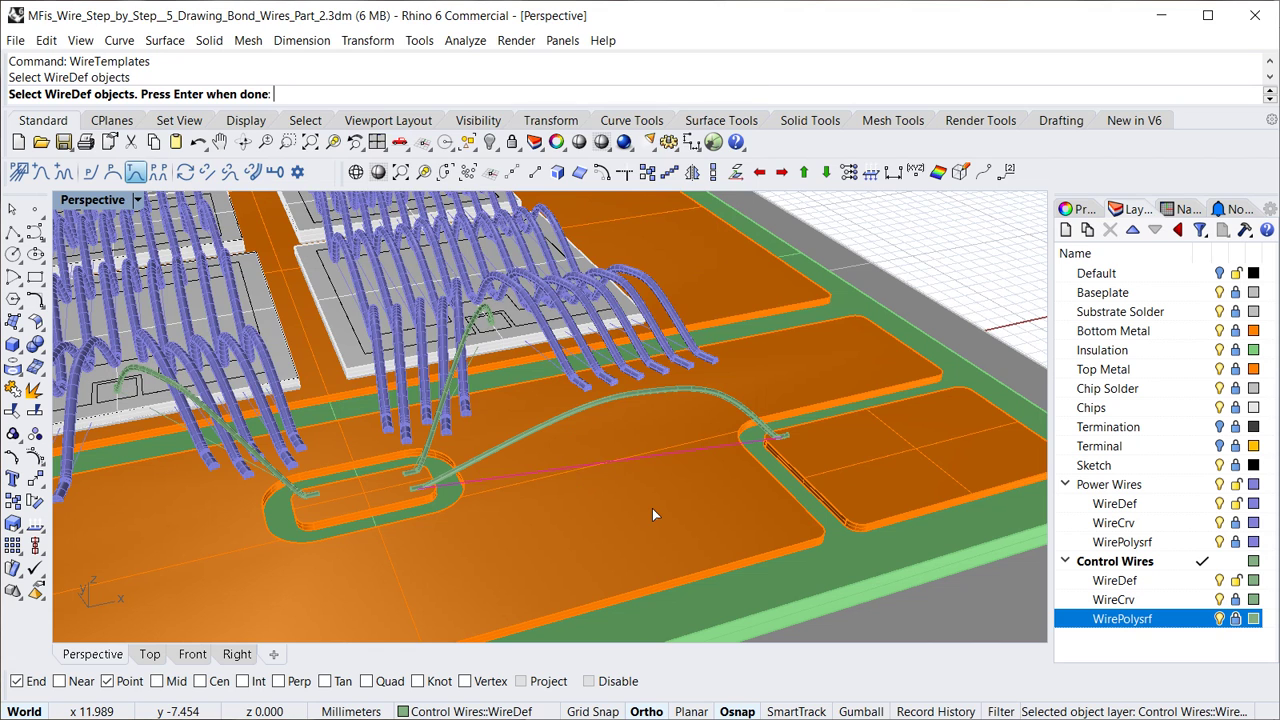
pyautogui.press('Return')
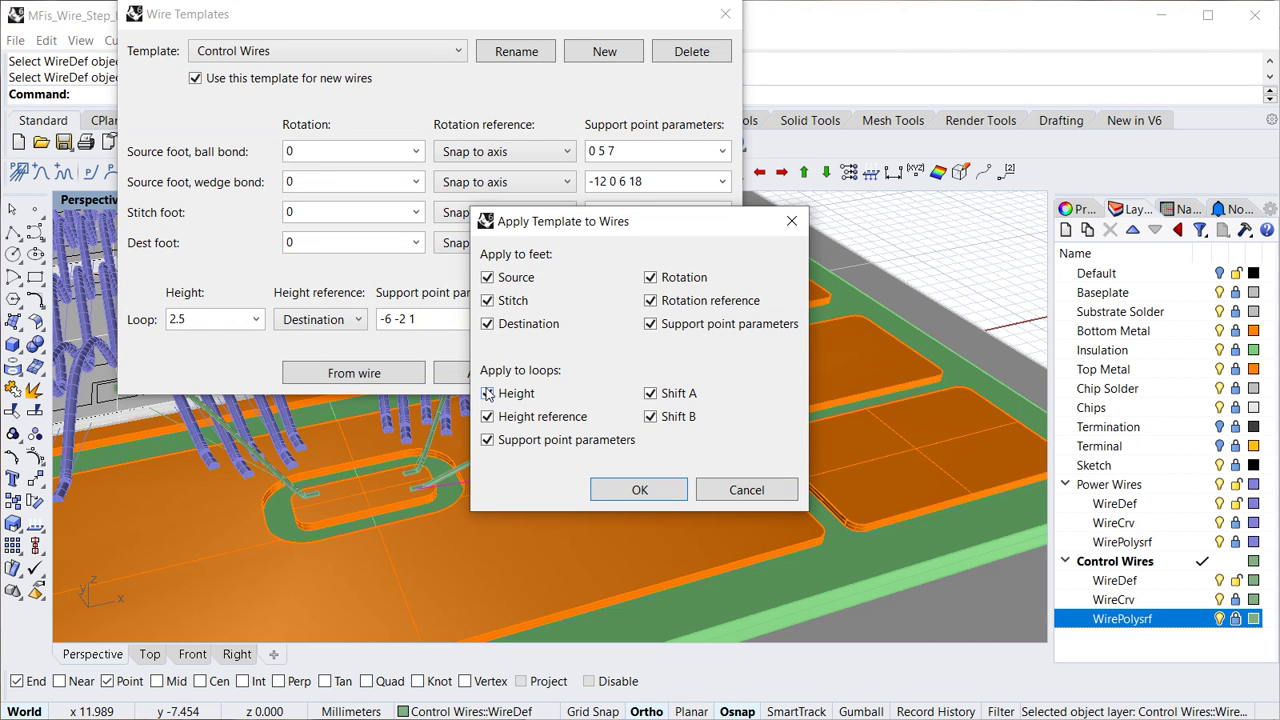
pyautogui.click(638, 489)
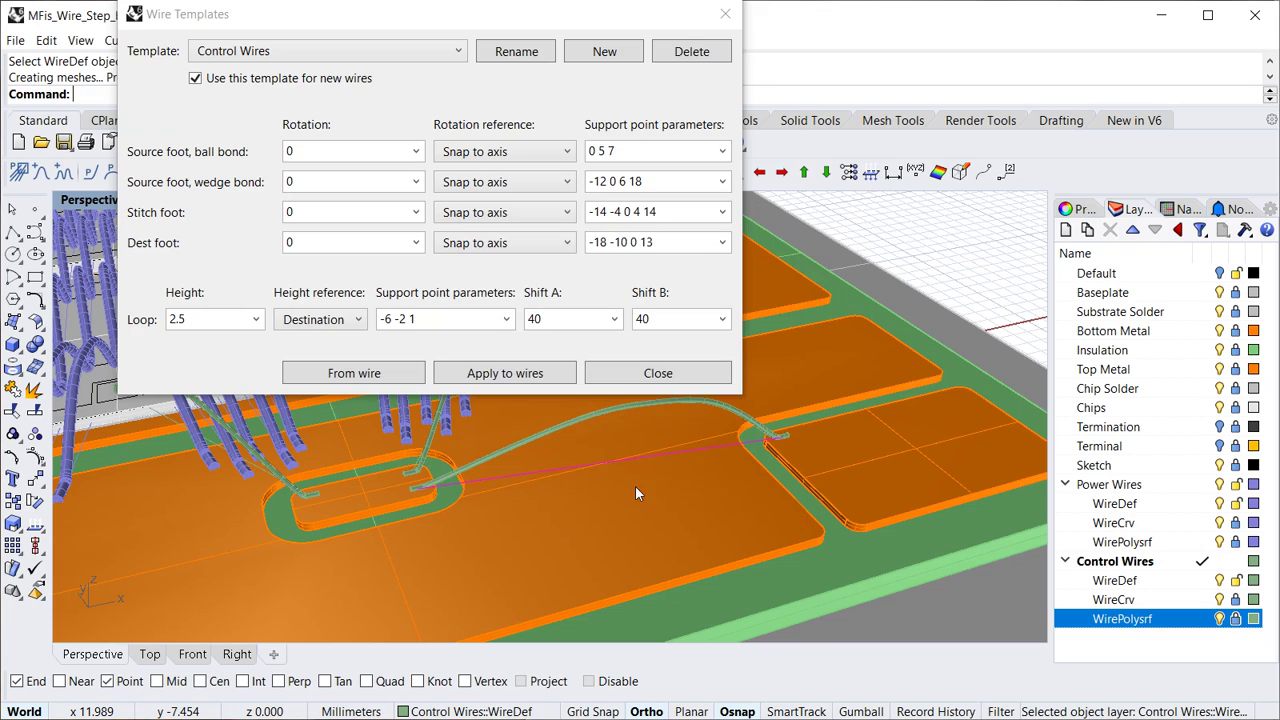
pyautogui.click(662, 378)
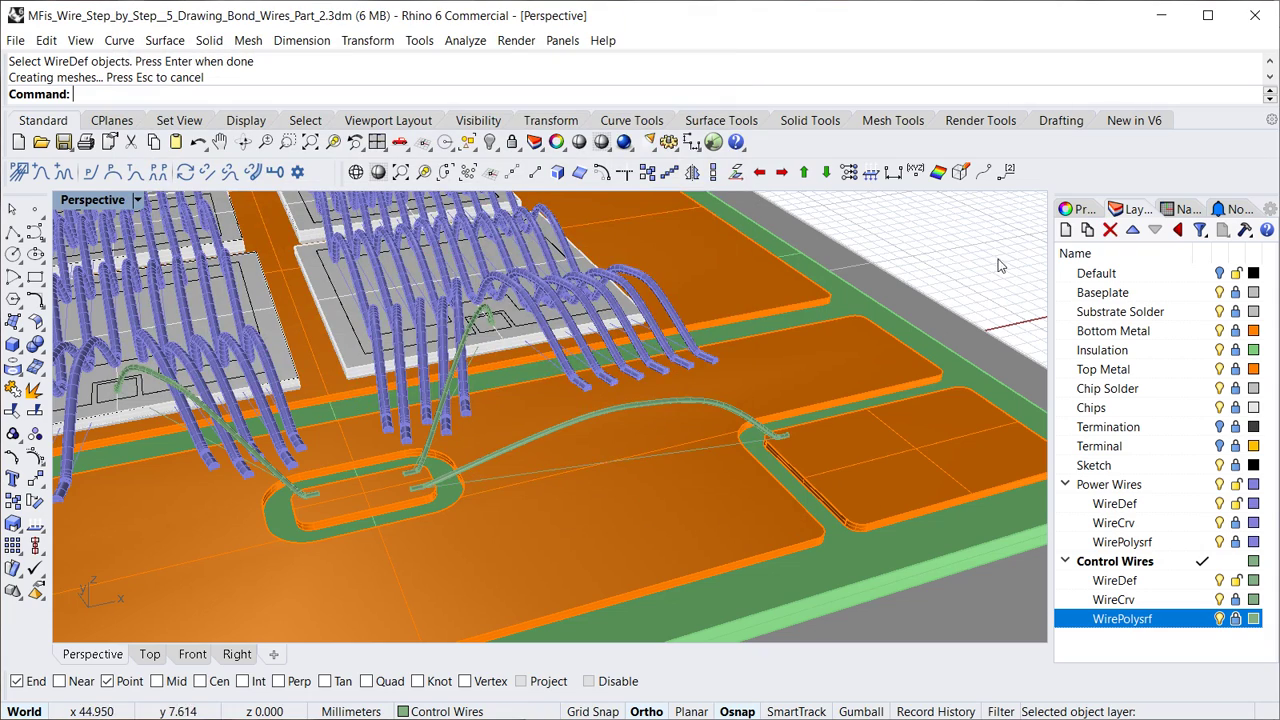
# Set the Loop 1 height to 2.5 for the outermost power wire at the chip edge and apply it
pyautogui.scroll(-6, 506, 414)
pyautogui.moveTo(543, 451); pyautogui.dragTo(620, 425, button='right')
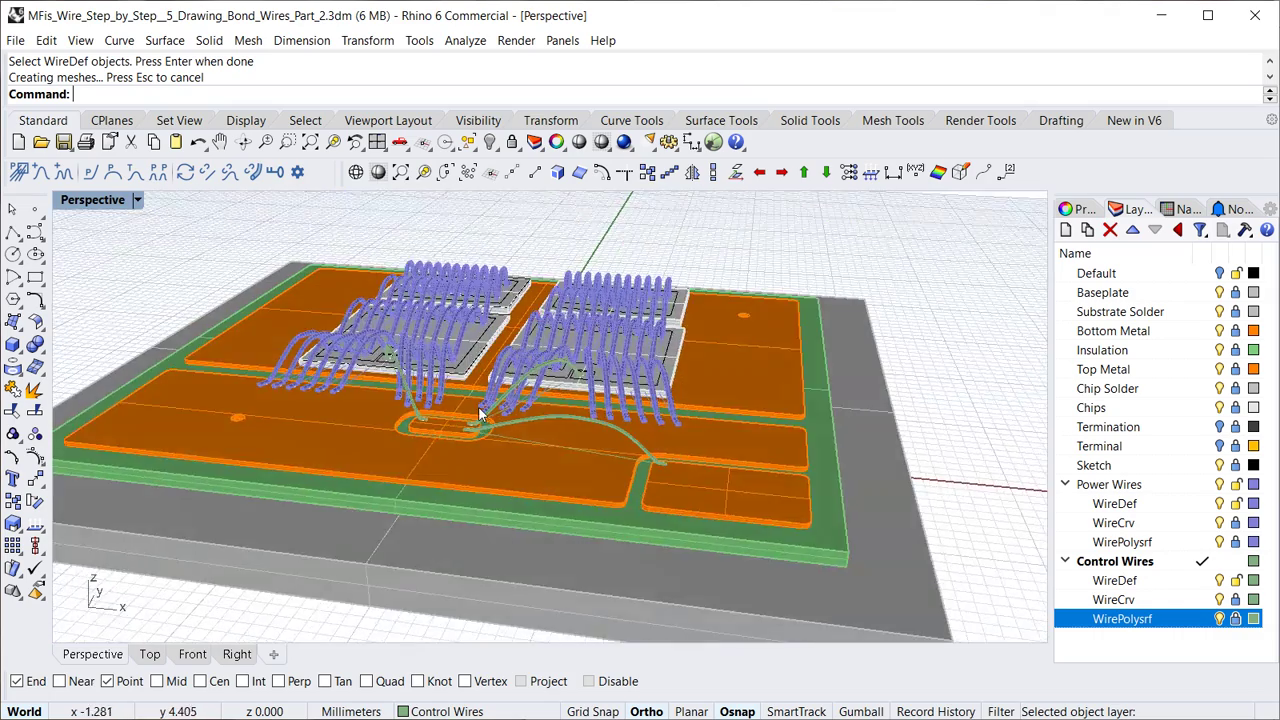
pyautogui.scroll(7, 497, 410)
pyautogui.scroll(-2, 499, 410)
pyautogui.moveTo(501, 410); pyautogui.dragTo(500, 473, button='right')
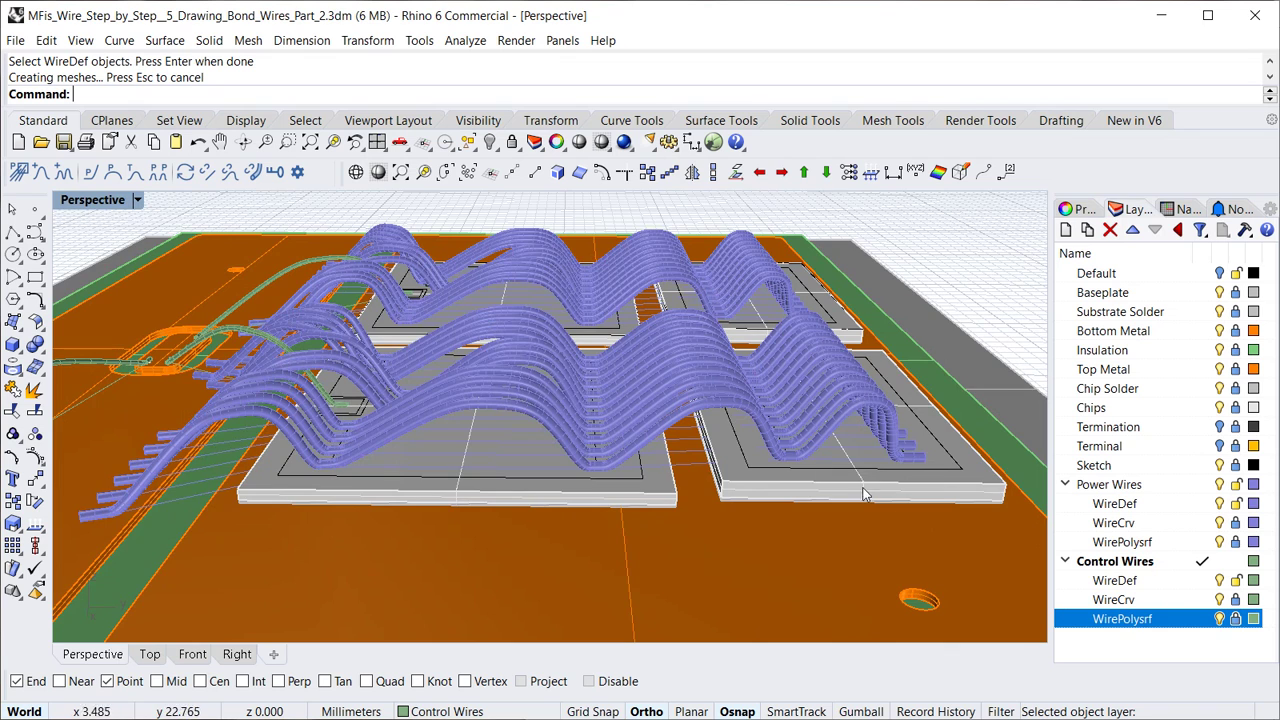
pyautogui.scroll(5, 952, 481)
pyautogui.moveTo(951, 475); pyautogui.dragTo(886, 479, button='right')
pyautogui.moveTo(570, 414); pyautogui.dragTo(614, 427, button='right')
pyautogui.click(614, 431)
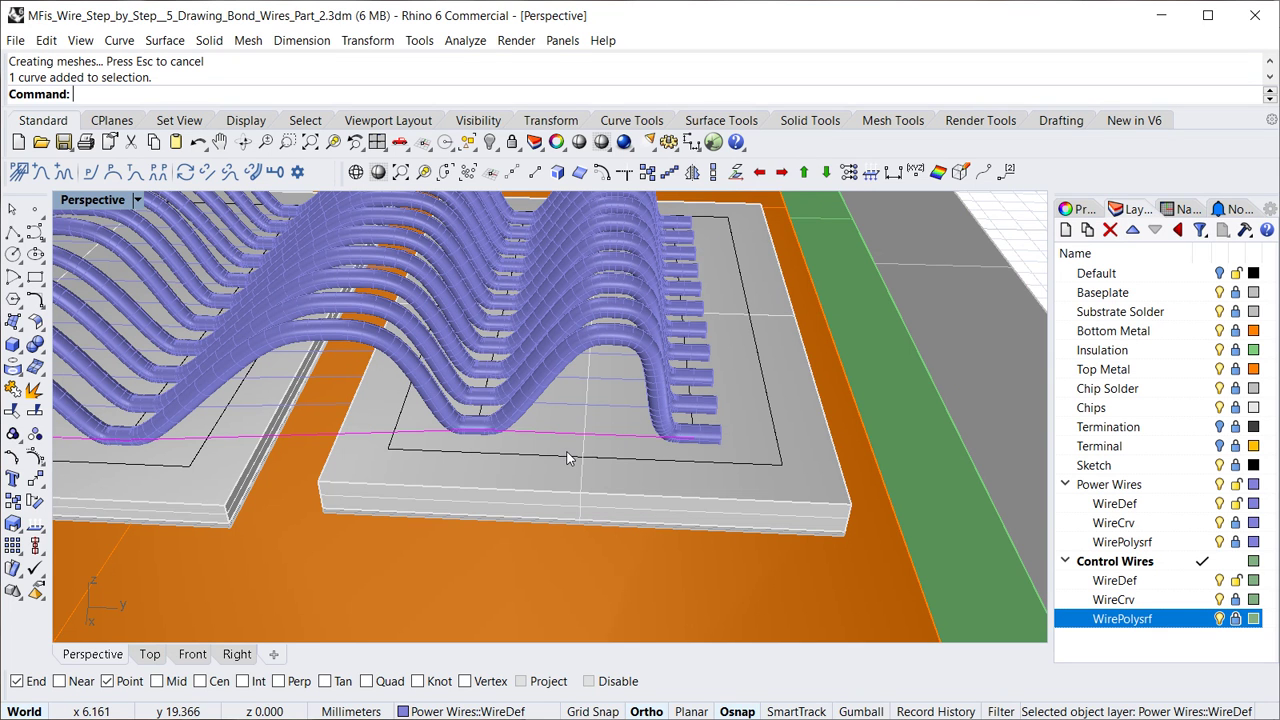
pyautogui.click(136, 174)
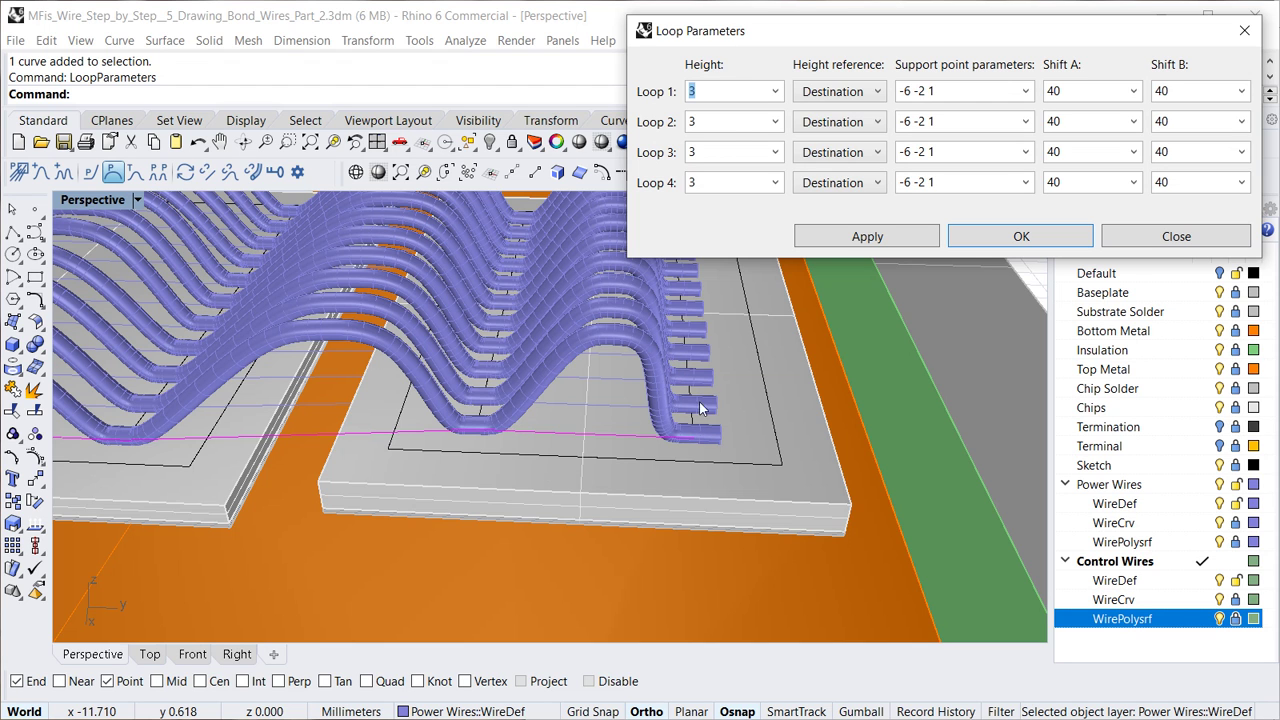
pyautogui.click(716, 90)
pyautogui.write('2.5')
pyautogui.click(877, 238)
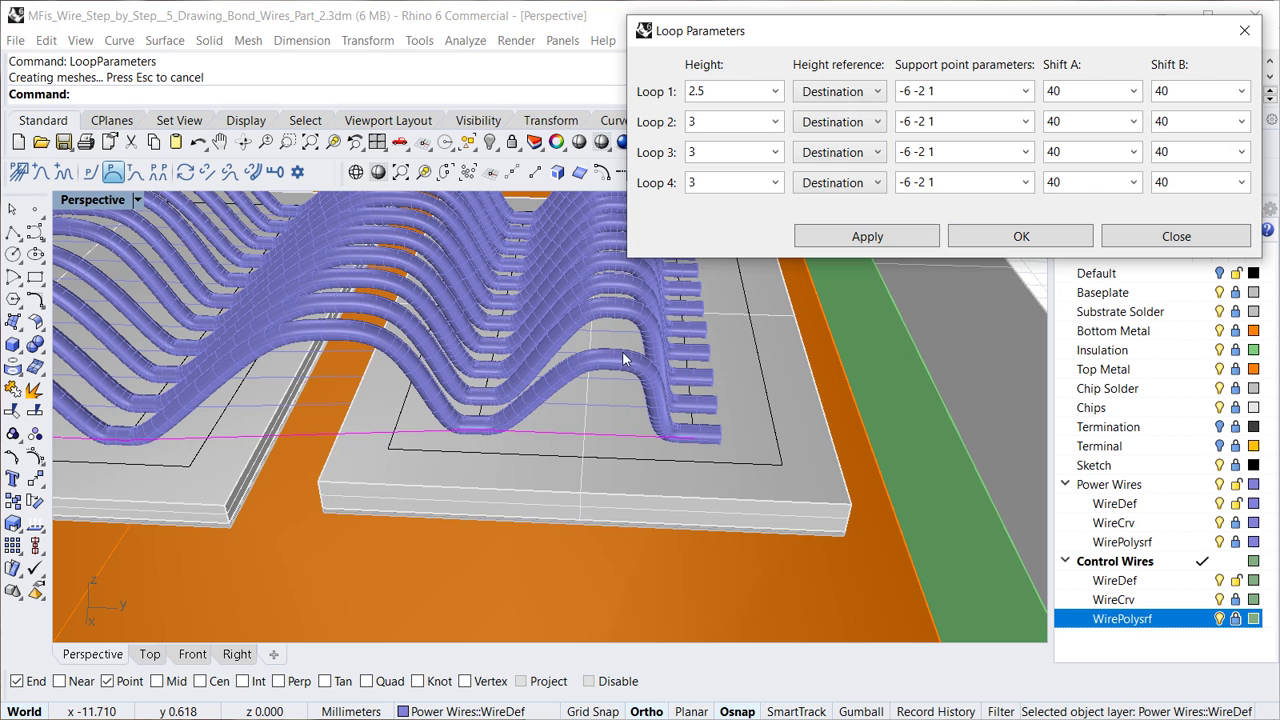
# Set the Loop 1 support point parameters of the selected power wire to -4 -1 1 and confirm the loop settings
pyautogui.click(908, 93)
pyautogui.click(912, 93)
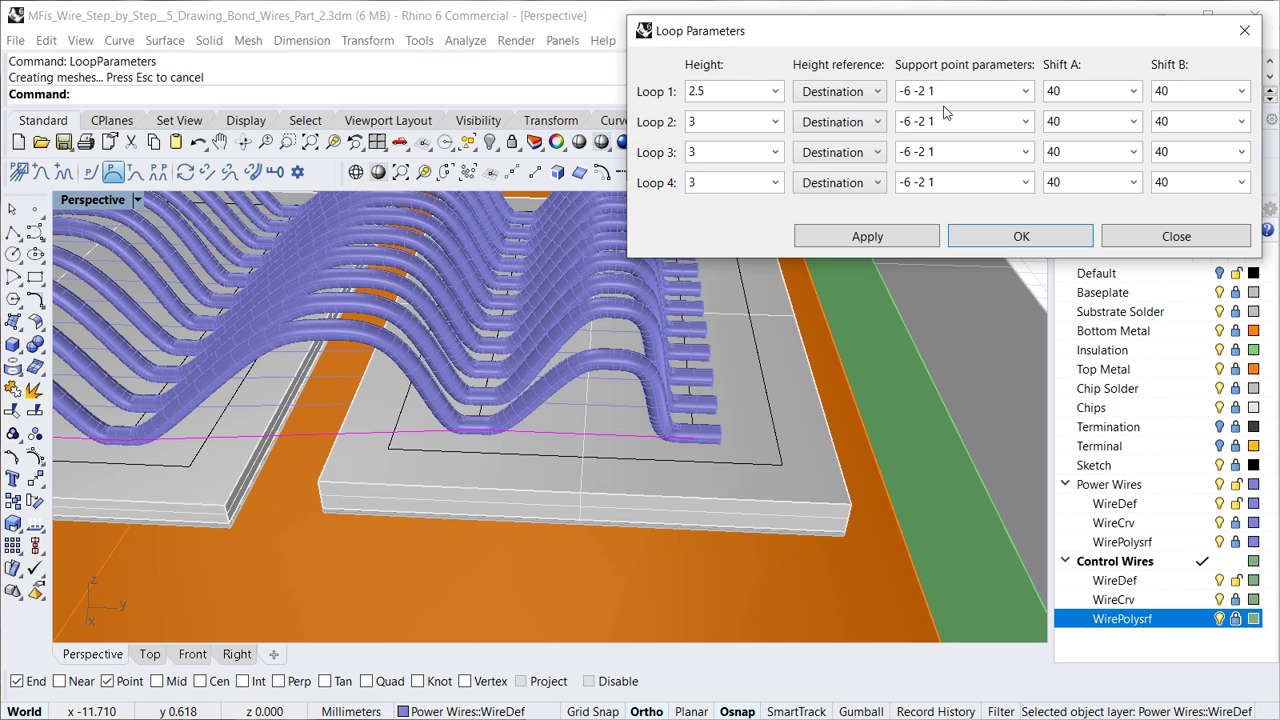
pyautogui.press('BackSpace')
pyautogui.write('4')
pyautogui.press('Right')
pyautogui.press('Right')
pyautogui.press('Right')
pyautogui.click(891, 238)
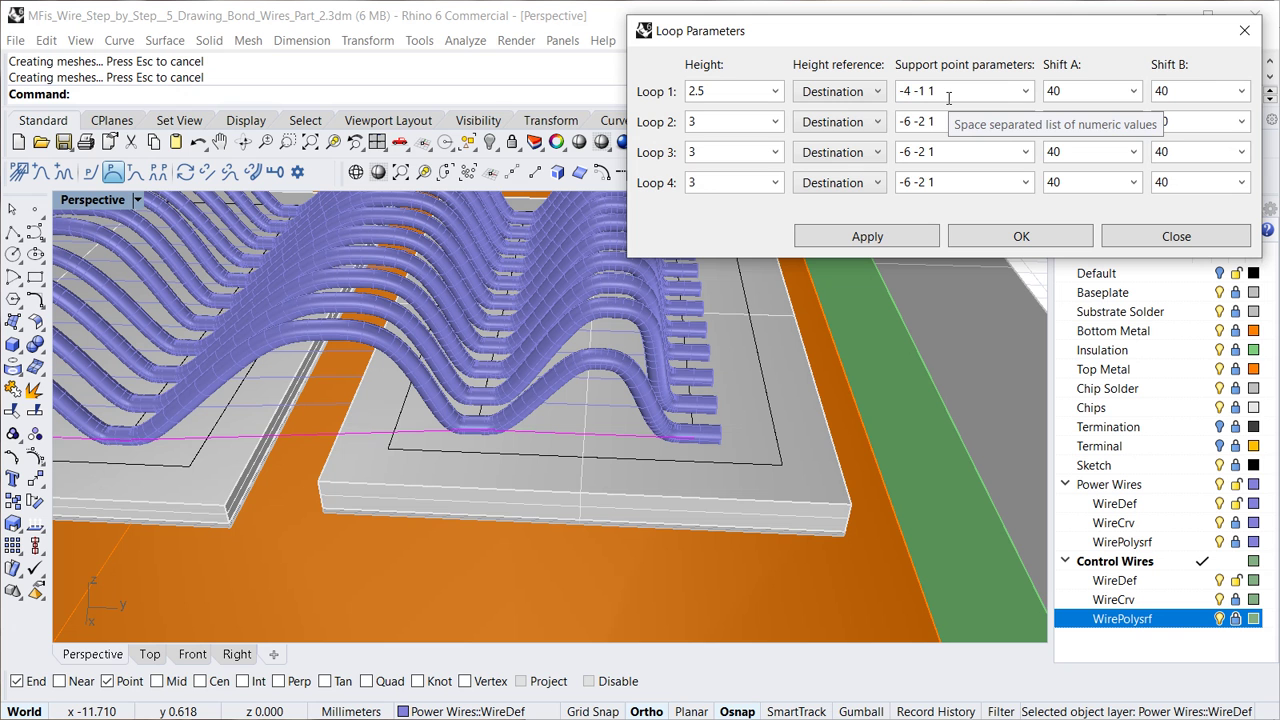
pyautogui.click(1021, 237)
# Copy all foot and loop parameters from the edited power wire to the other power wires in both chip groups
pyautogui.scroll(-5, 368, 438)
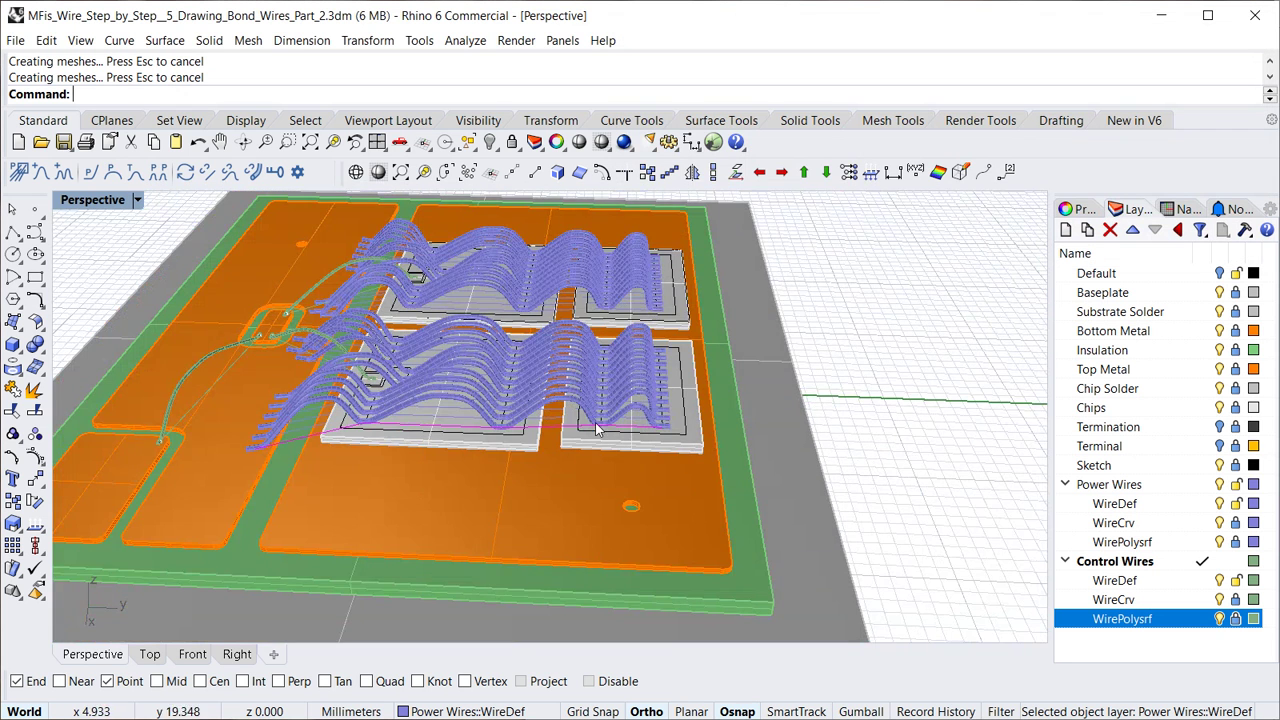
pyautogui.scroll(3, 368, 438)
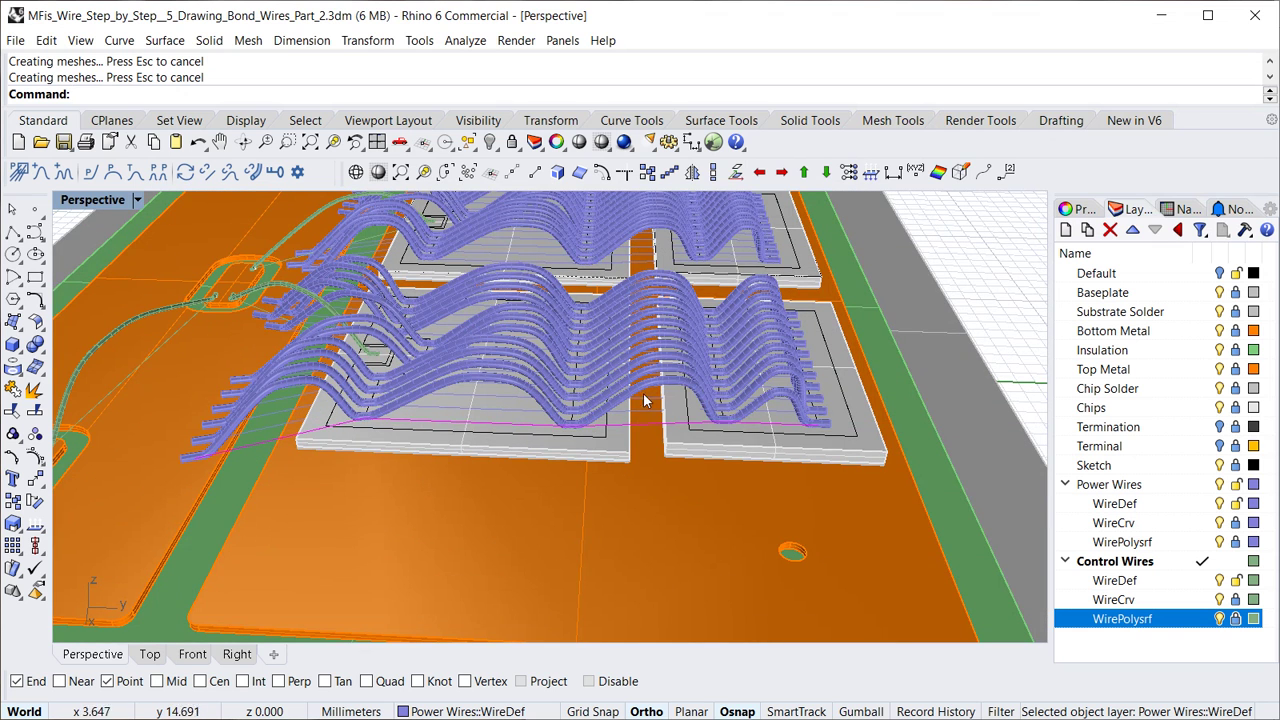
pyautogui.scroll(3, 763, 417)
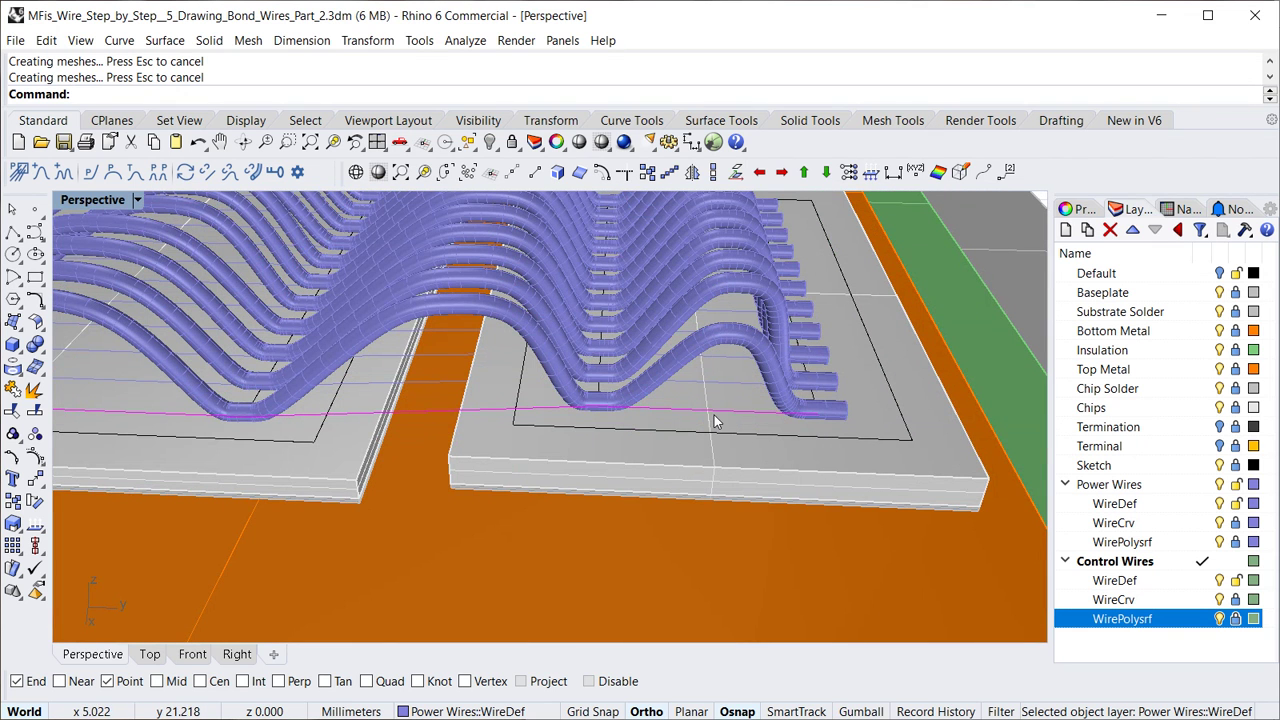
pyautogui.scroll(-5, 684, 418)
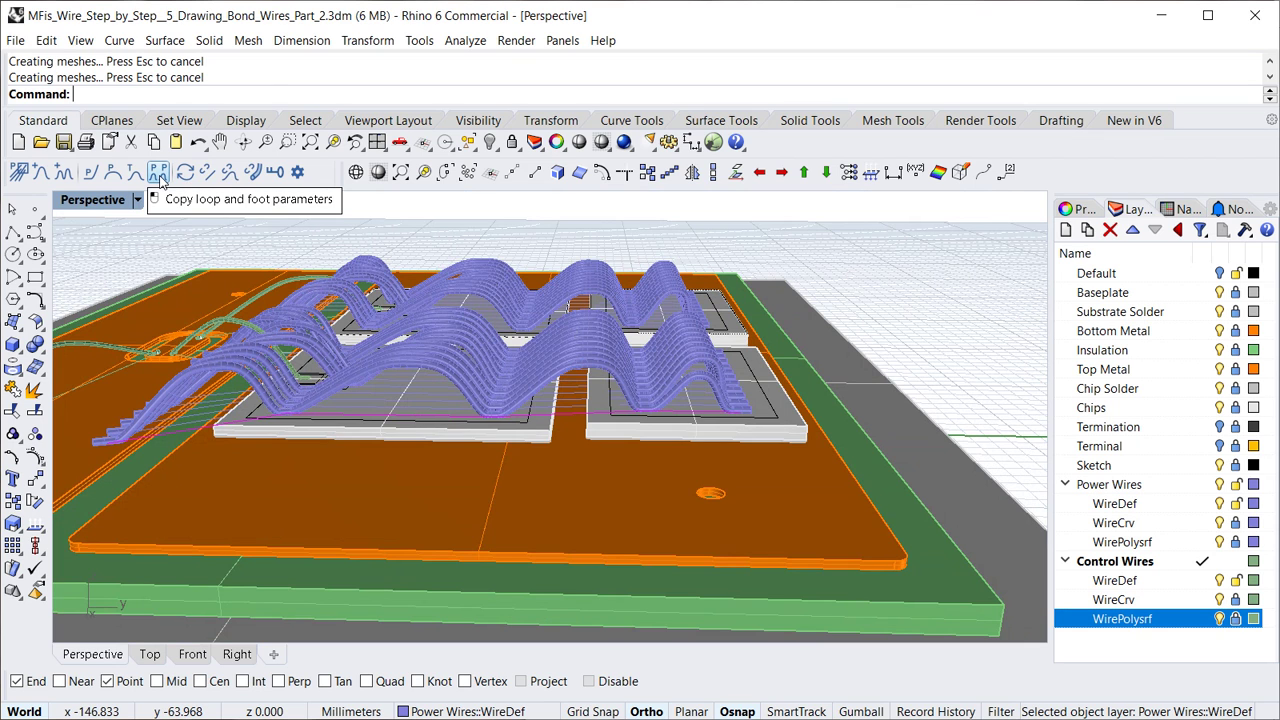
pyautogui.click(160, 179)
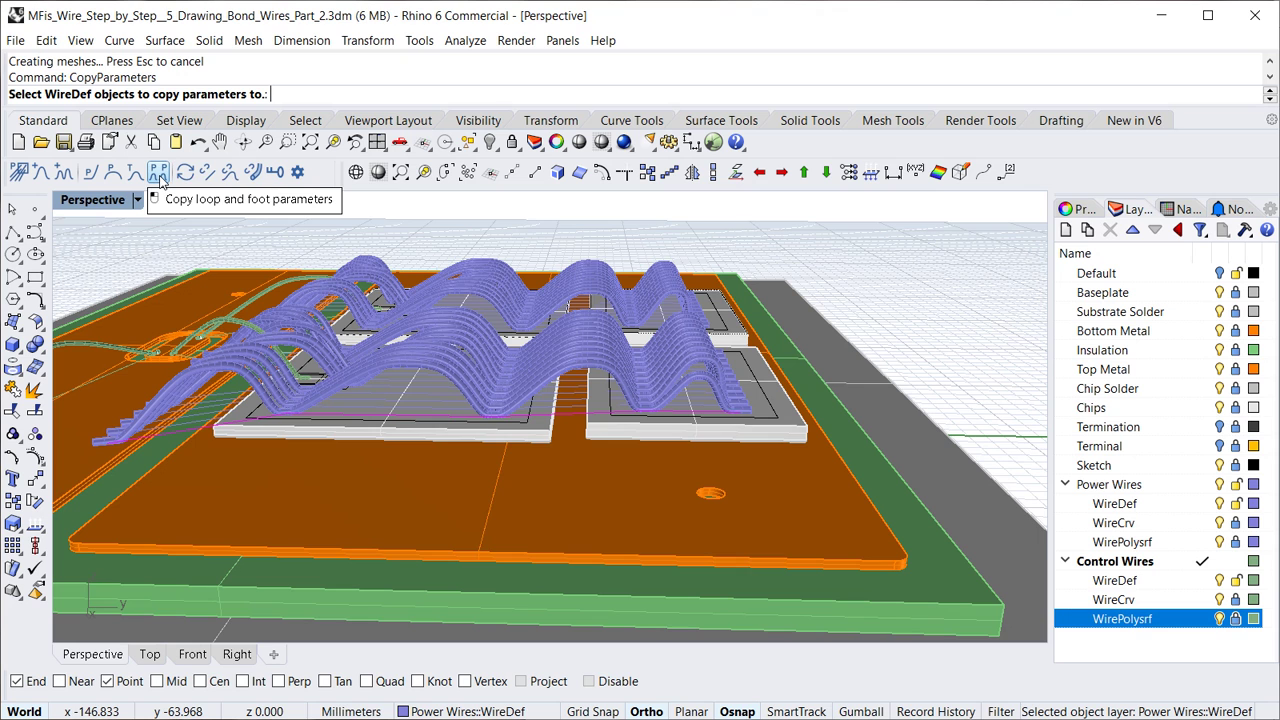
pyautogui.moveTo(636, 447); pyautogui.dragTo(556, 262)
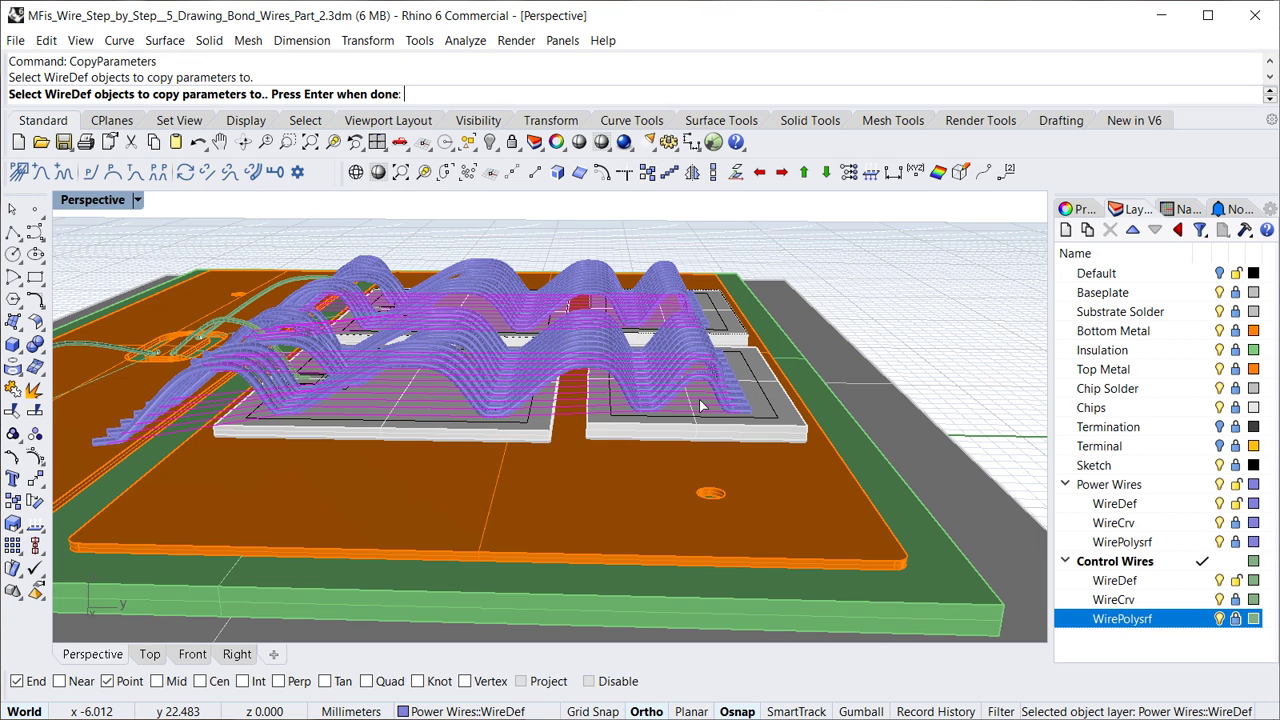
pyautogui.press('Return')
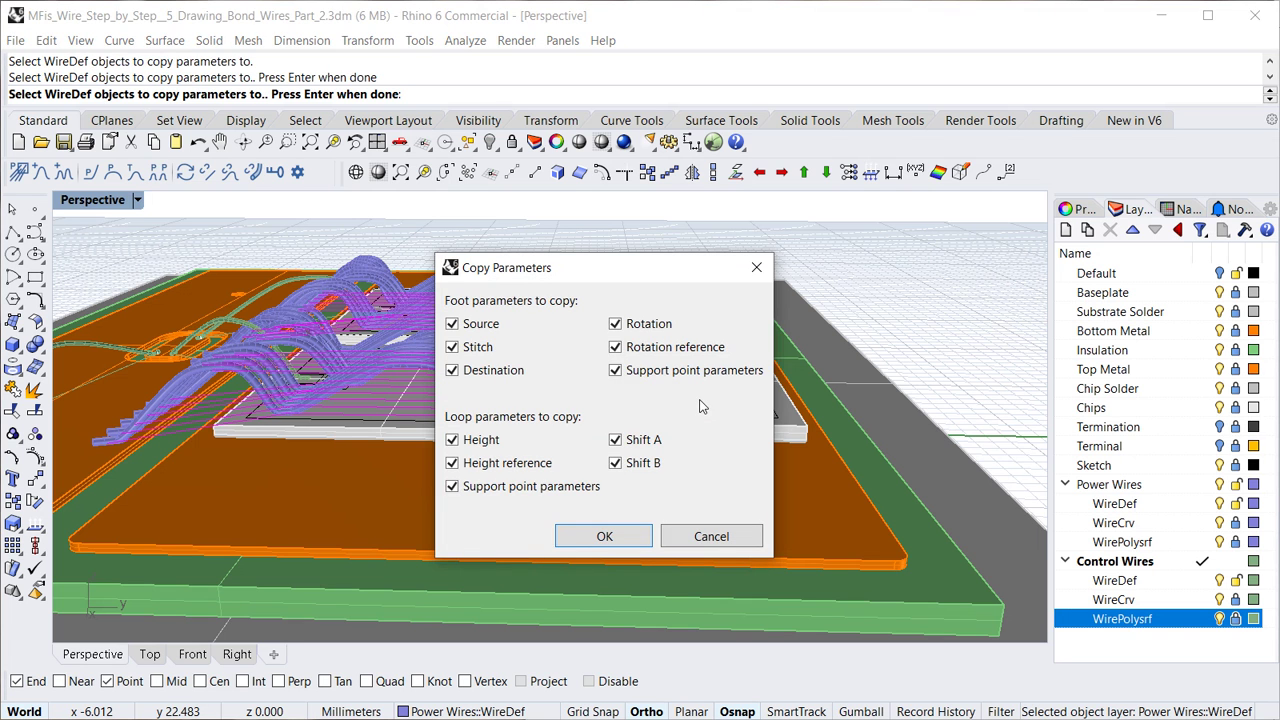
pyautogui.moveTo(658, 274); pyautogui.dragTo(1004, 85)
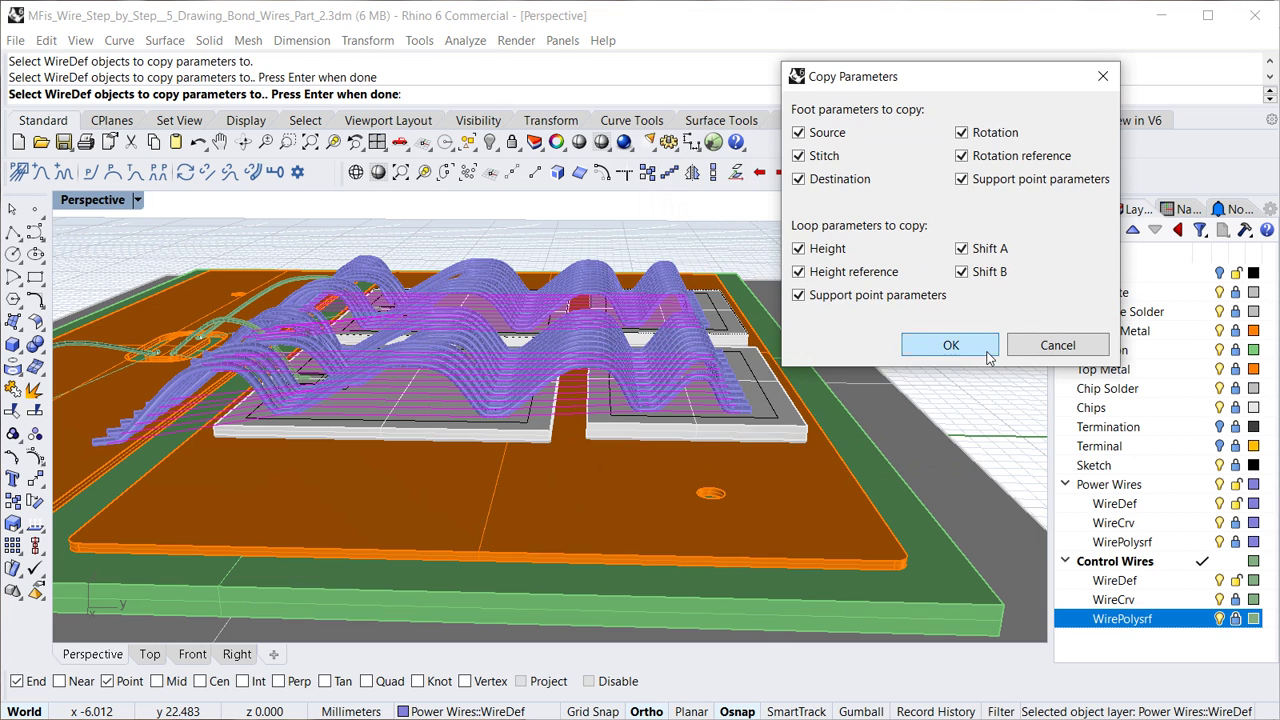
pyautogui.click(950, 346)
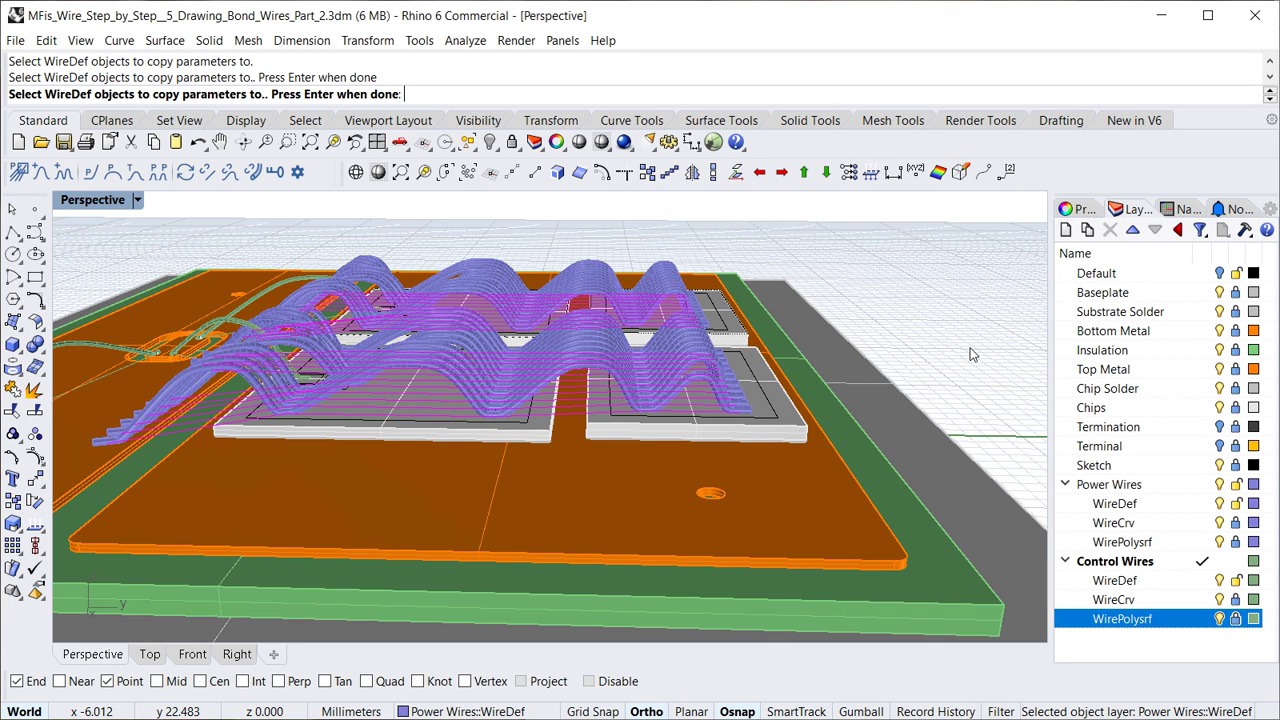
pyautogui.press('Return')
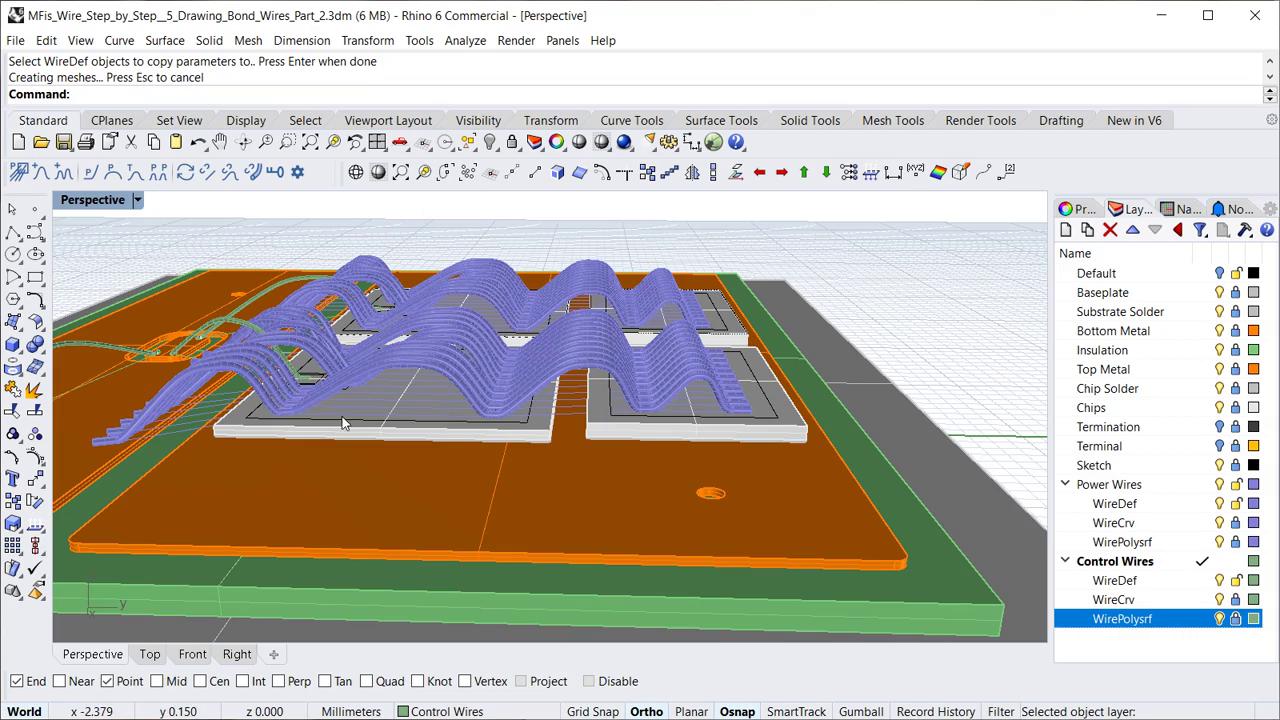
# Show the Terminal and Termination layers to view the complete module with its bond wires
pyautogui.moveTo(342, 422); pyautogui.dragTo(595, 476, button='right')
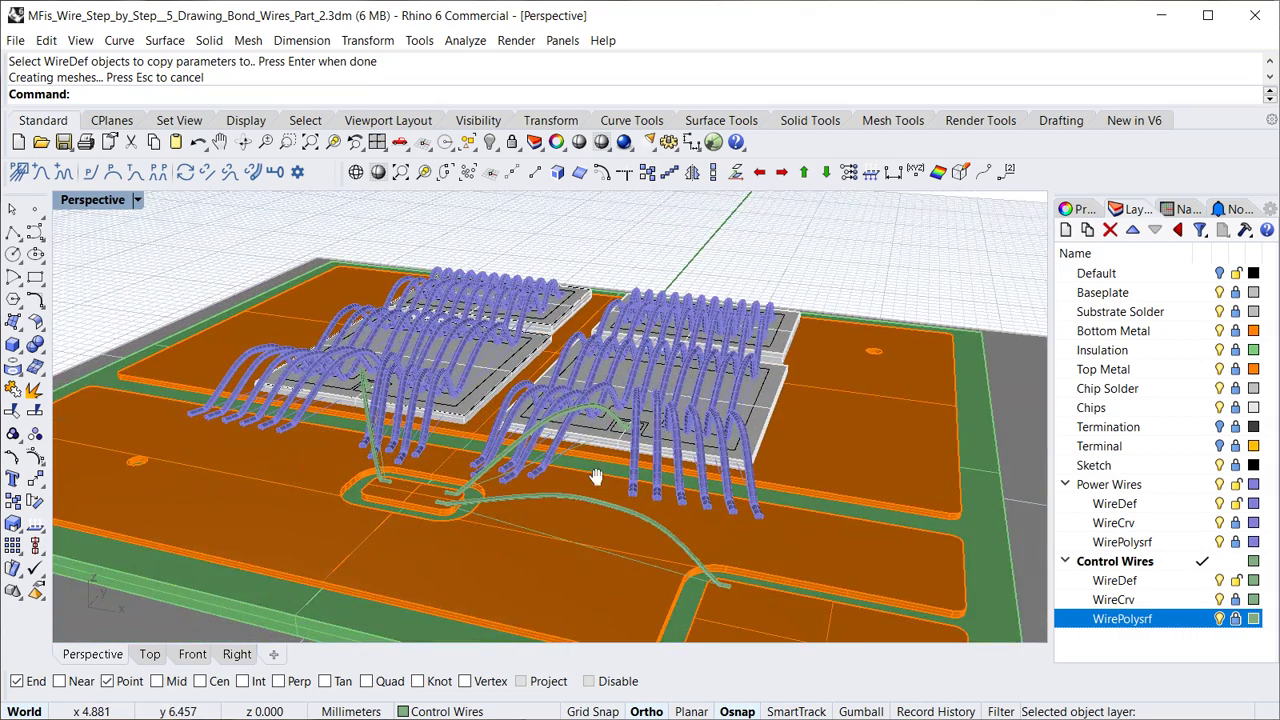
pyautogui.moveTo(366, 450); pyautogui.dragTo(377, 474, button='right')
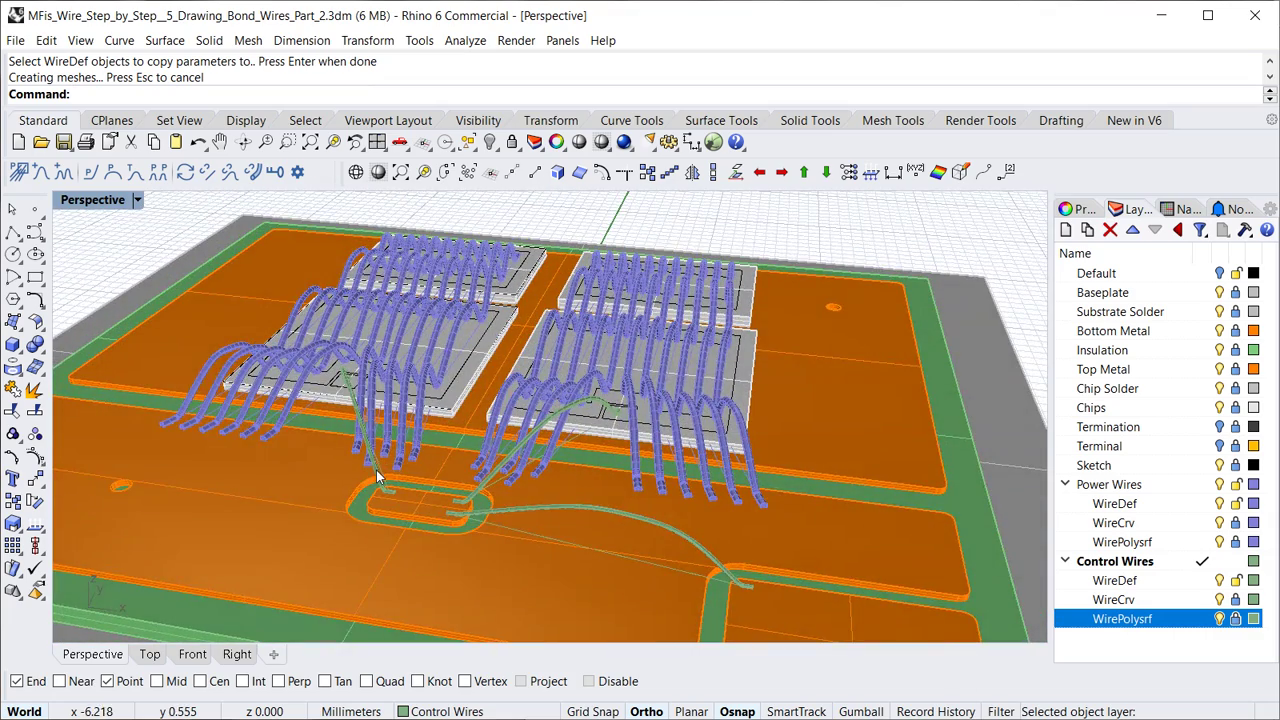
pyautogui.scroll(5, 584, 396)
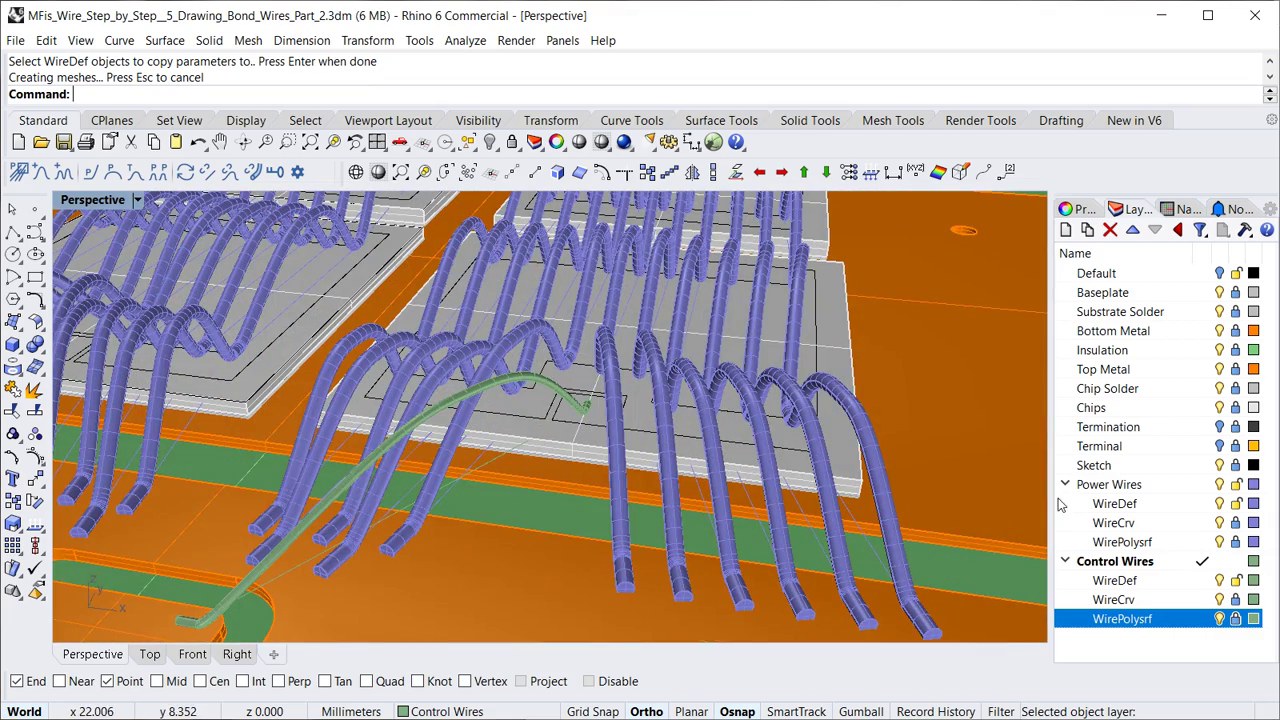
pyautogui.click(1219, 446)
pyautogui.click(1219, 427)
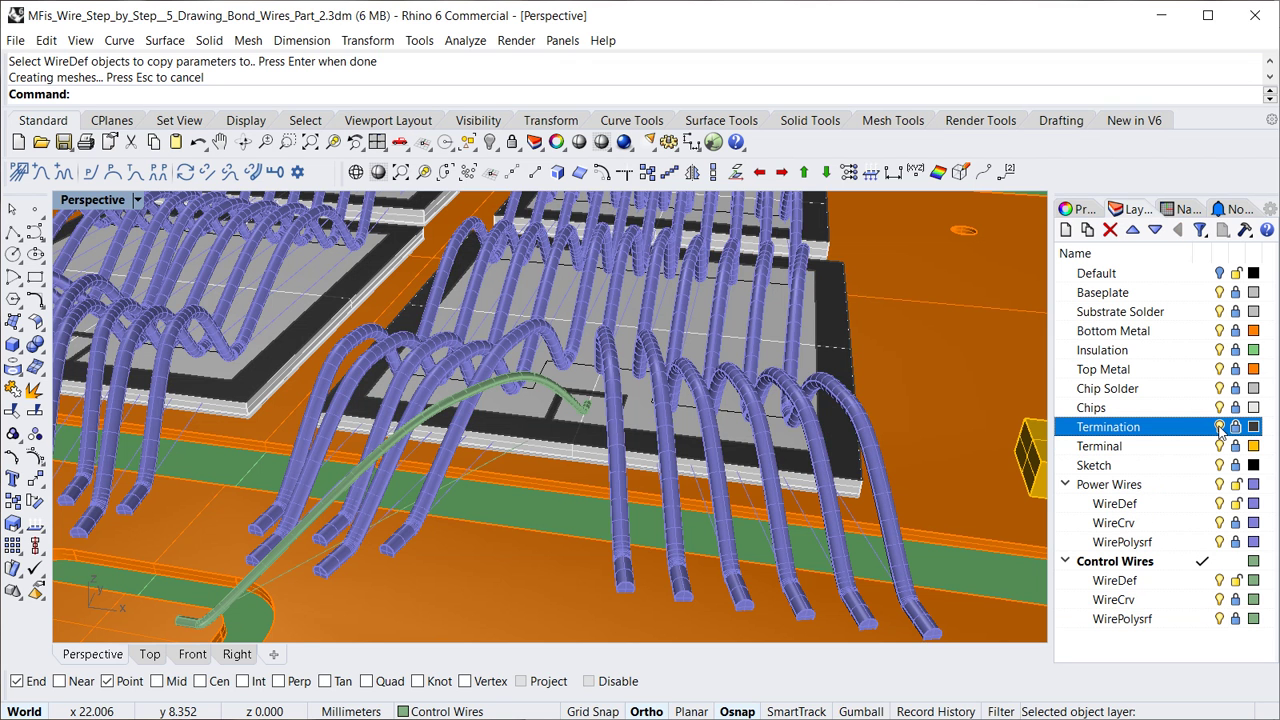
pyautogui.scroll(-5, 715, 390)
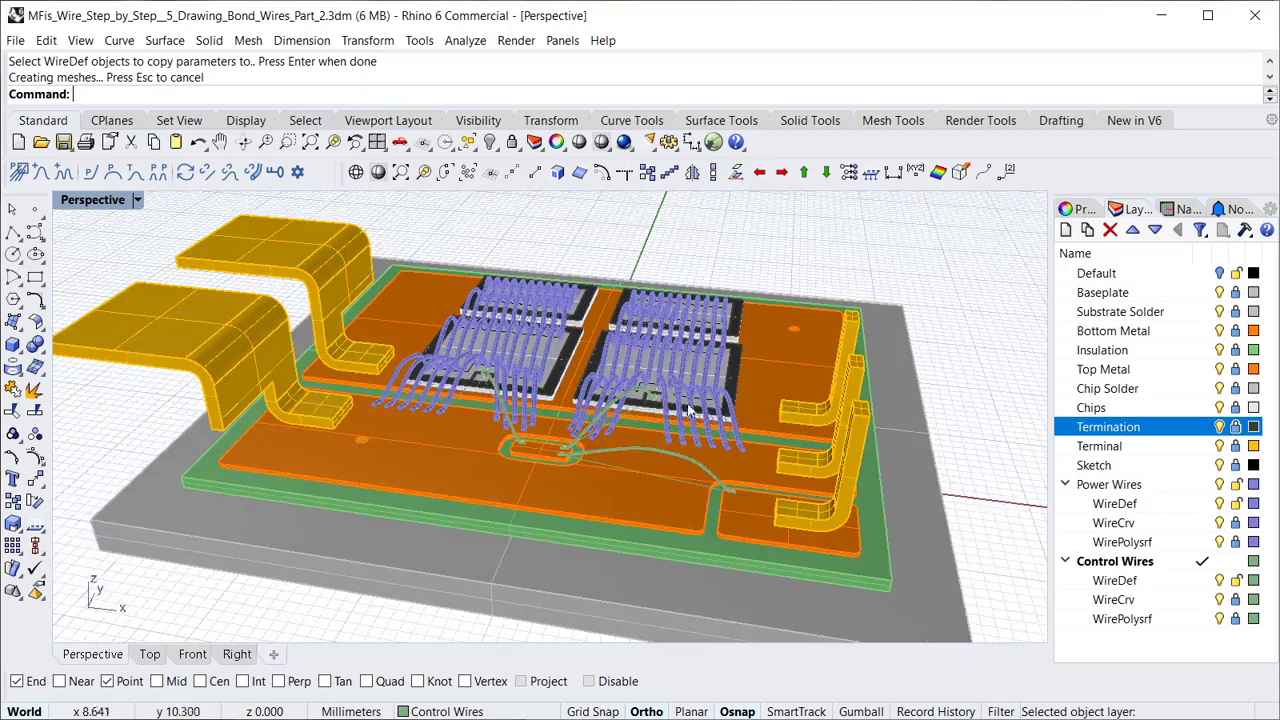
pyautogui.moveTo(690, 410); pyautogui.dragTo(712, 383, button='right')
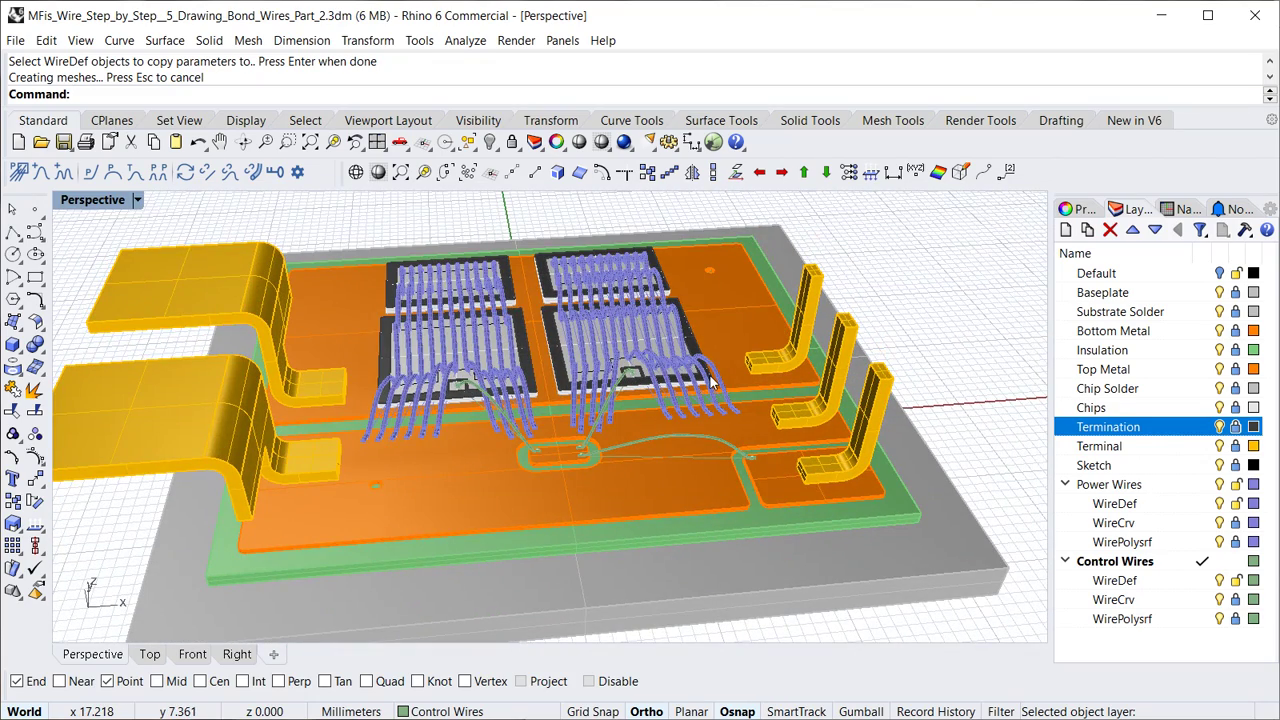